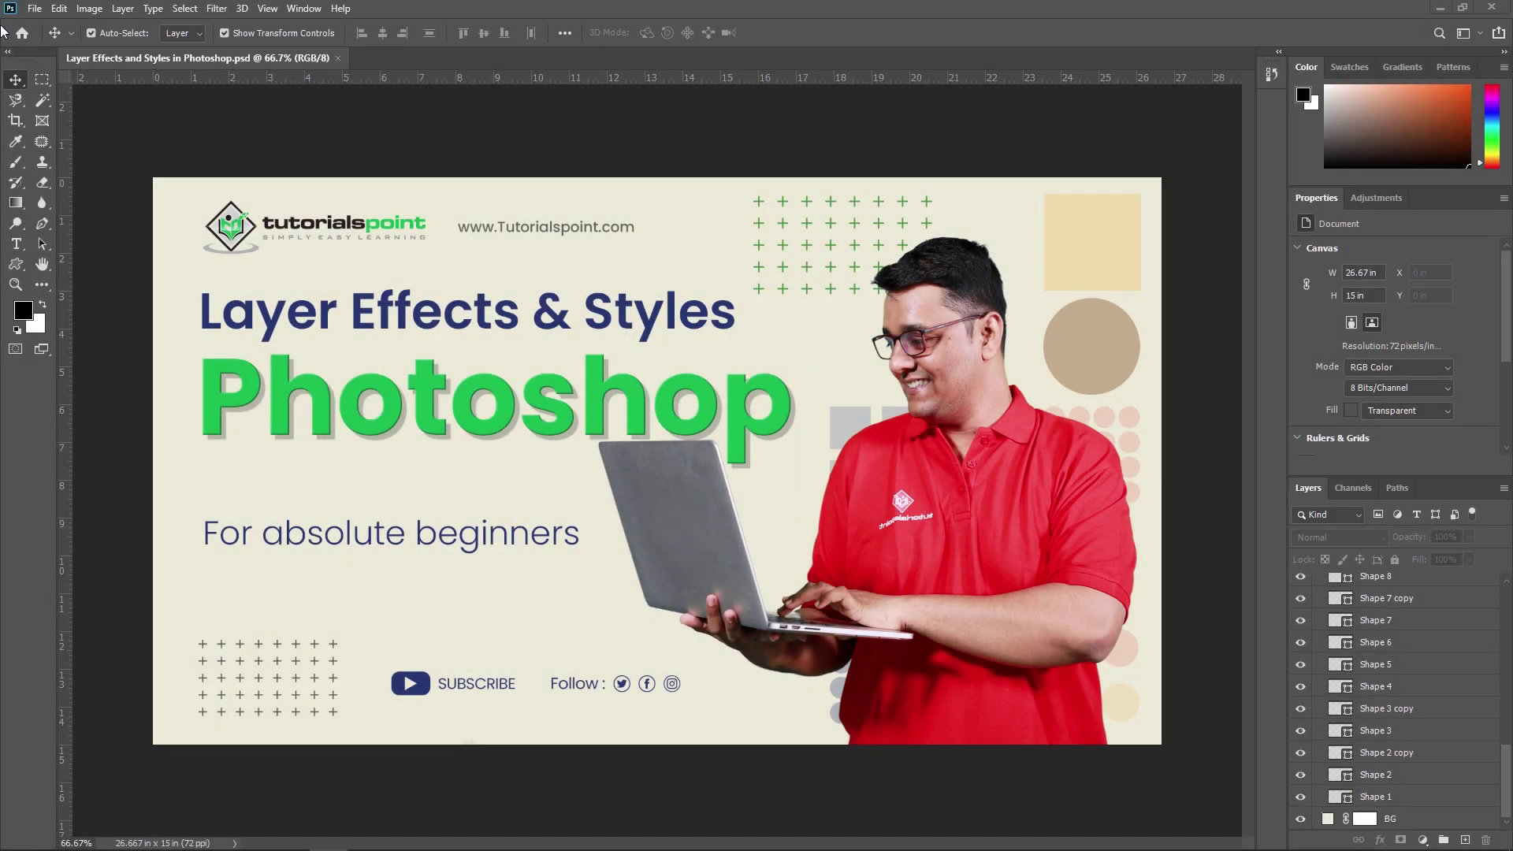
Create a new 1920 × 1080 pixel document named "Method 1" with a black background
click(34, 9)
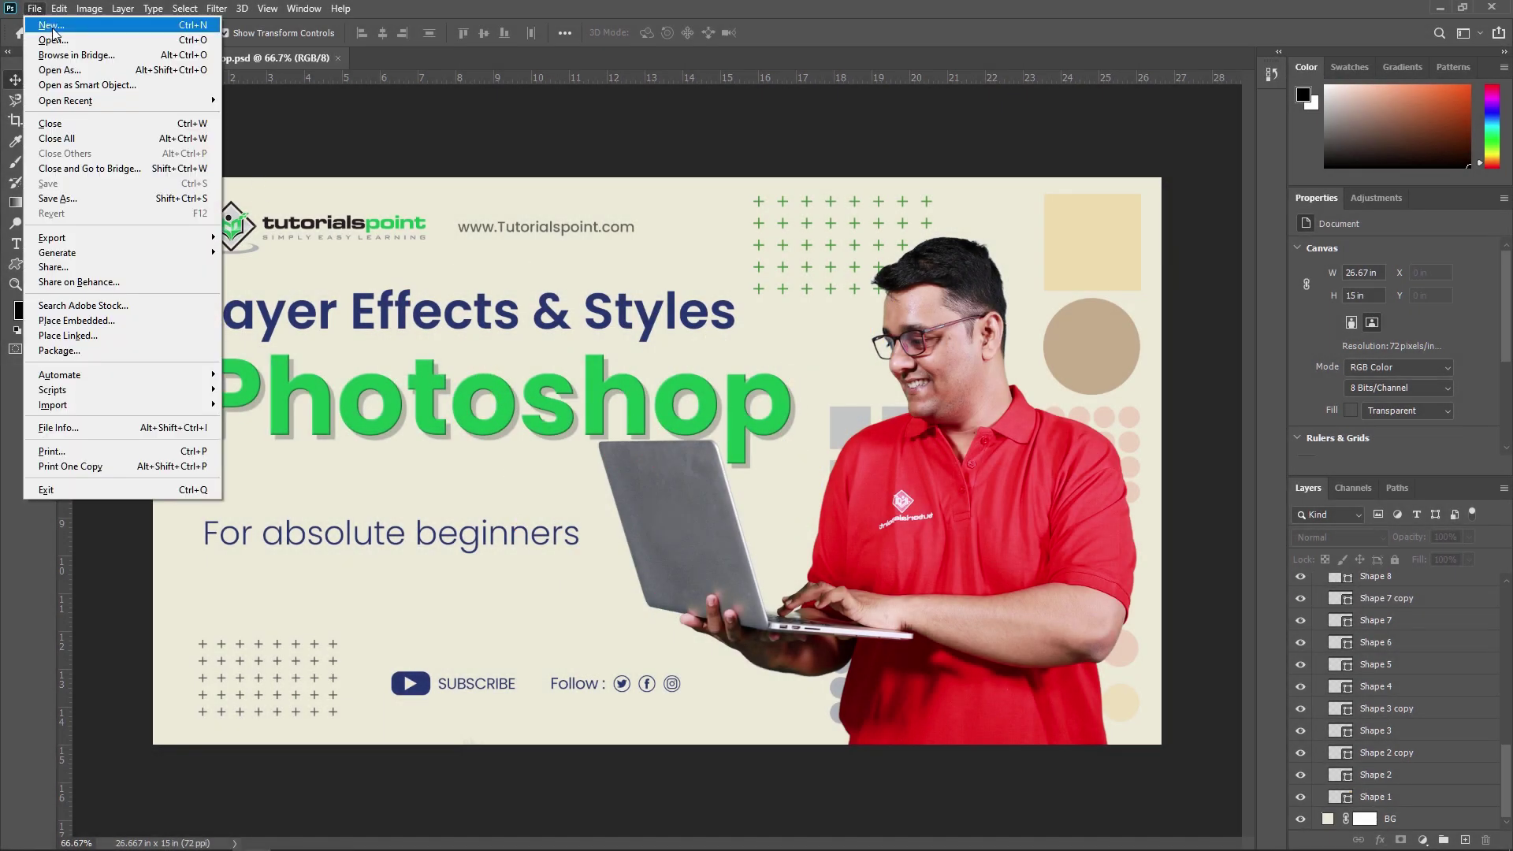
click(53, 29)
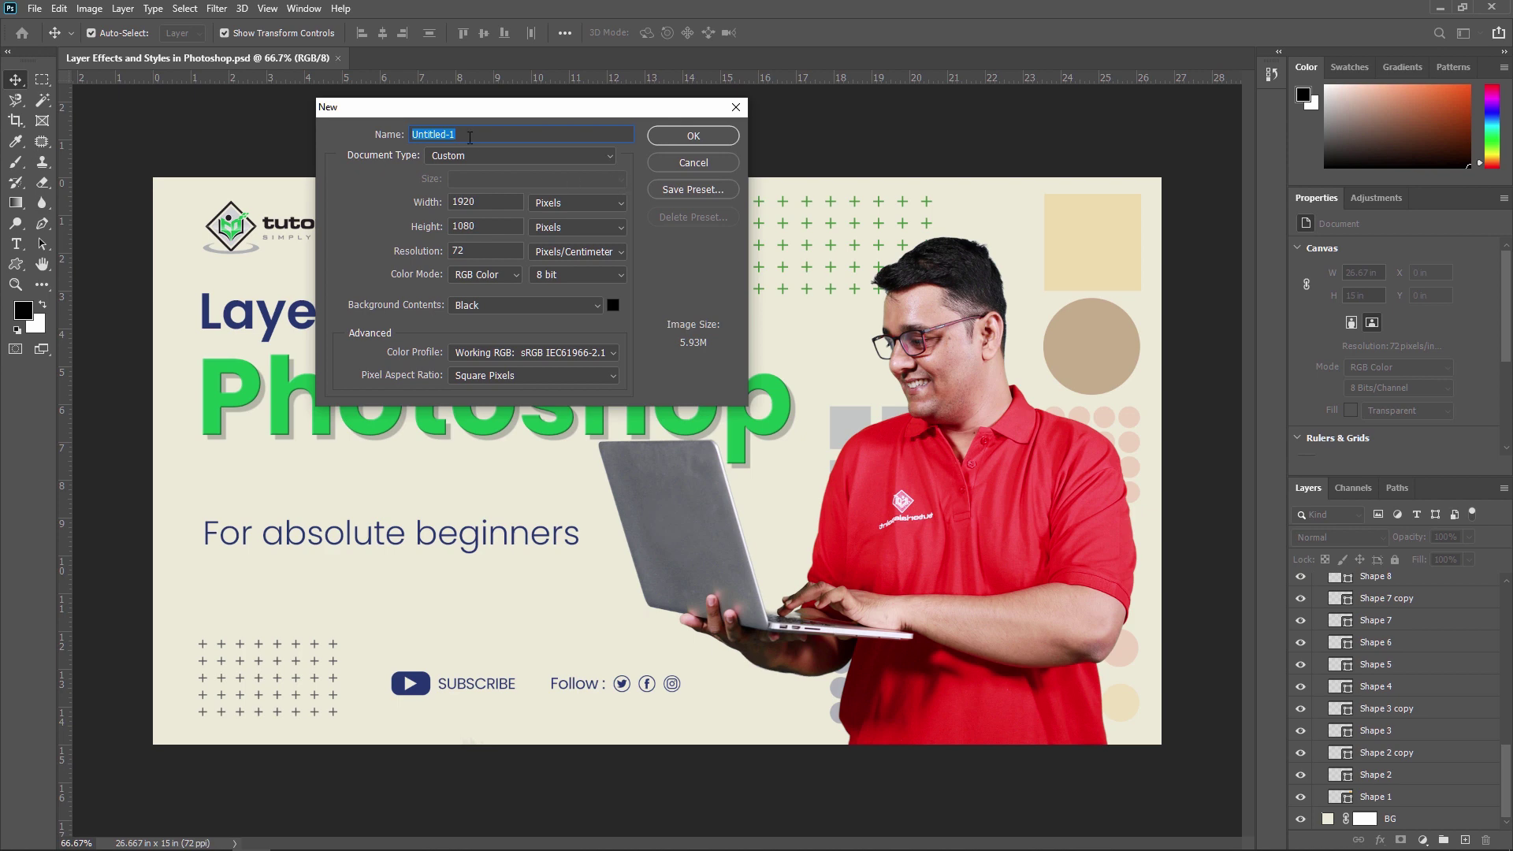
text(Mer)
key(BackSpace)
text(thod 1)
click(684, 151)
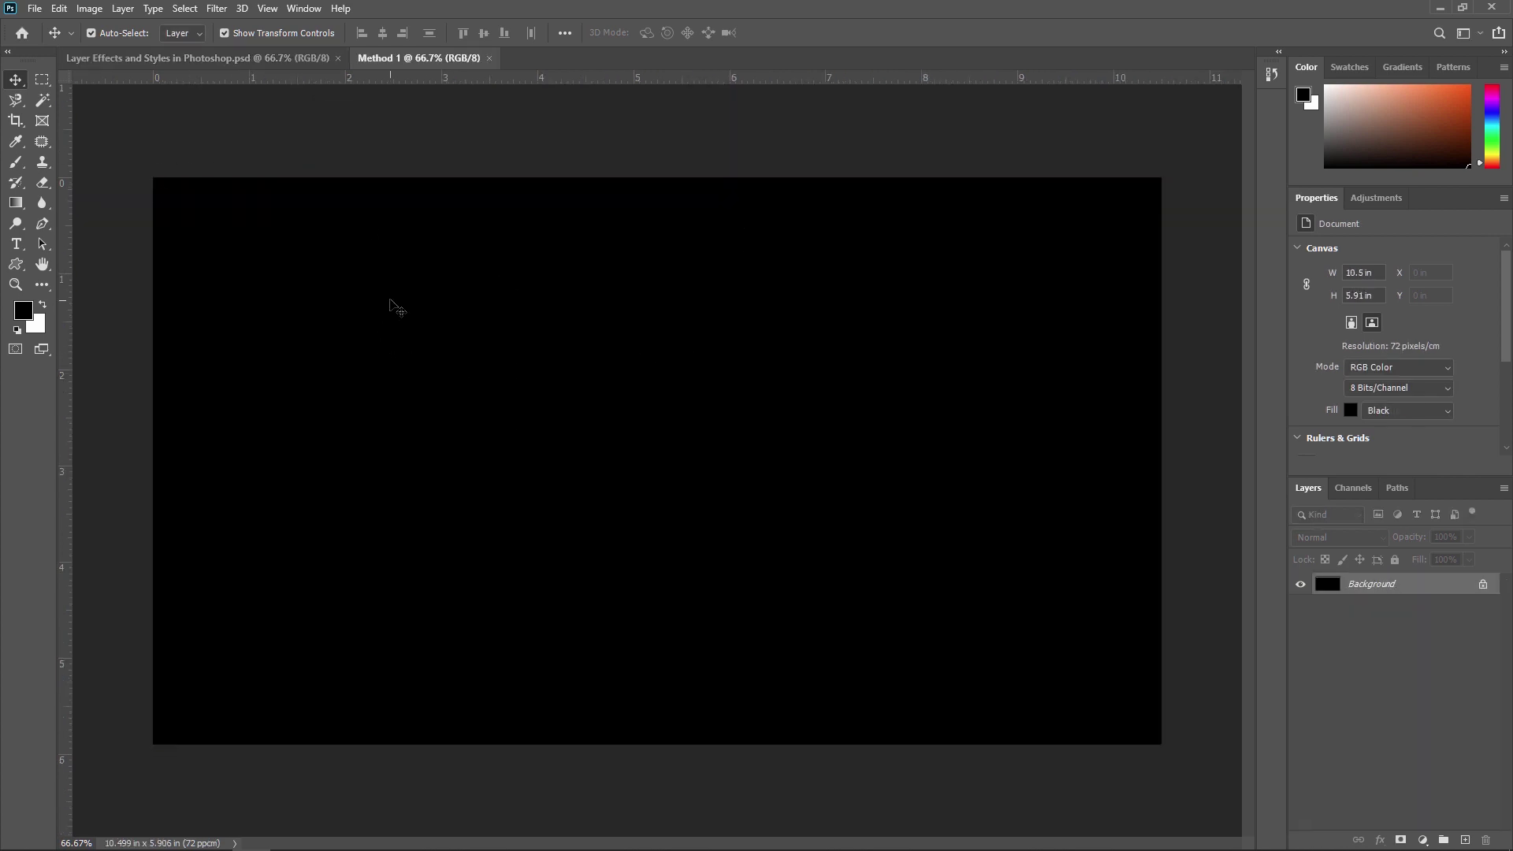
Add the text "Method 1" near the centre of the canvas in Poppins SemiBold at 36 pt
click(16, 245)
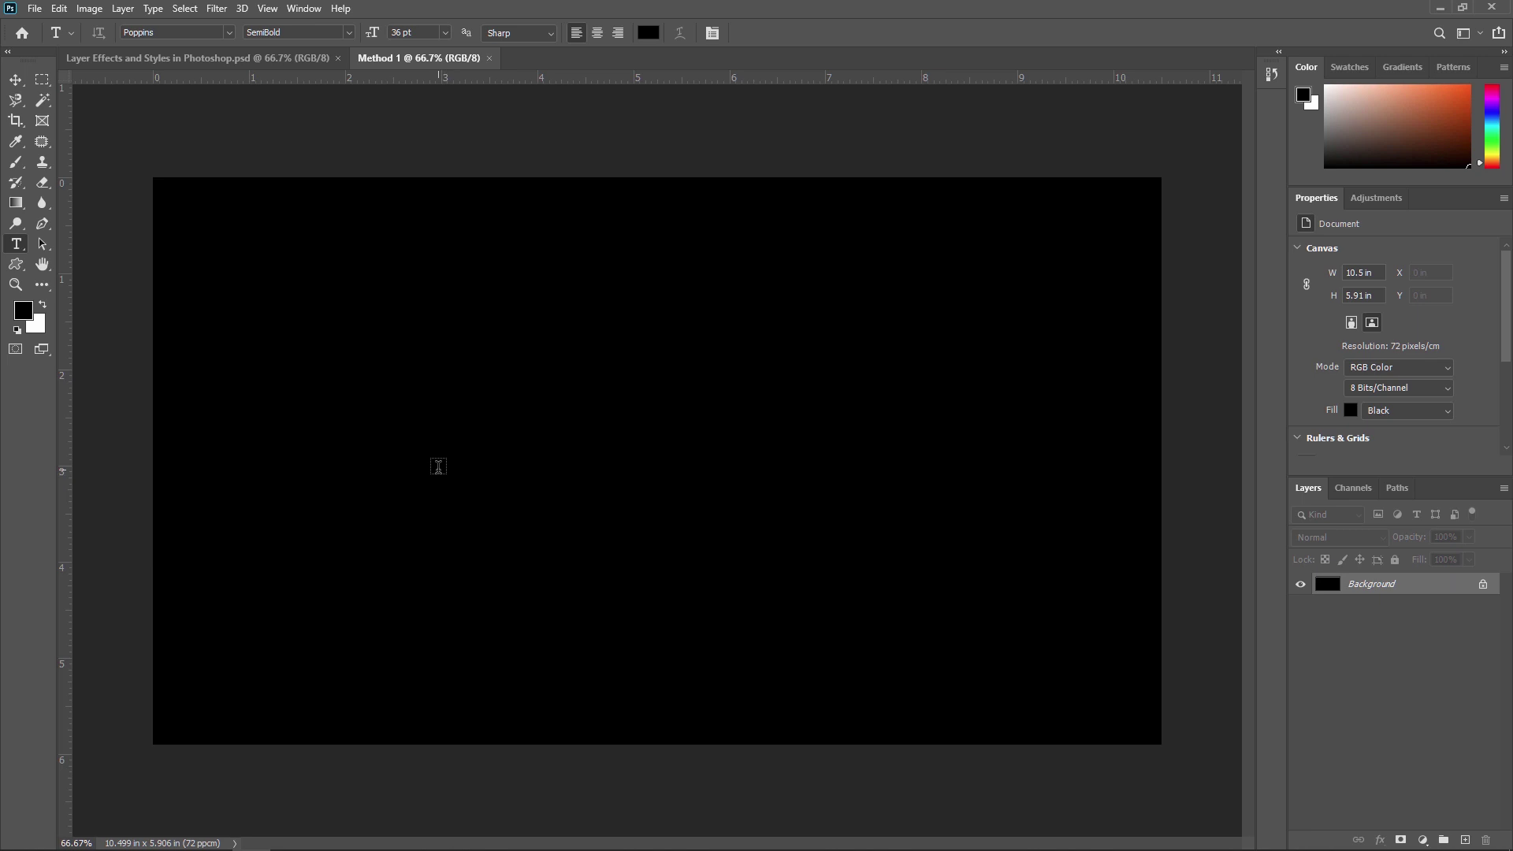
click(439, 468)
text(Te)
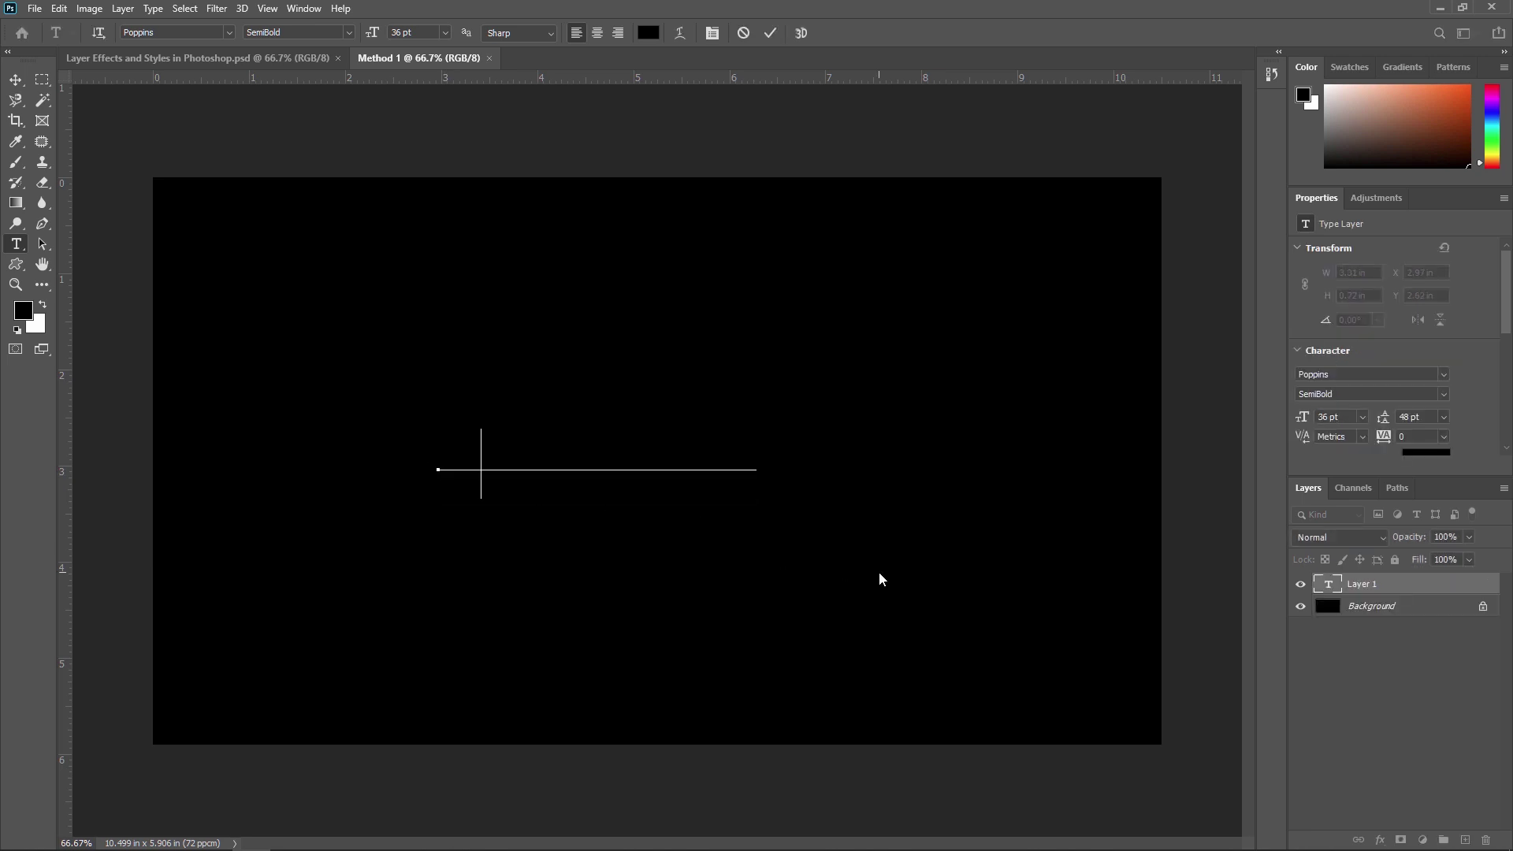
key(BackSpace)
key(BackSpace)
text(Shadower)
click(1394, 666)
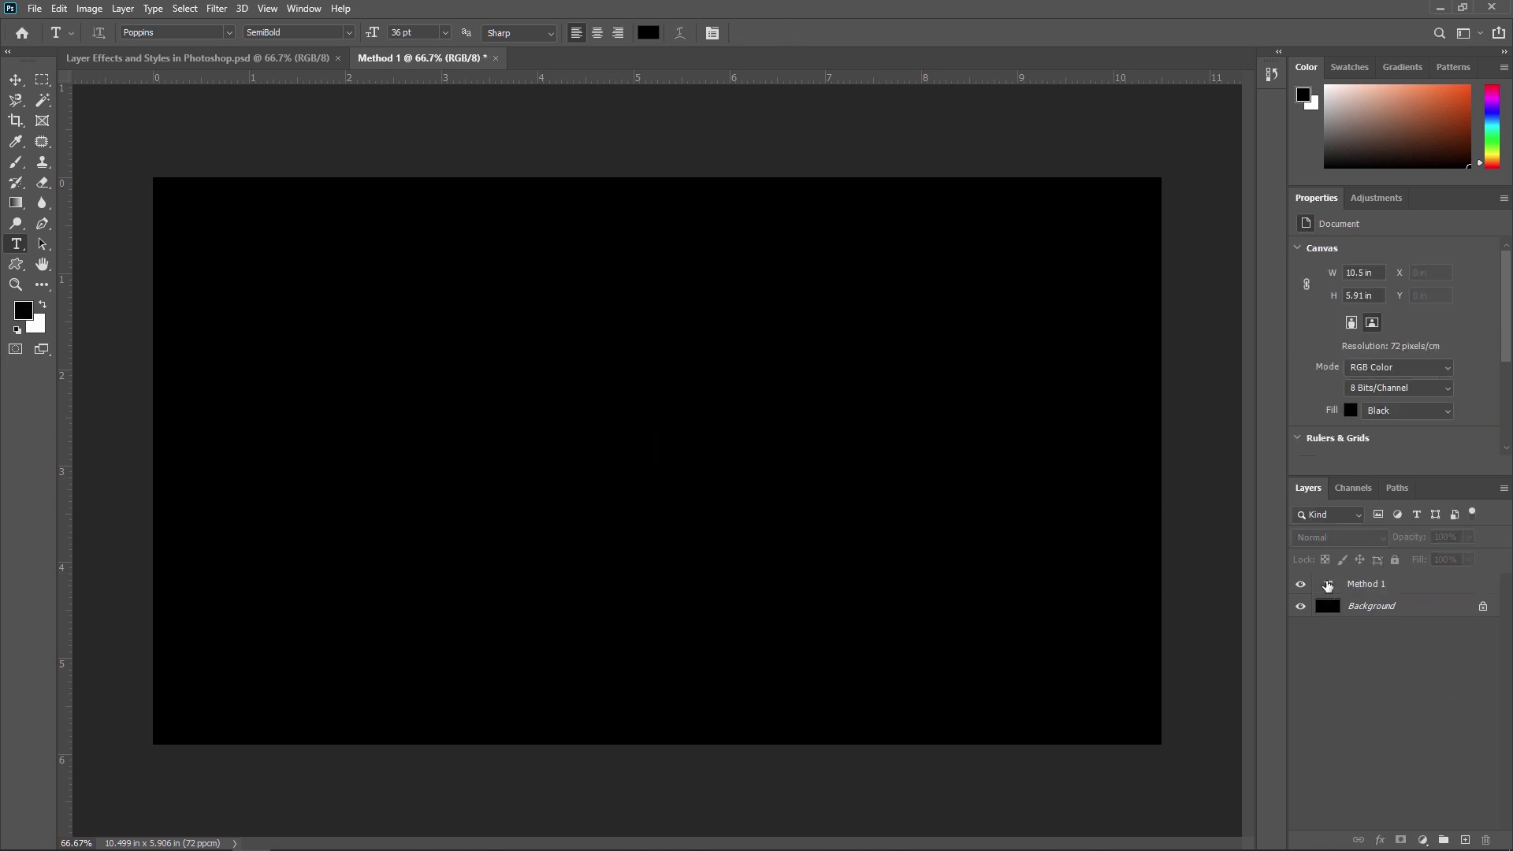
Set the colour of the "Method 1" text to white (ffffff)
double_click(1328, 590)
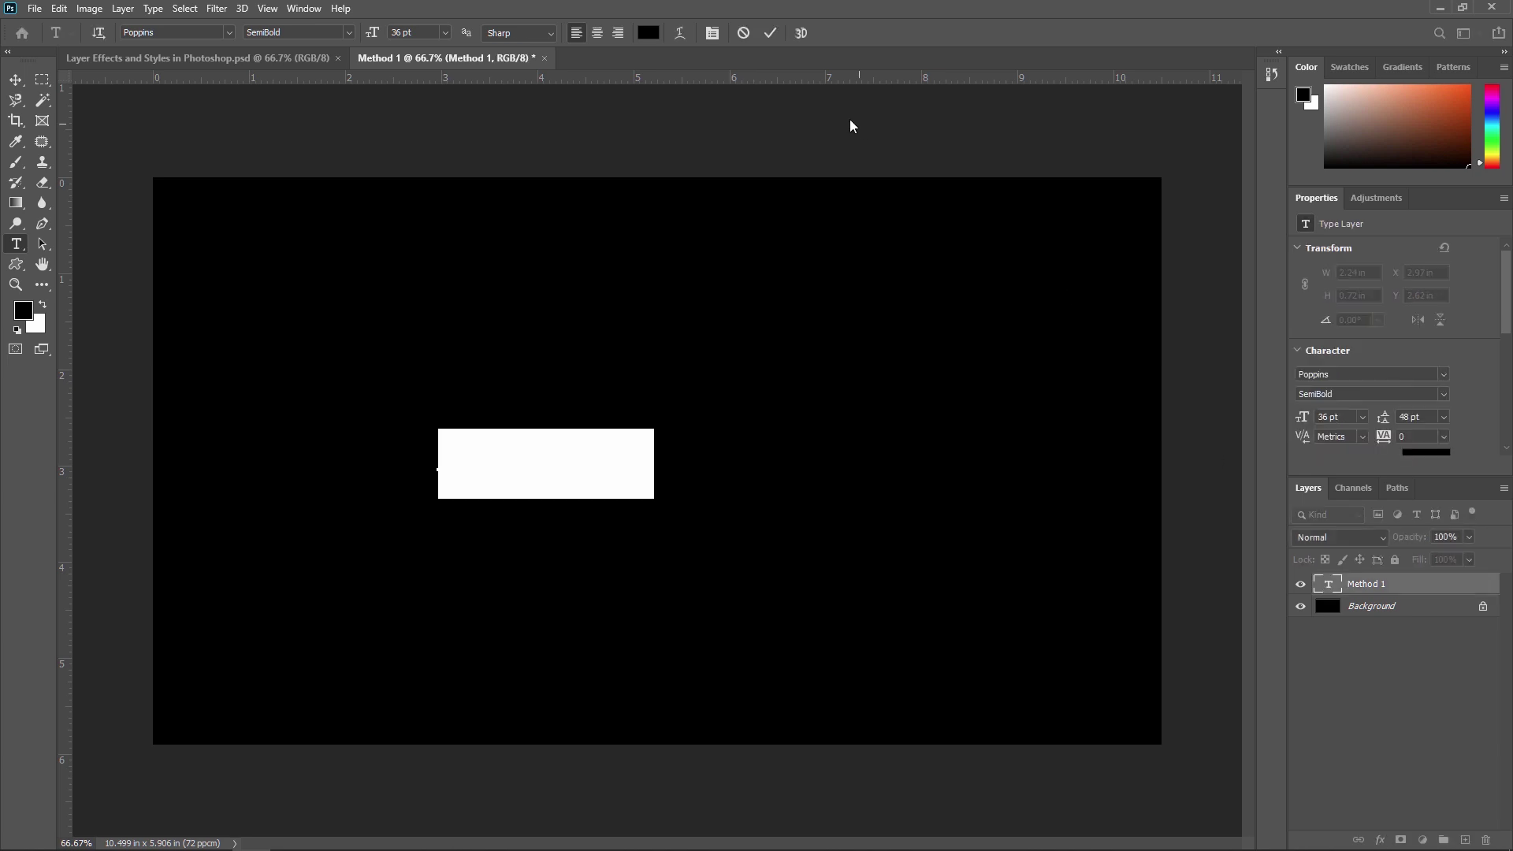
click(650, 35)
text(ffffff)
click(1413, 426)
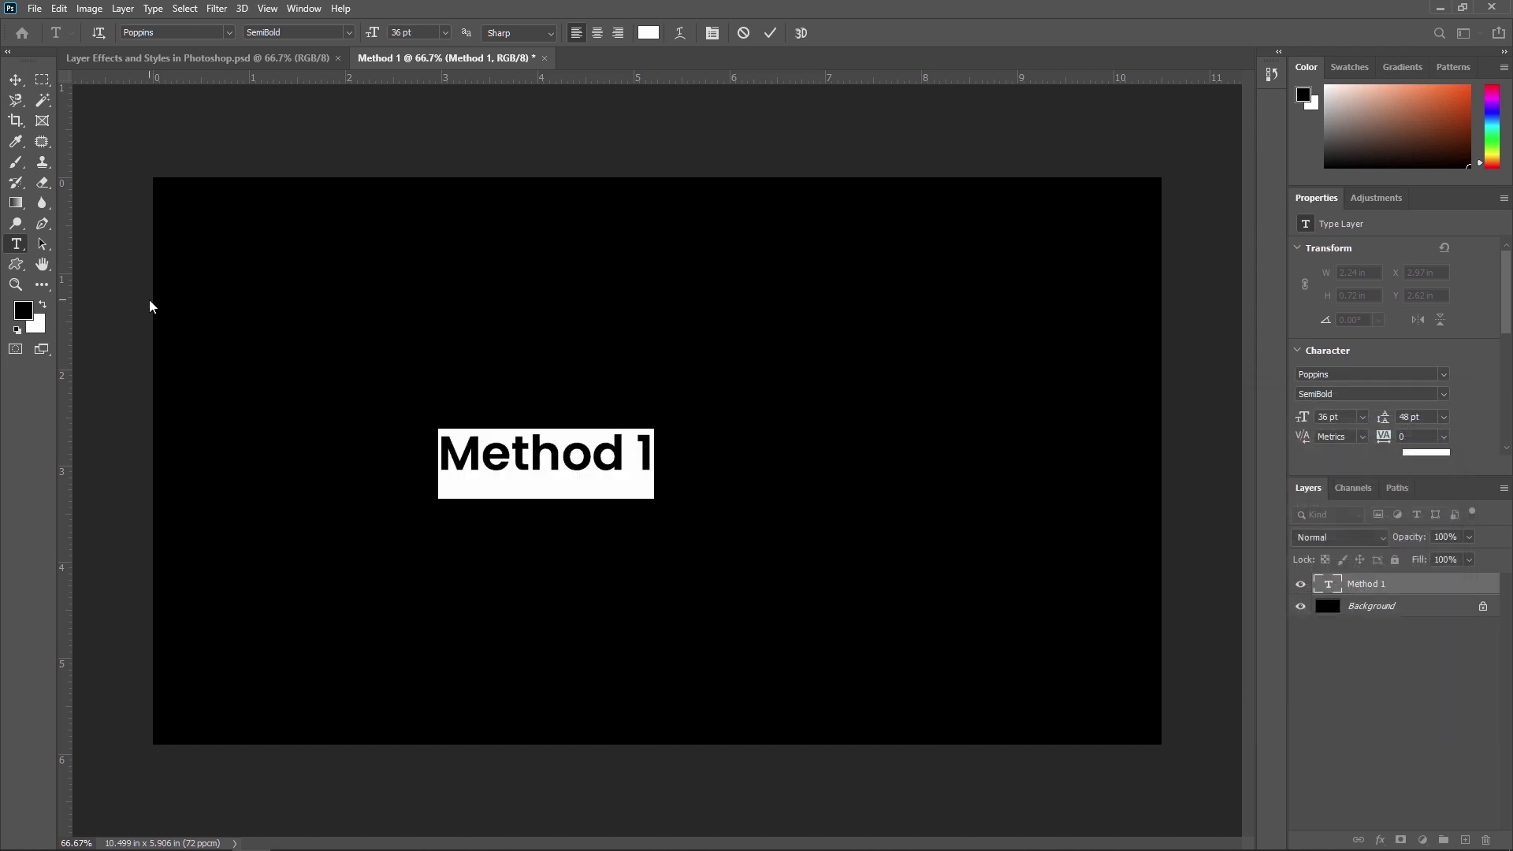
Enlarge the "Method 1" text to 72 pt and move it slightly lower on the canvas
click(444, 32)
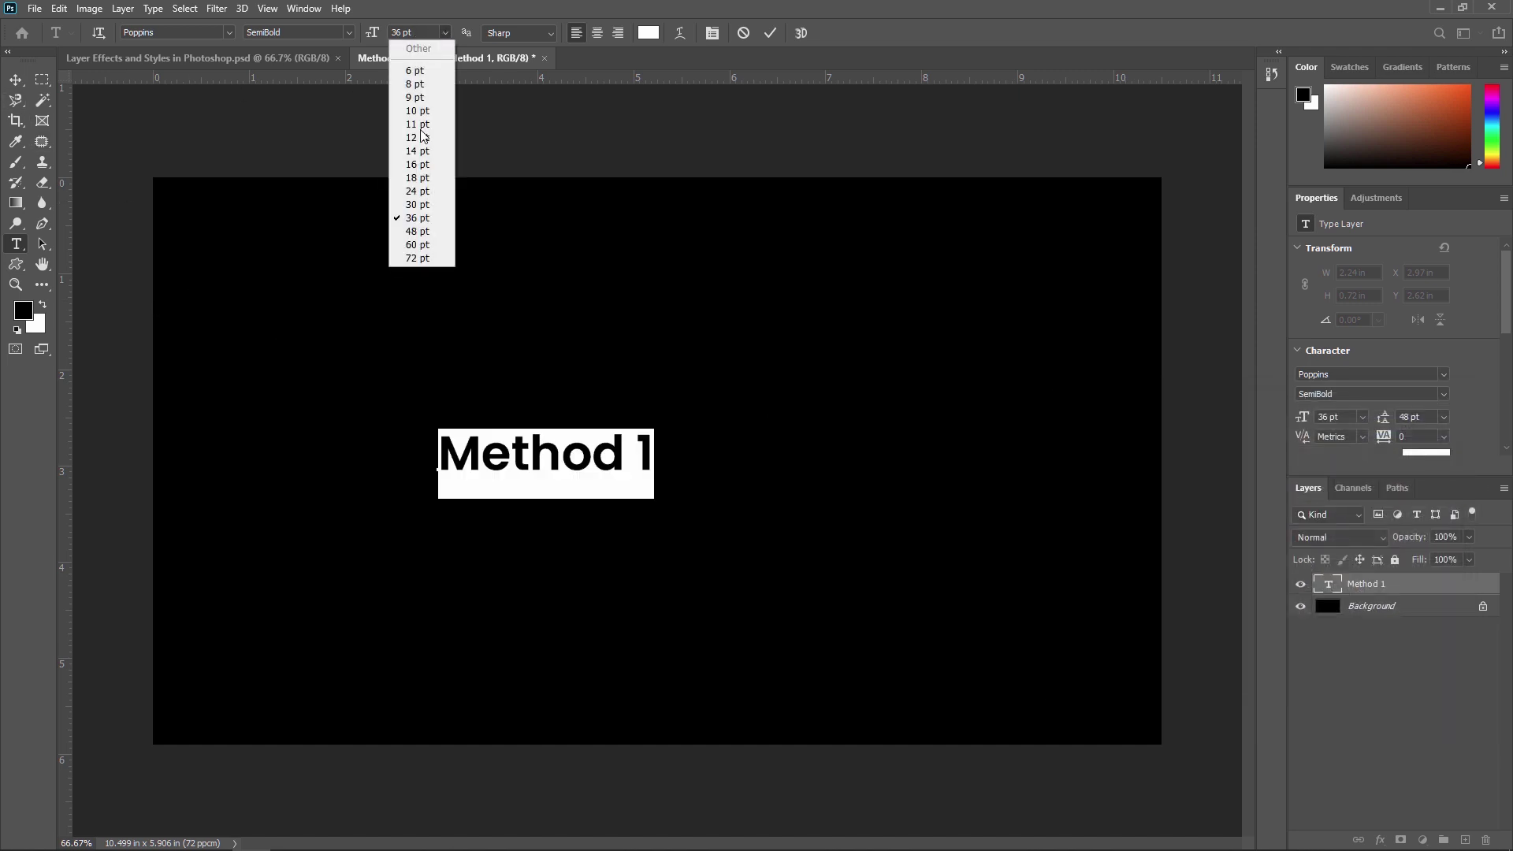
click(423, 258)
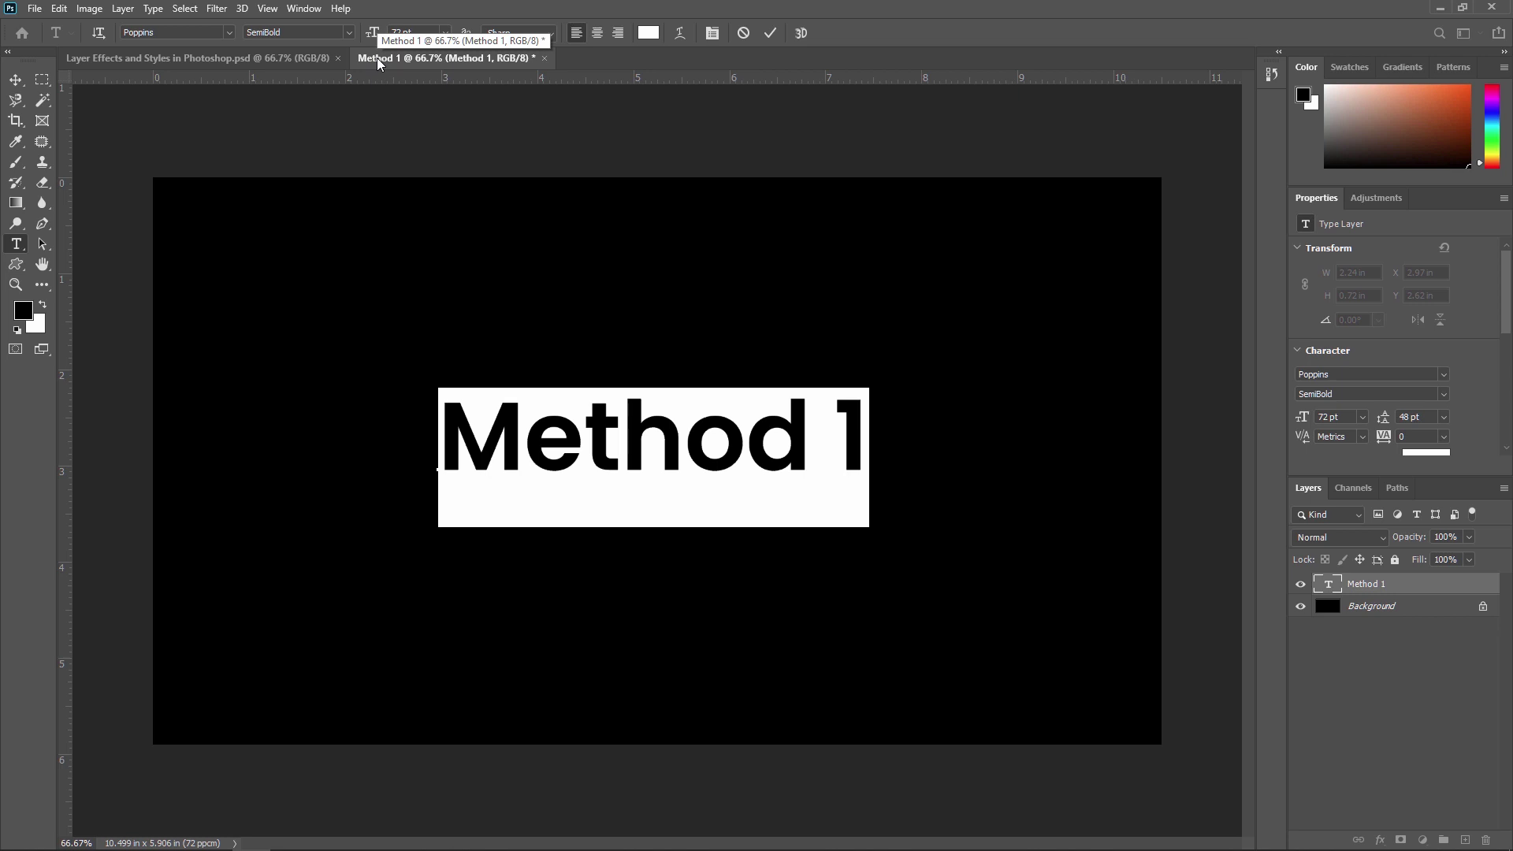
click(16, 79)
mouse_move(676, 457)
mouse_down()
mouse_move(646, 465)
mouse_move(674, 466)
mouse_up()
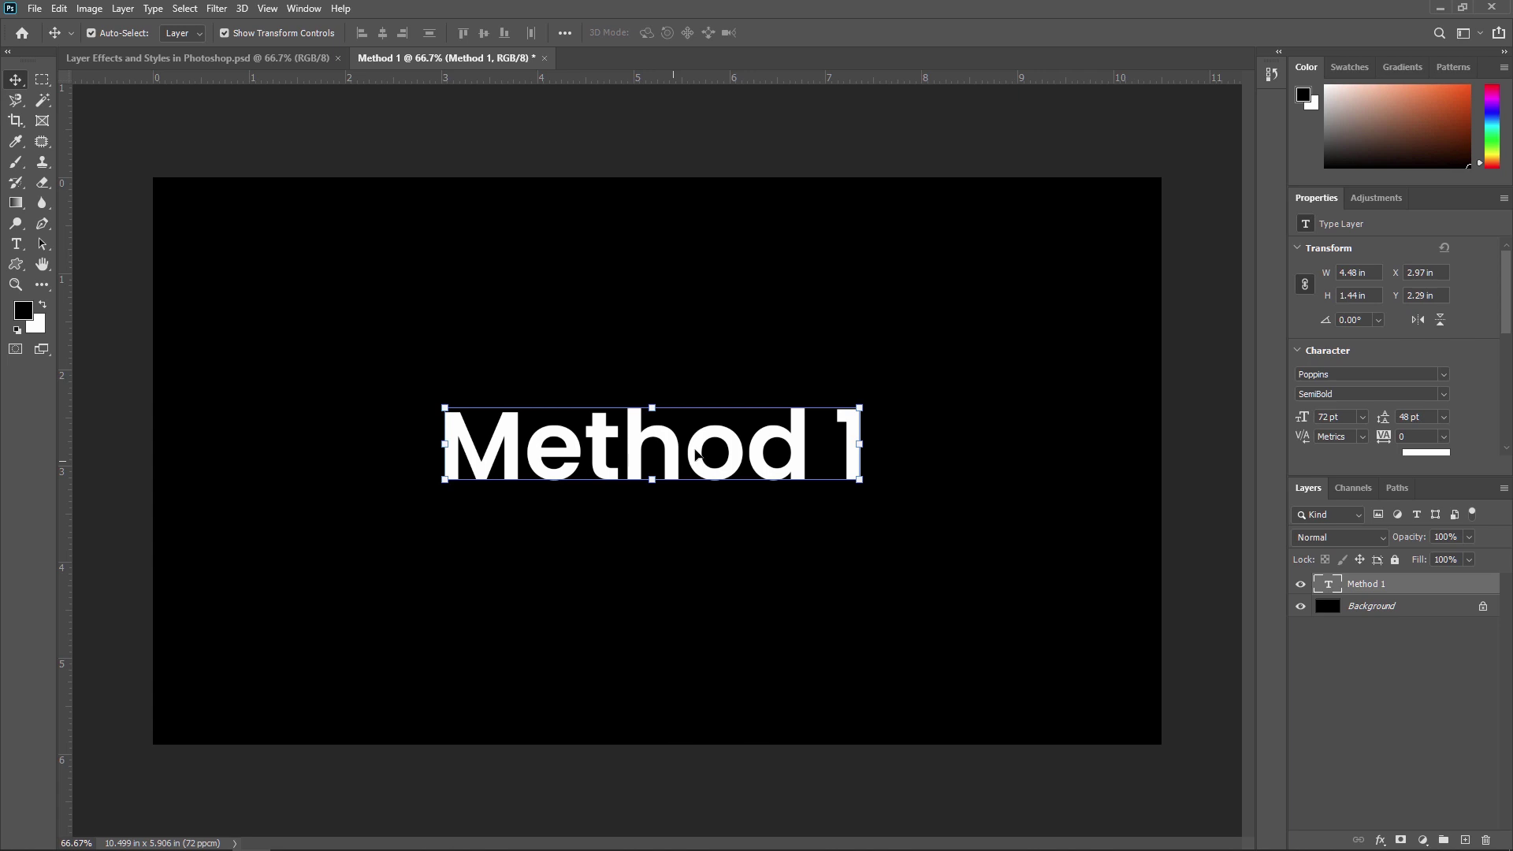
Apply the leopard-print preset from the Fur styles to the "Method 1" text and nudge the text slightly up and left
click(312, 11)
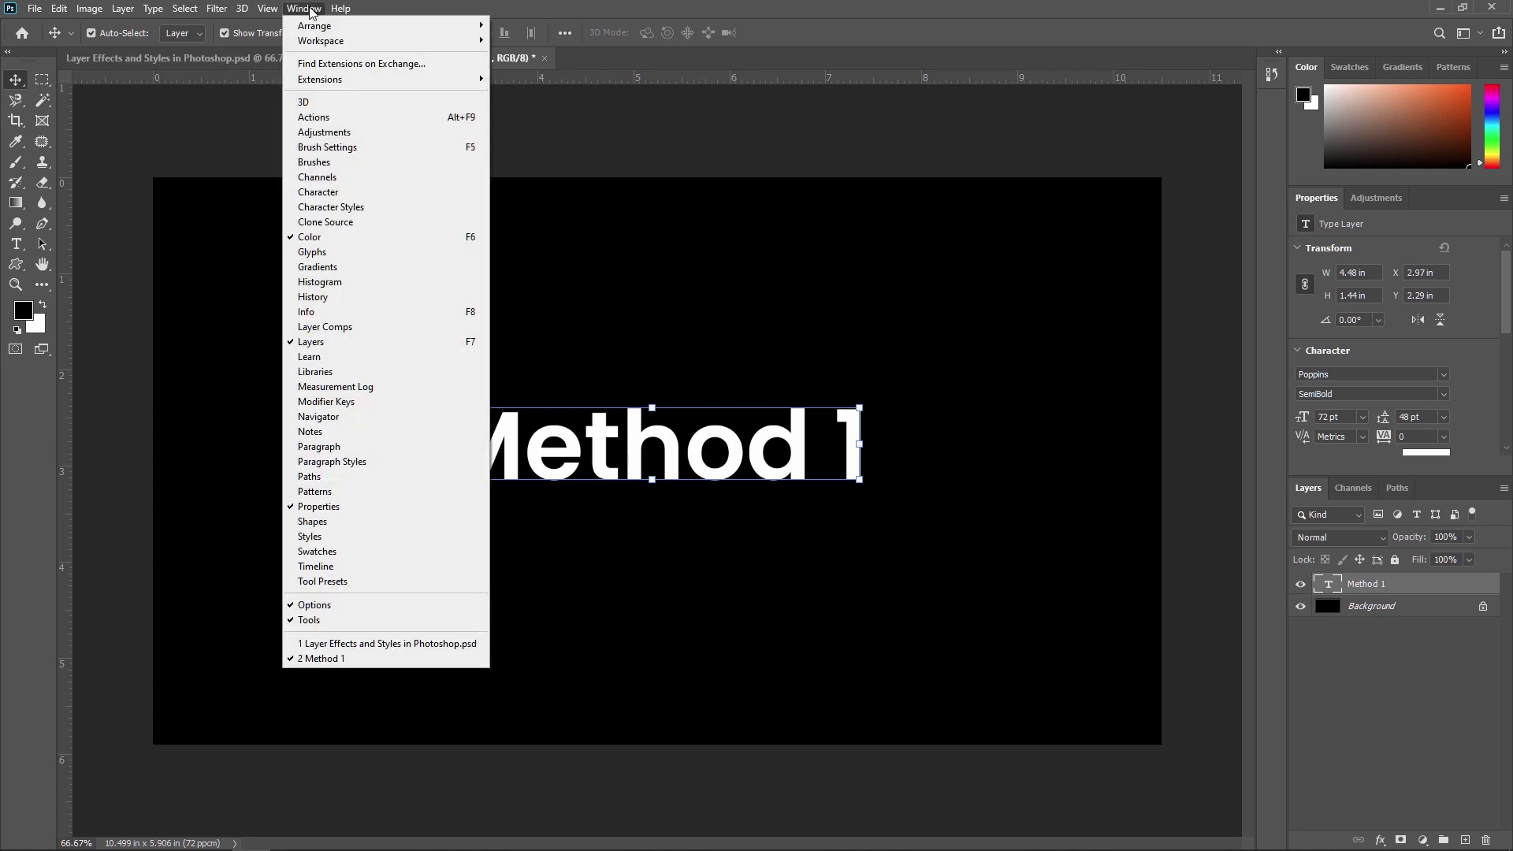
click(309, 539)
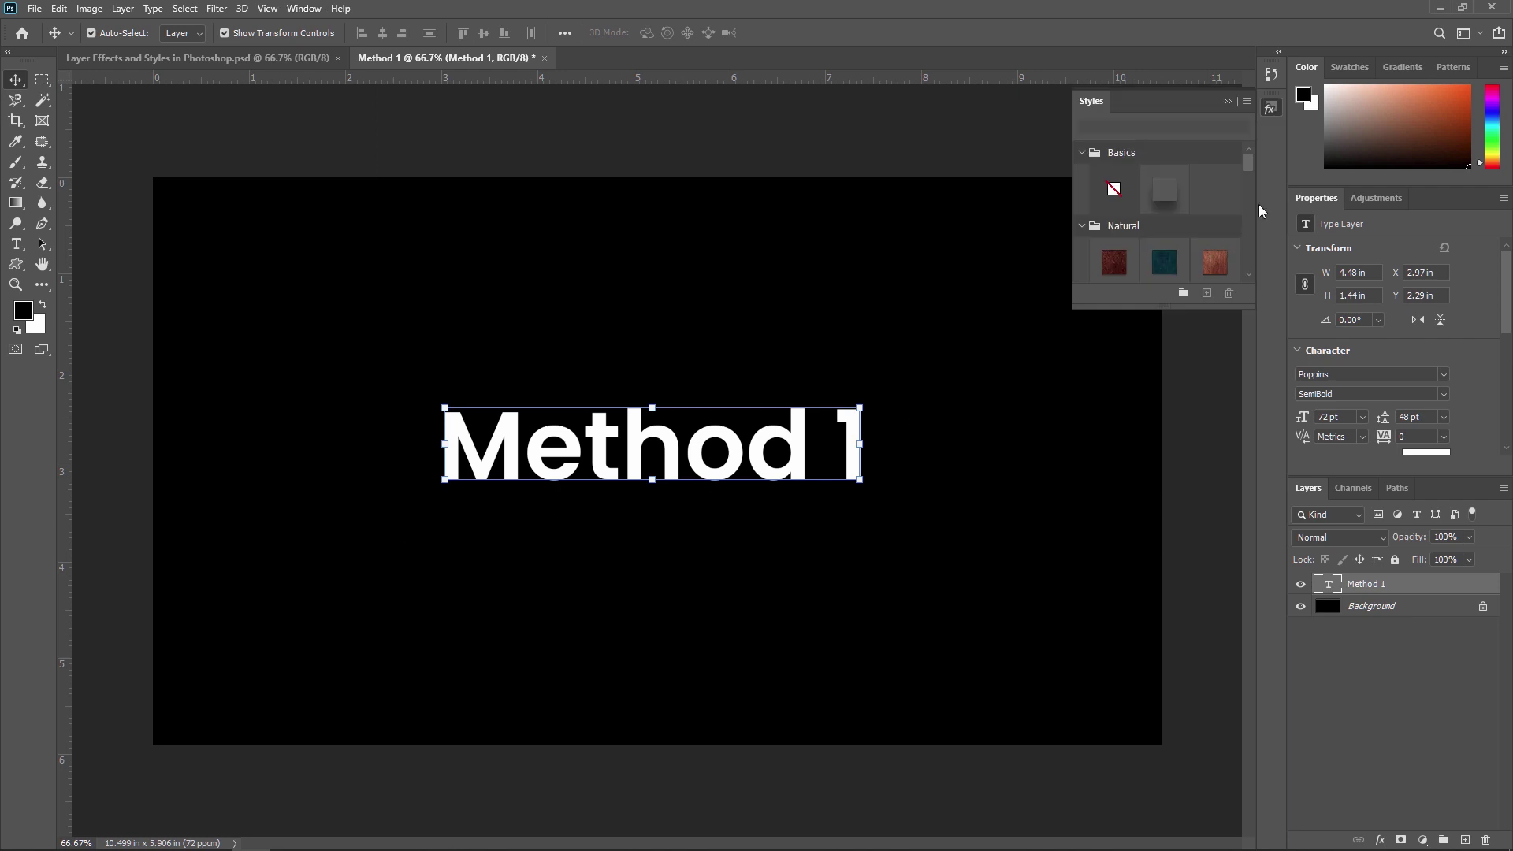
scroll(1191, 202, down, 3)
scroll(1192, 202, down, 4)
scroll(1147, 198, down, 4)
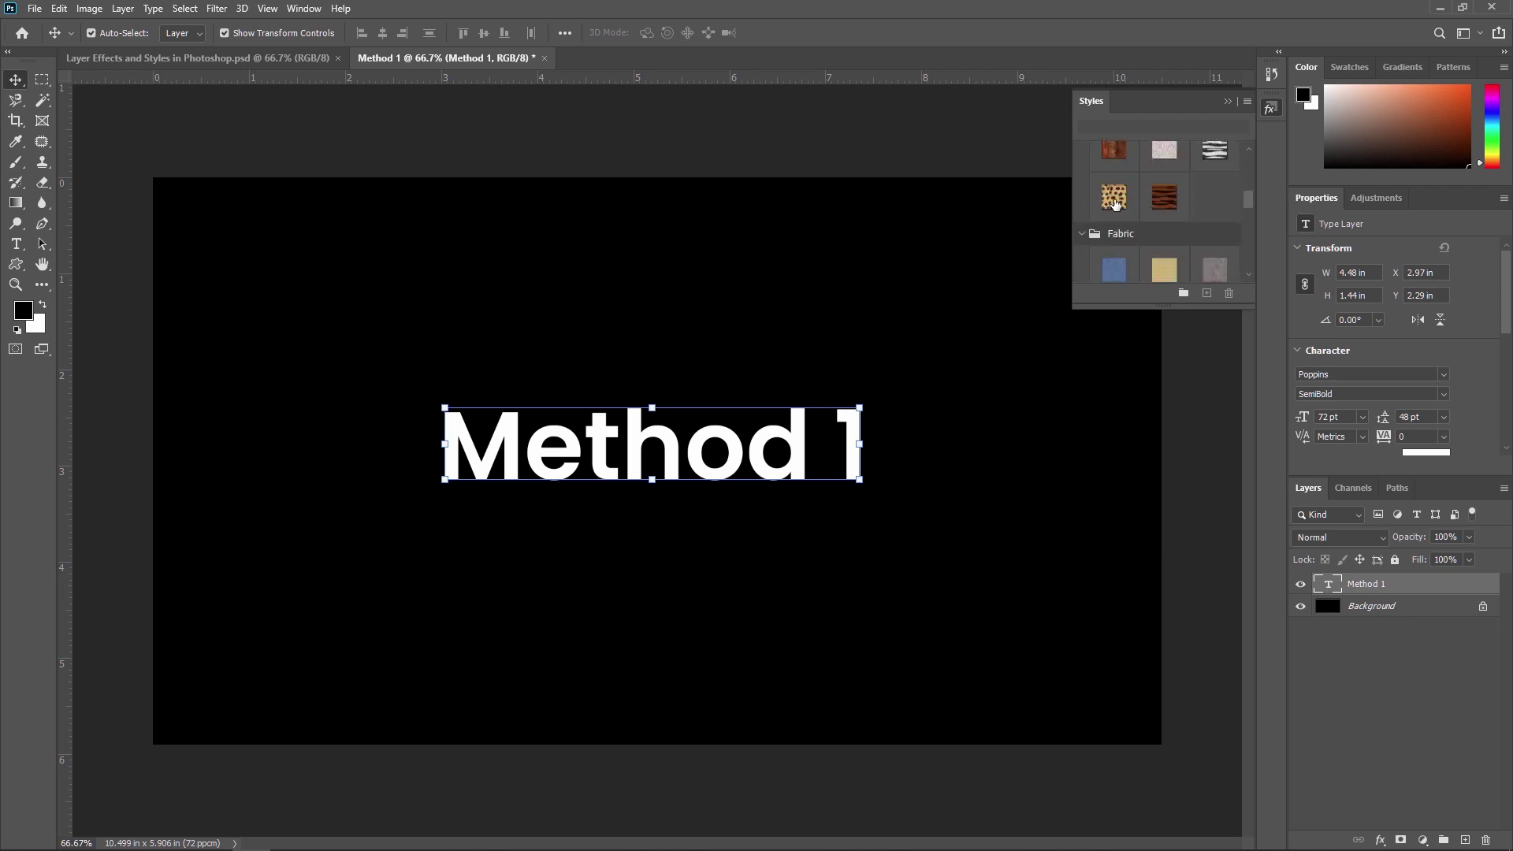
click(1114, 204)
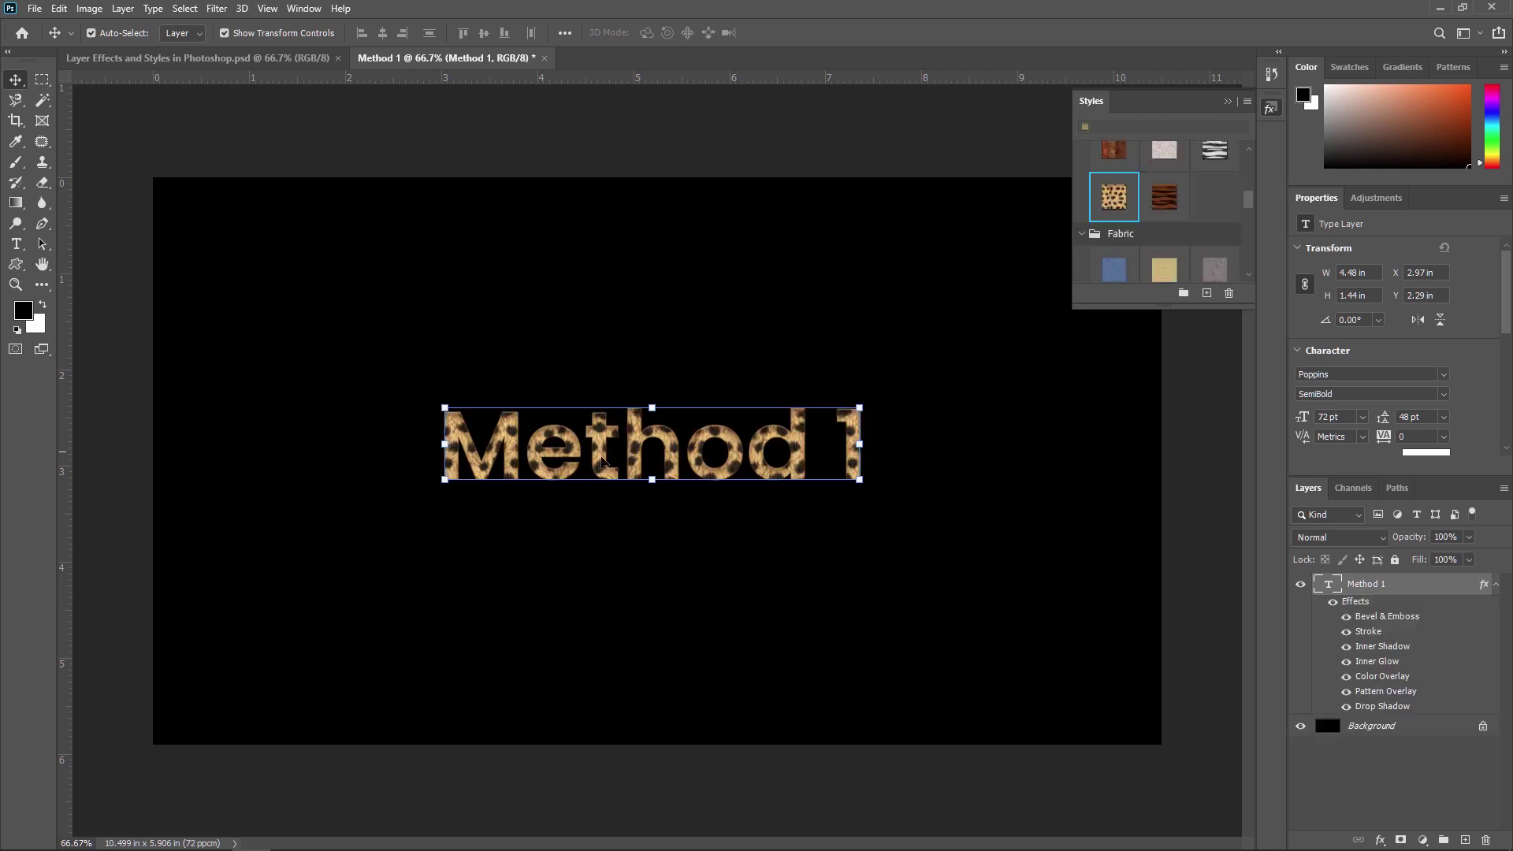
scroll(706, 443, up, 5)
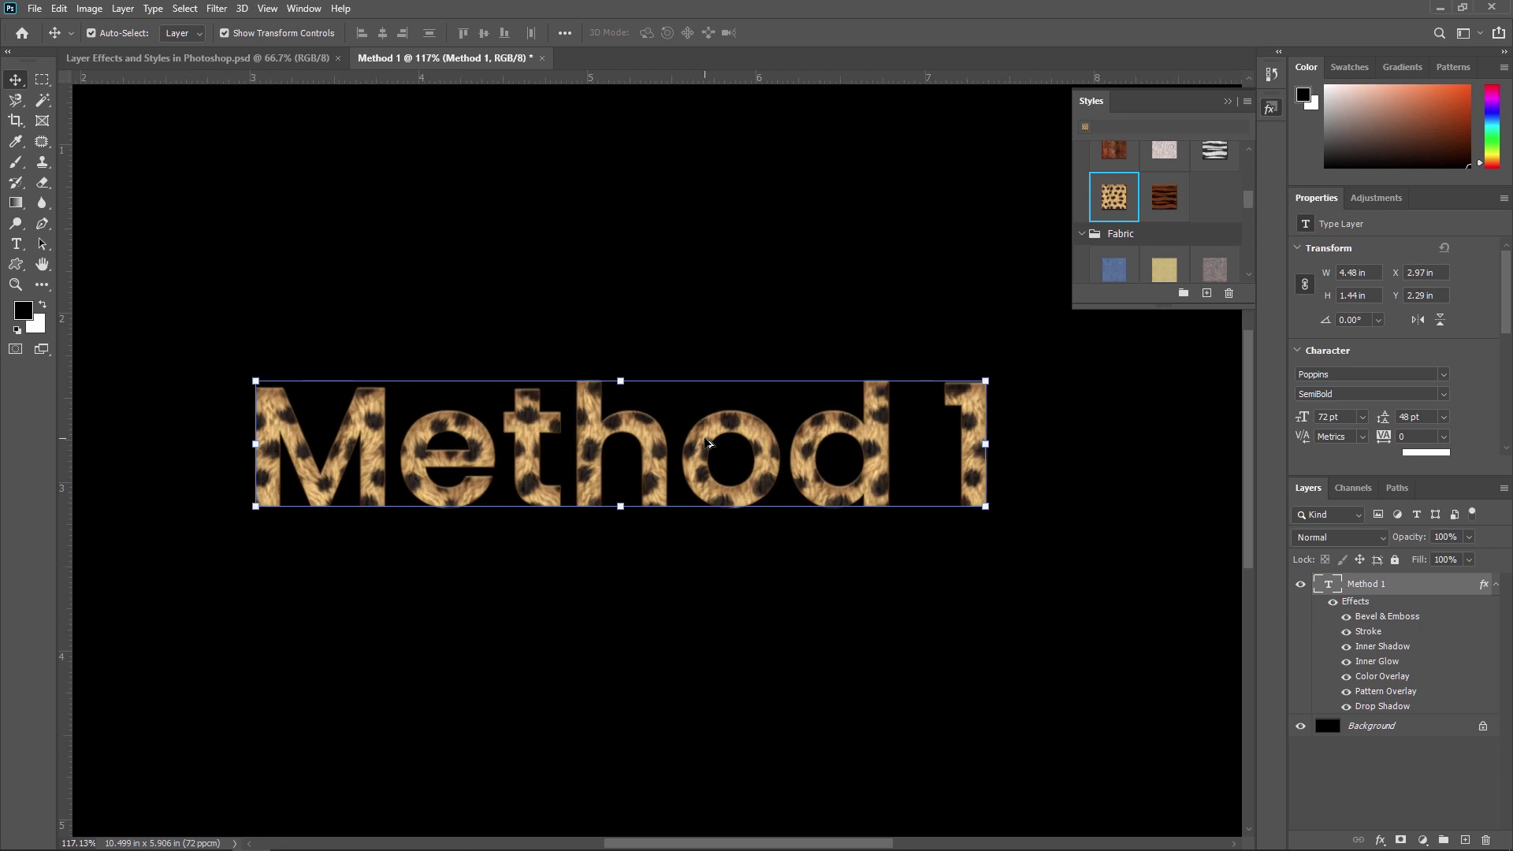
mouse_move(706, 443)
mouse_down()
mouse_move(719, 439)
mouse_move(693, 428)
mouse_up()
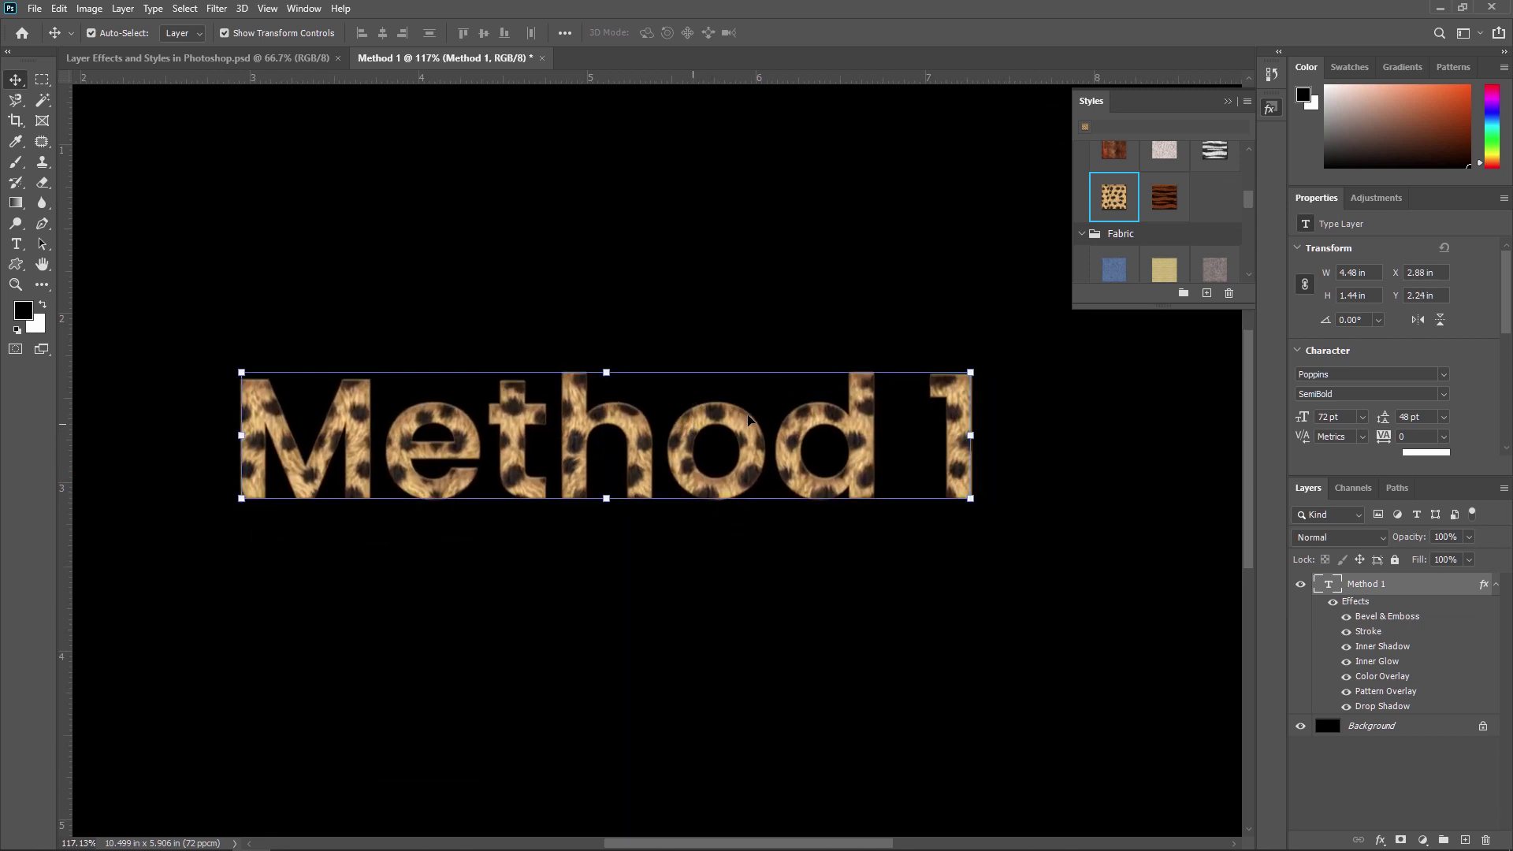
Try the Tiger preset and the first brown preset from the Fur styles on the "Method 1" text
click(1164, 201)
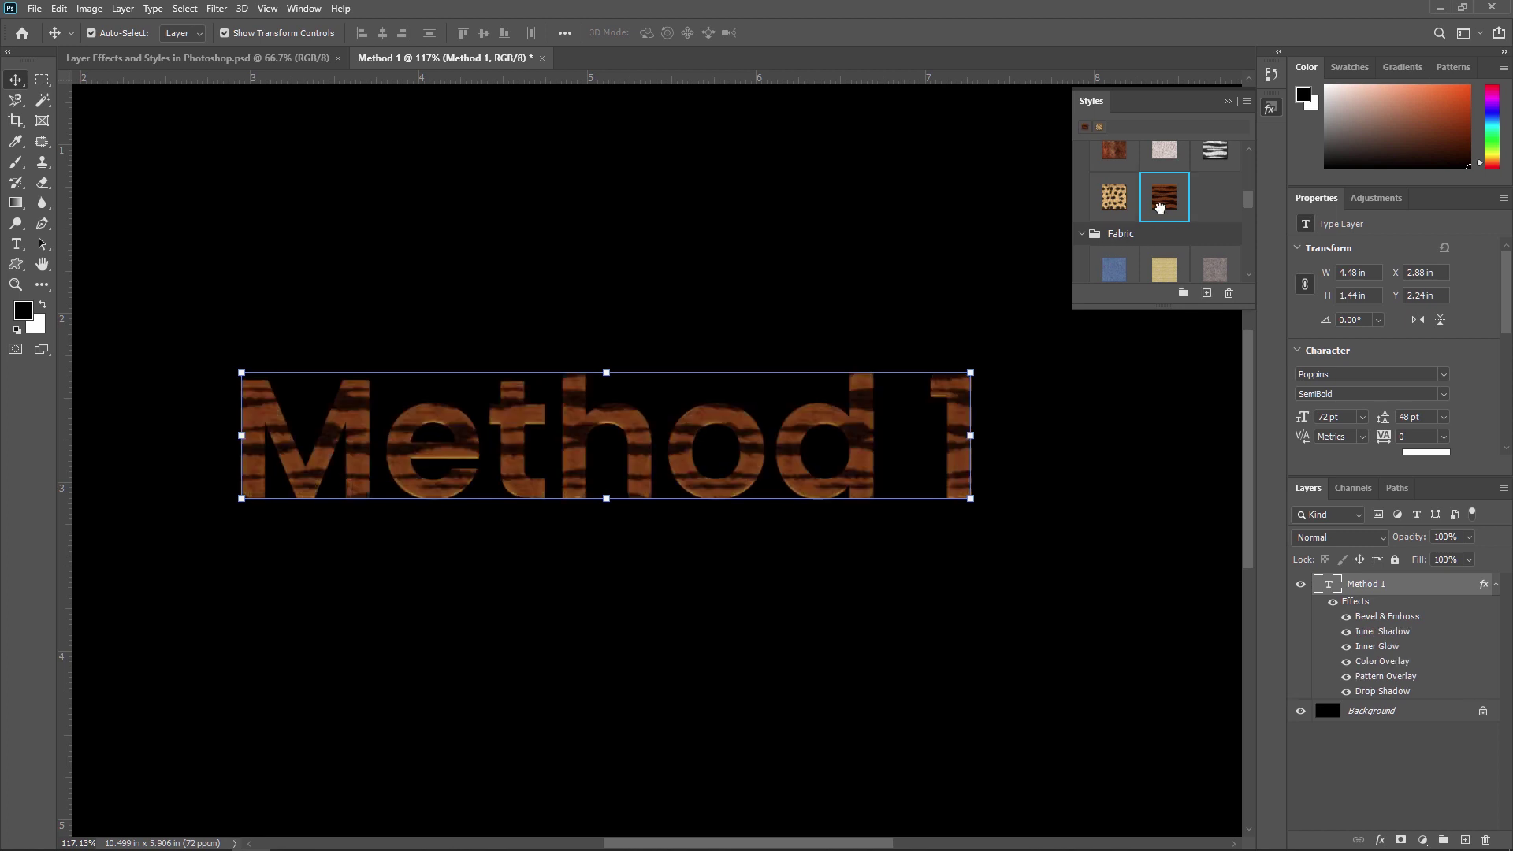
scroll(1159, 209, up, 1)
click(1119, 193)
scroll(1135, 205, down, 4)
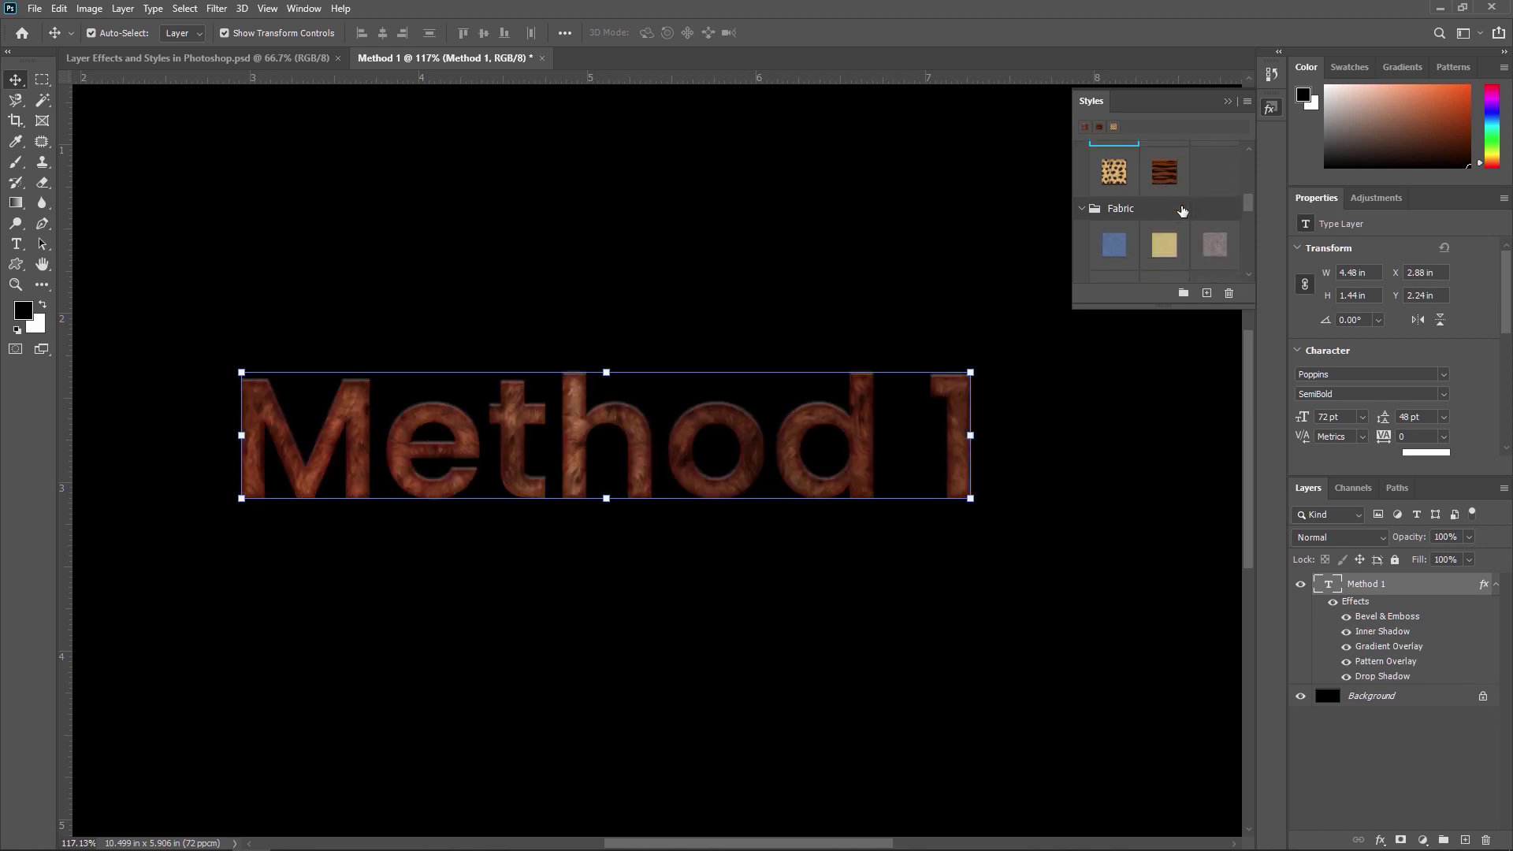
Try several glossy gradient presets from the revnart styles on the text, ending with the red-to-orange one
click(1164, 229)
scroll(1172, 203, down, 2)
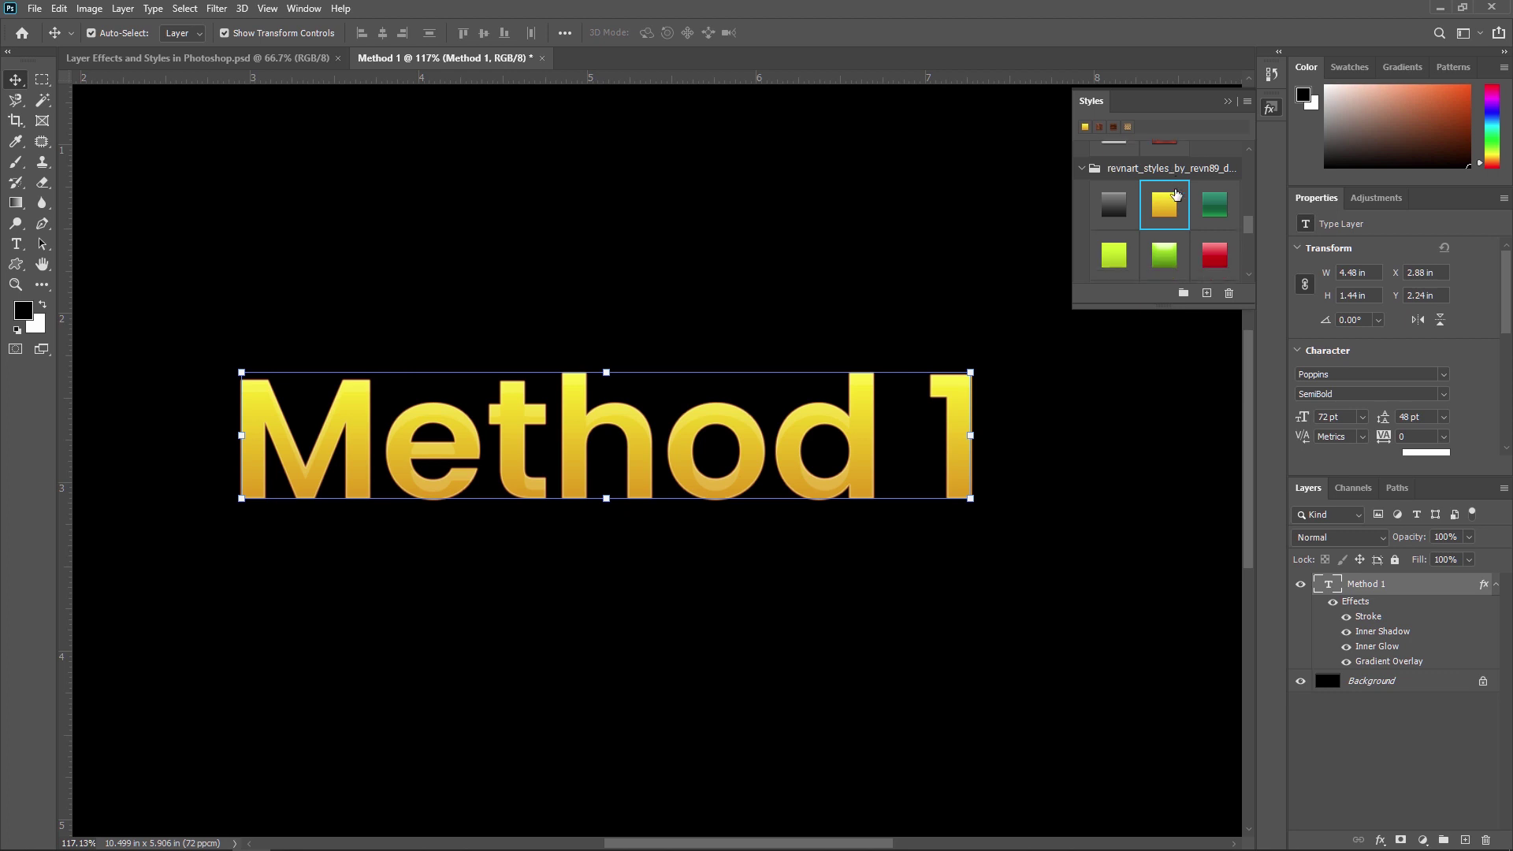
click(1214, 193)
scroll(1182, 211, down, 3)
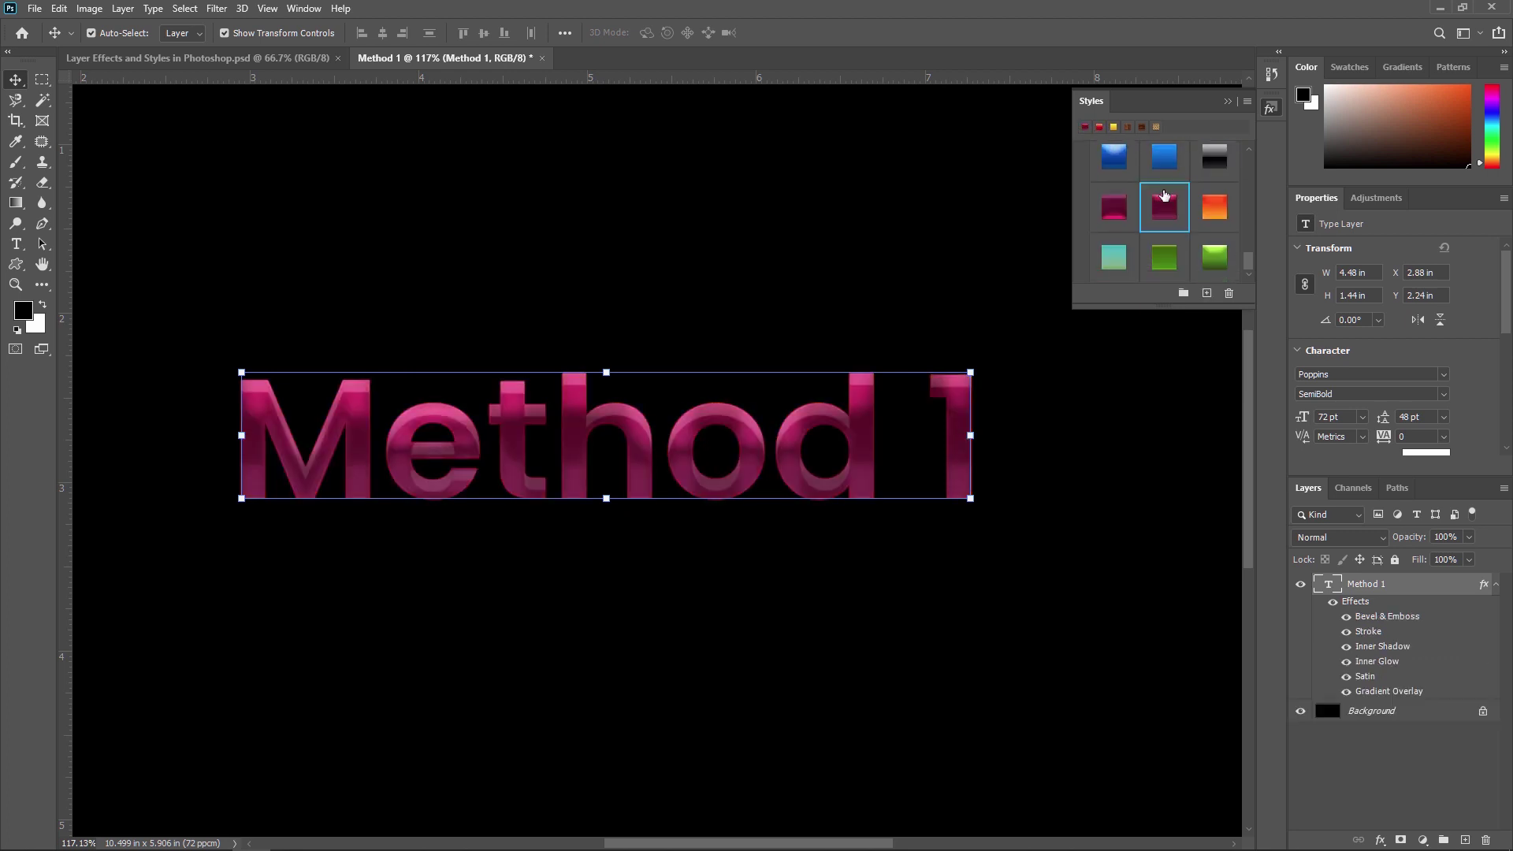
click(1125, 217)
click(1215, 210)
Replace the text's gradient style with the drop shadow preset from the Basics styles
scroll(1214, 216, down, 6)
scroll(1212, 216, up, 1)
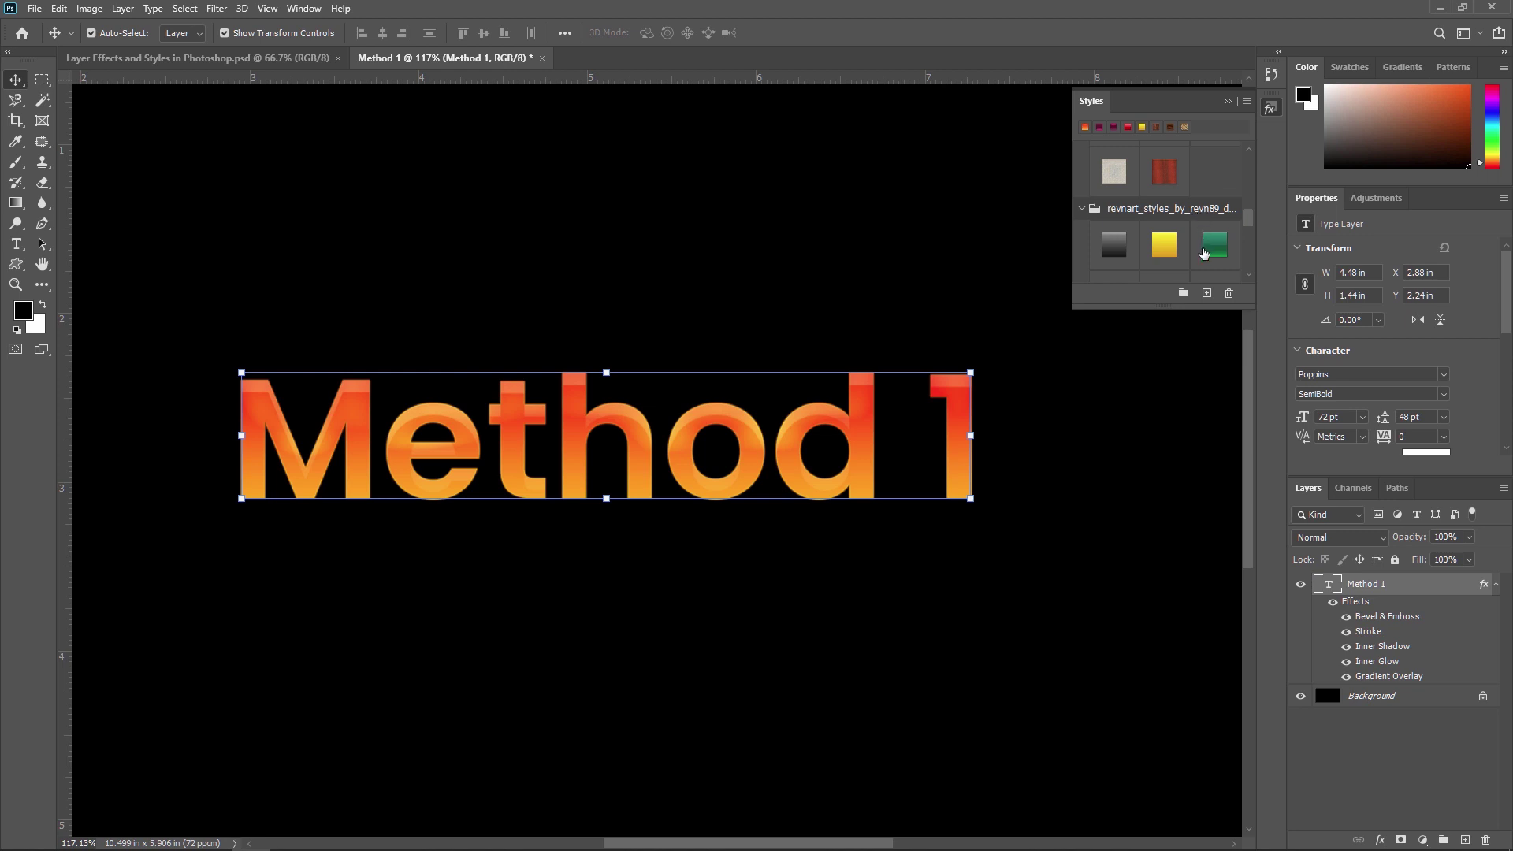
scroll(1206, 221, up, 3)
scroll(1212, 220, up, 1)
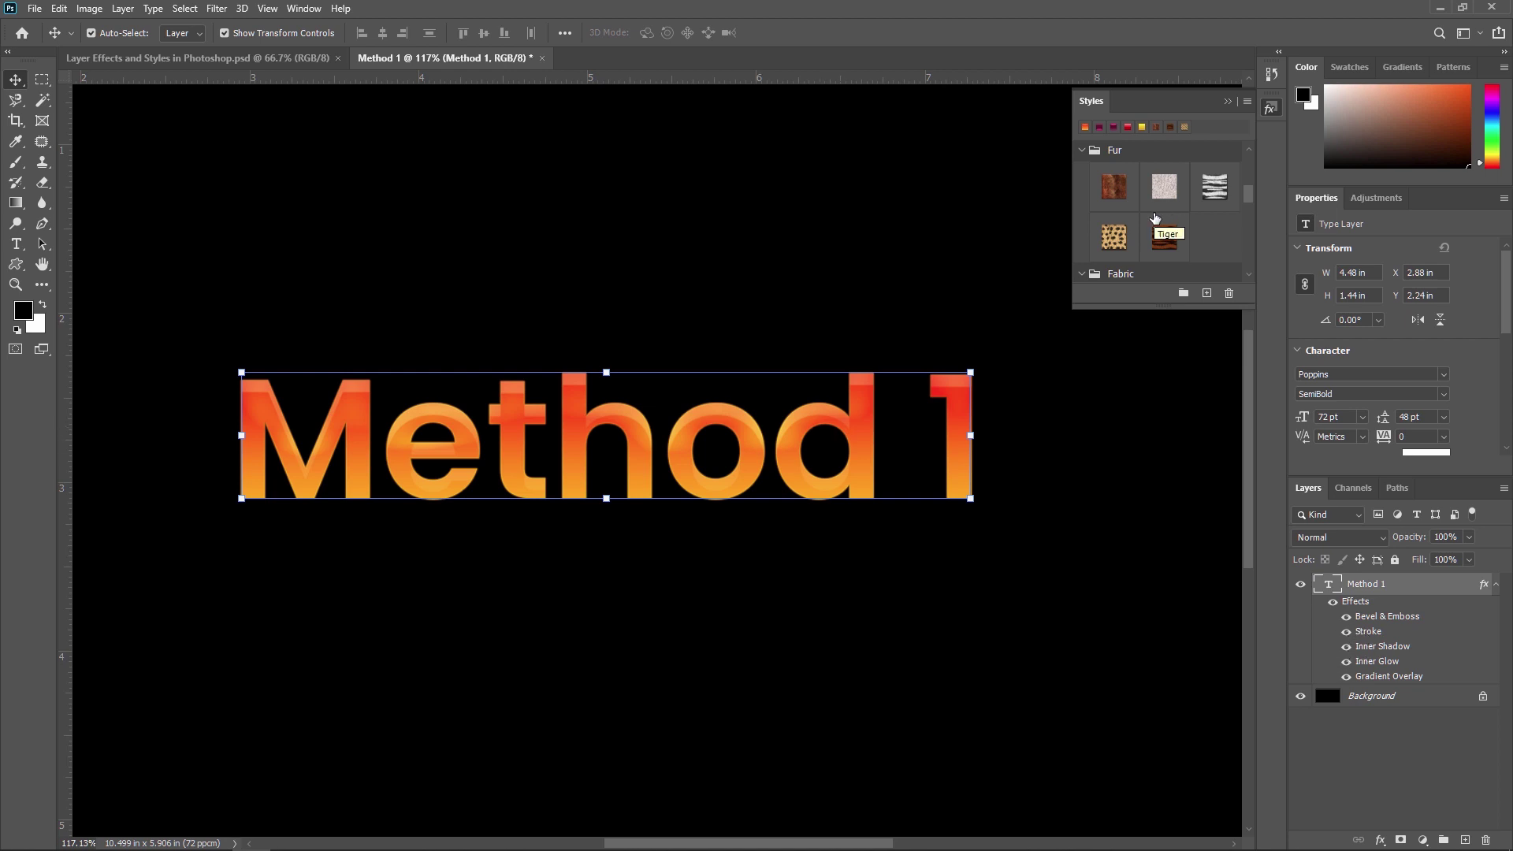
scroll(1156, 220, up, 5)
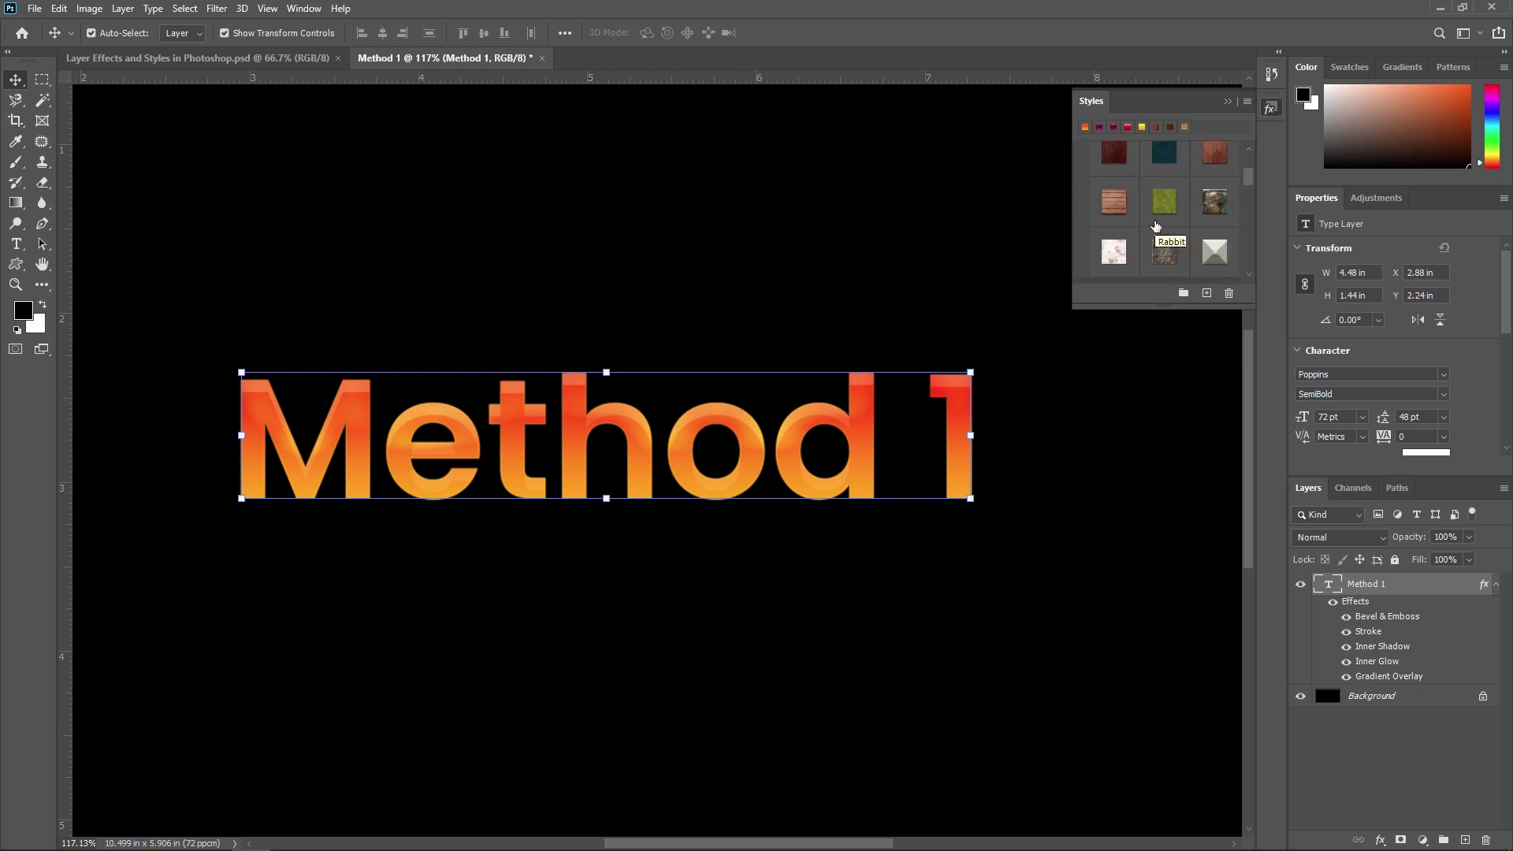
click(1165, 190)
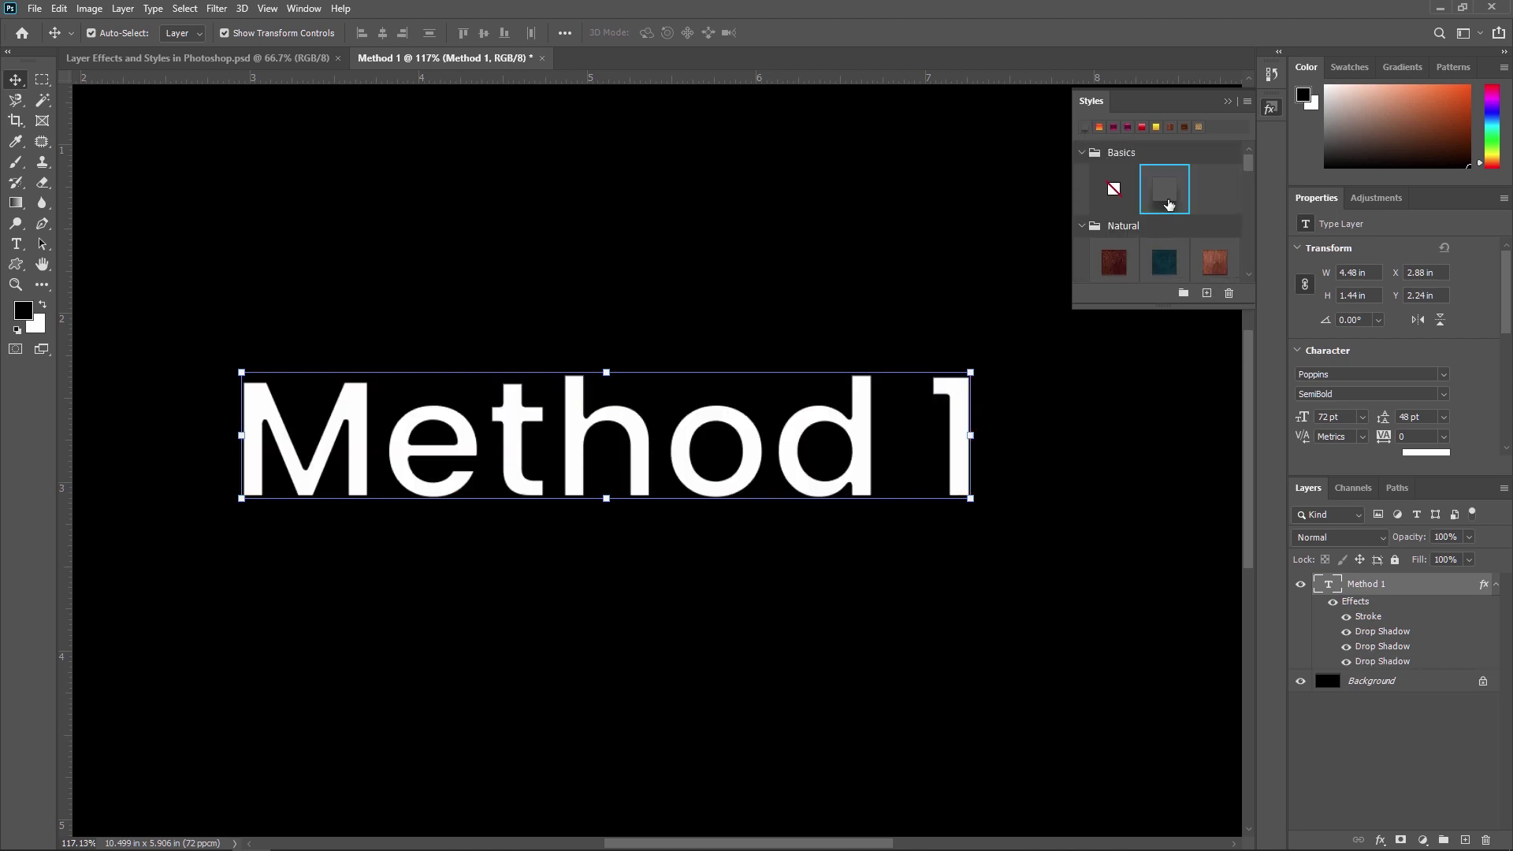
Try the dark red, dark teal and reddish-brown presets from the Natural styles on the text in turn
scroll(1162, 193, down, 1)
click(1115, 249)
scroll(1168, 209, down, 1)
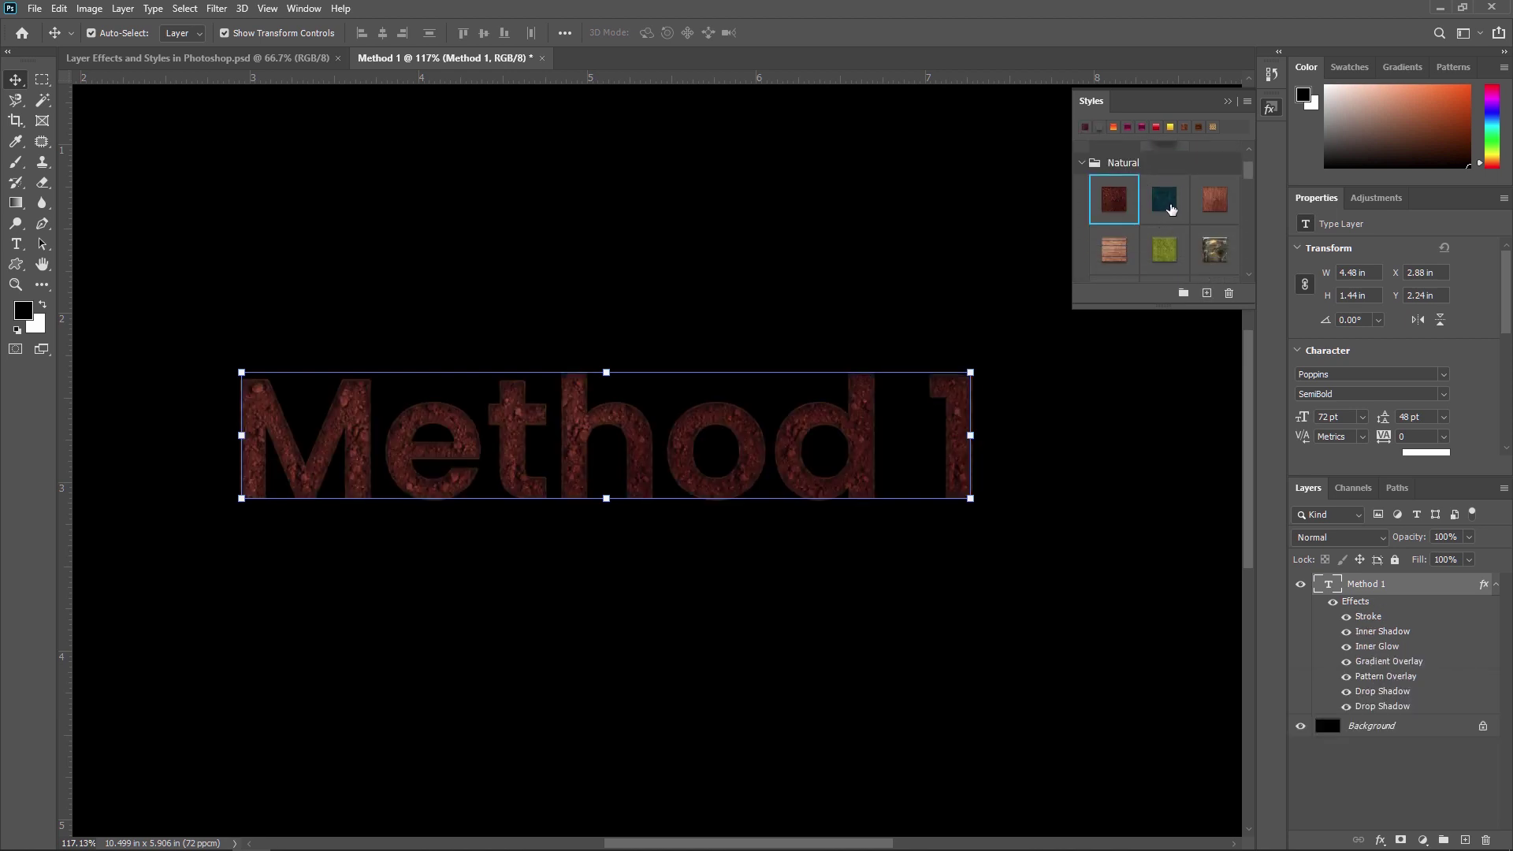
click(1170, 202)
click(1214, 200)
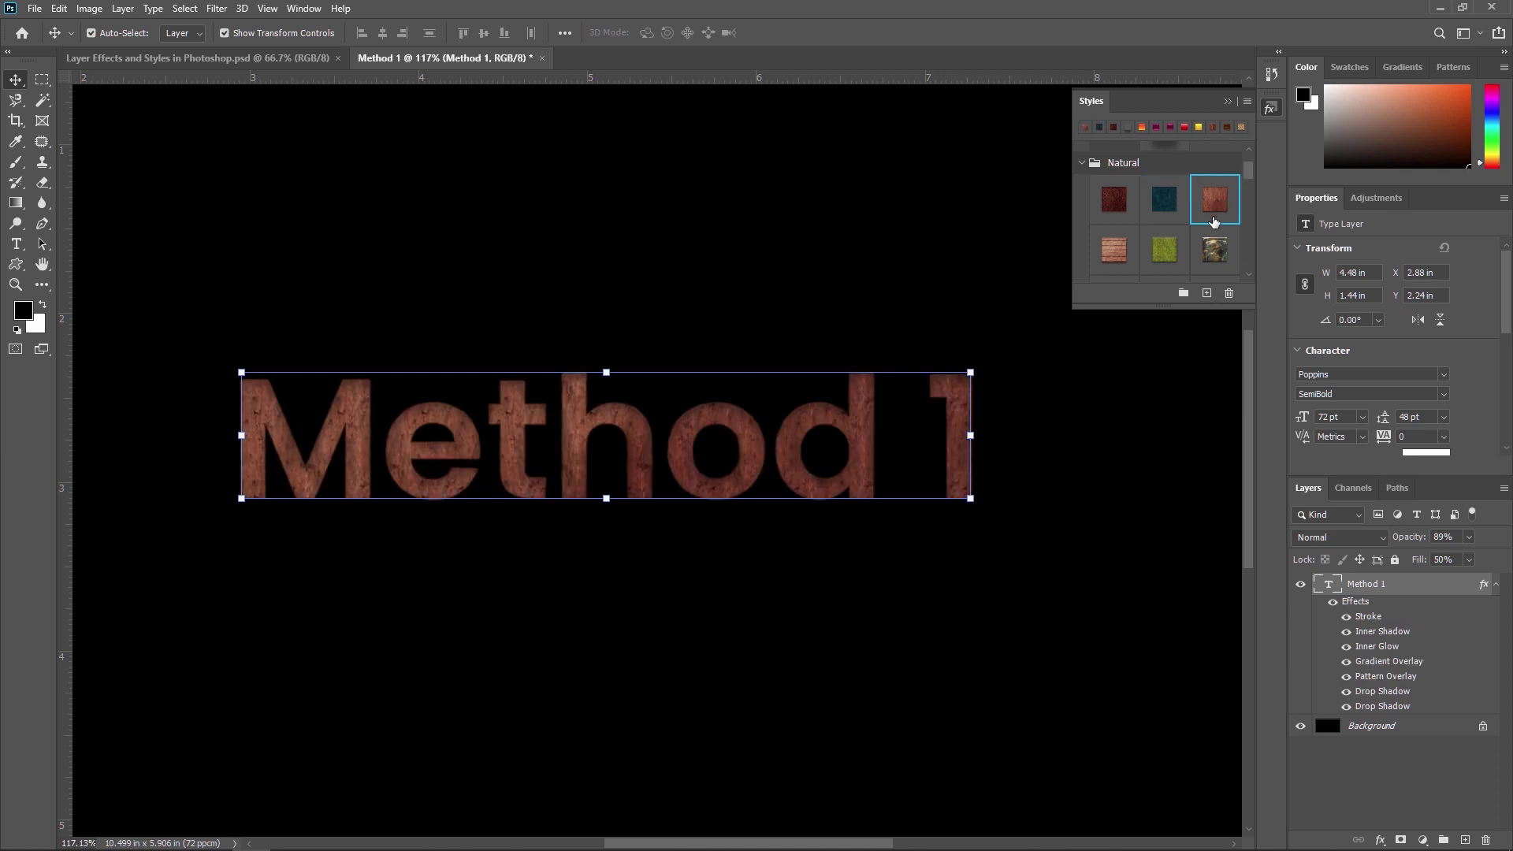
Move the "Method 1" text slightly to the right on the canvas
scroll(742, 479, up, 2)
scroll(733, 473, down, 1)
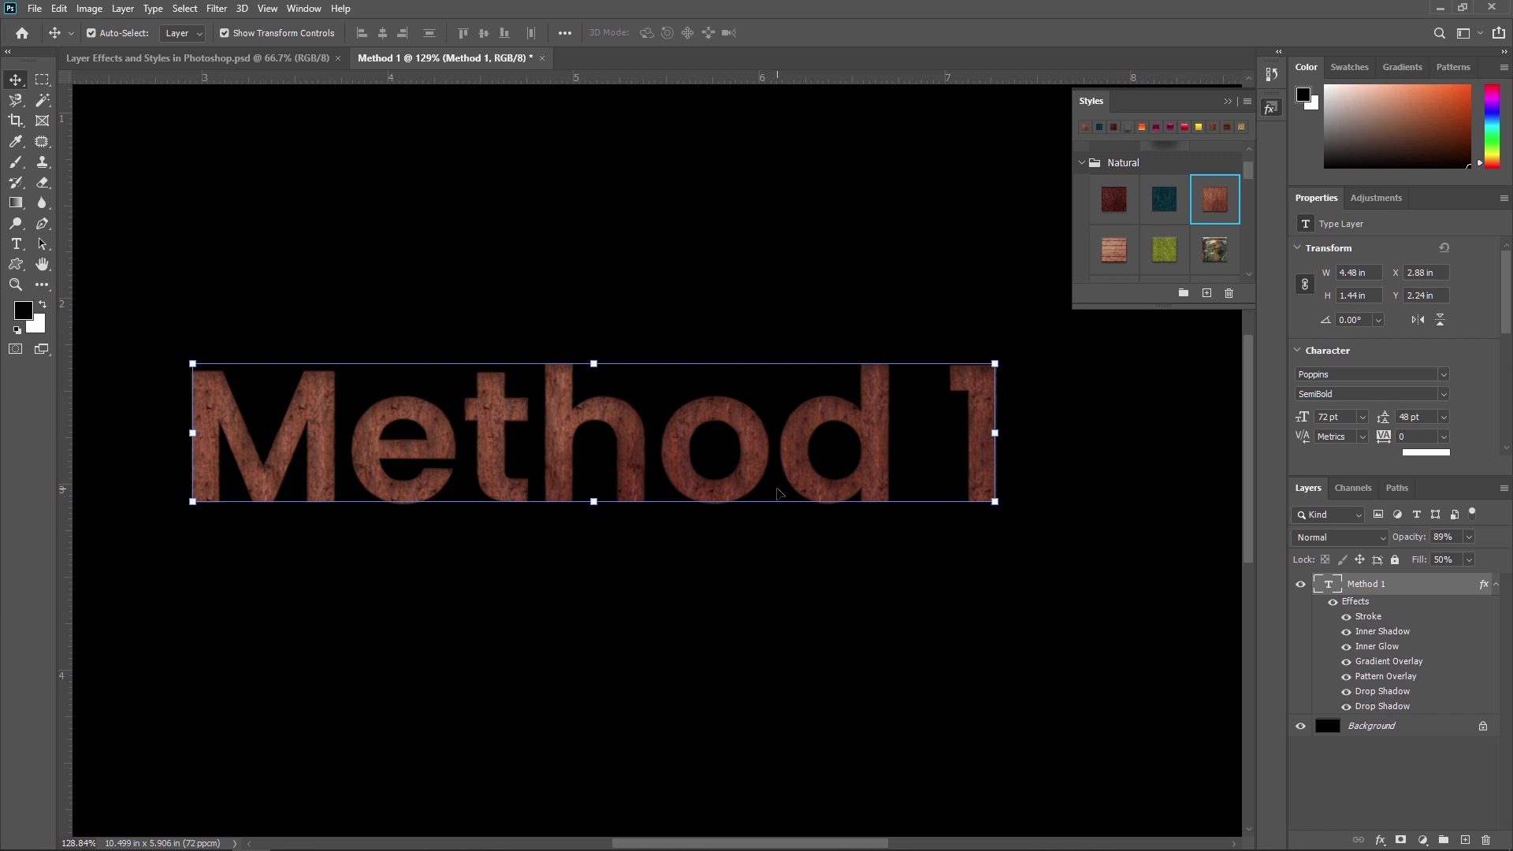
drag(844, 414, 857, 424)
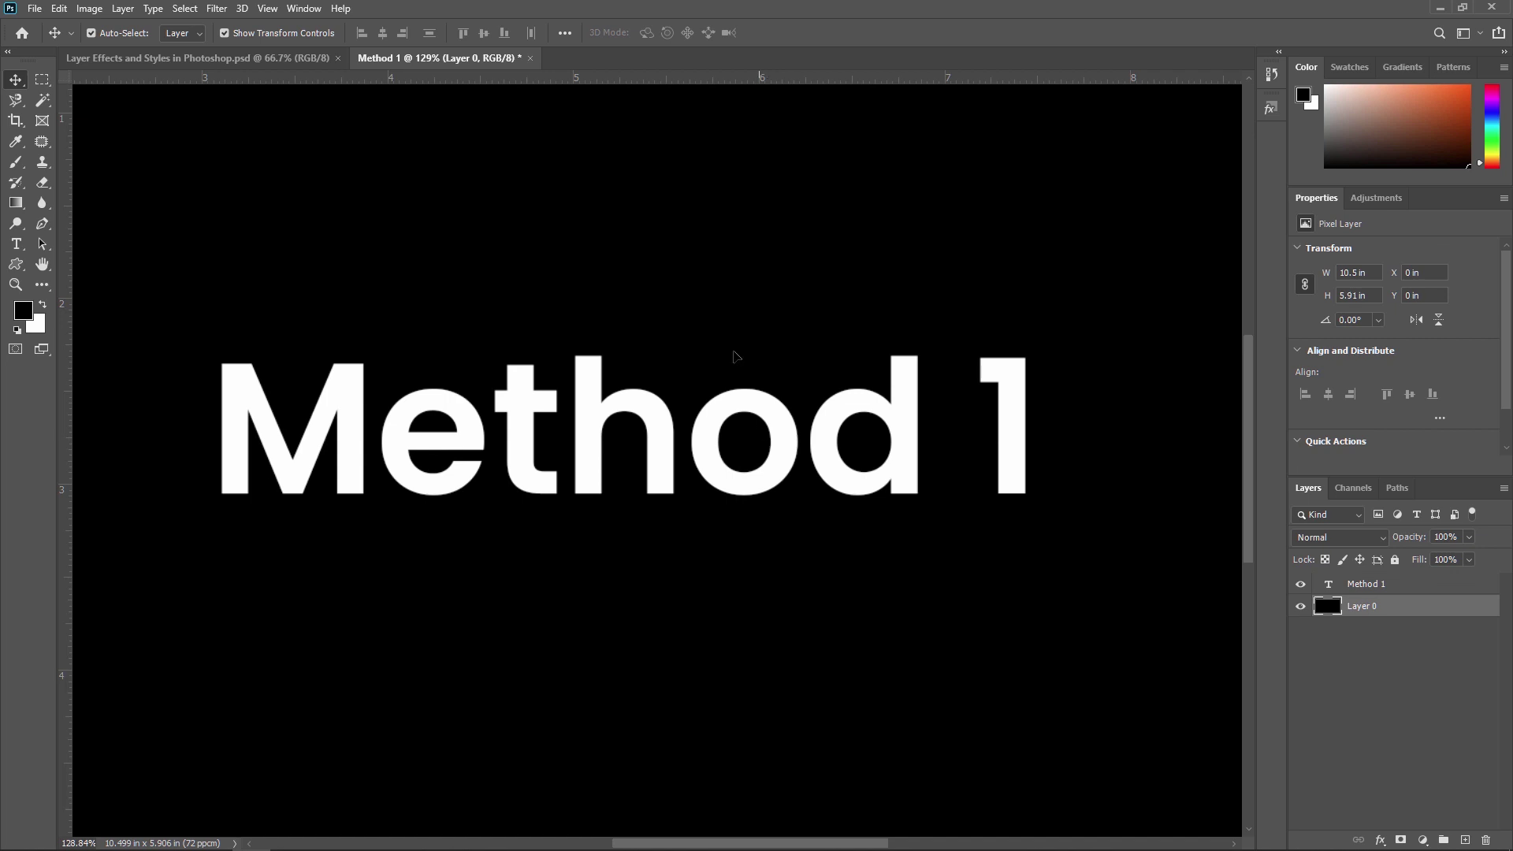
click(34, 10)
click(60, 27)
text(Maethod 2)
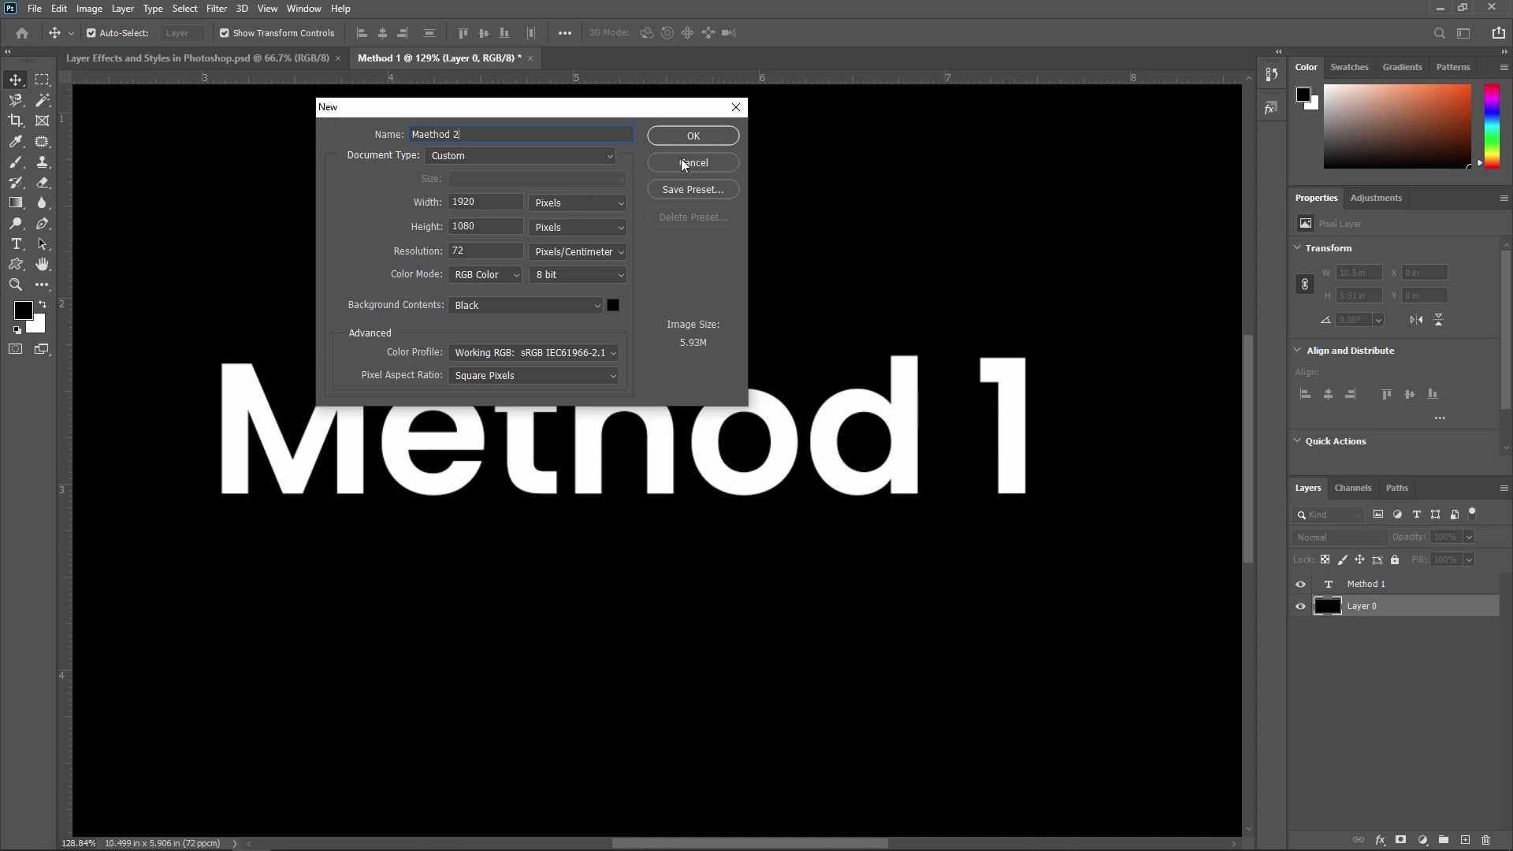
click(702, 136)
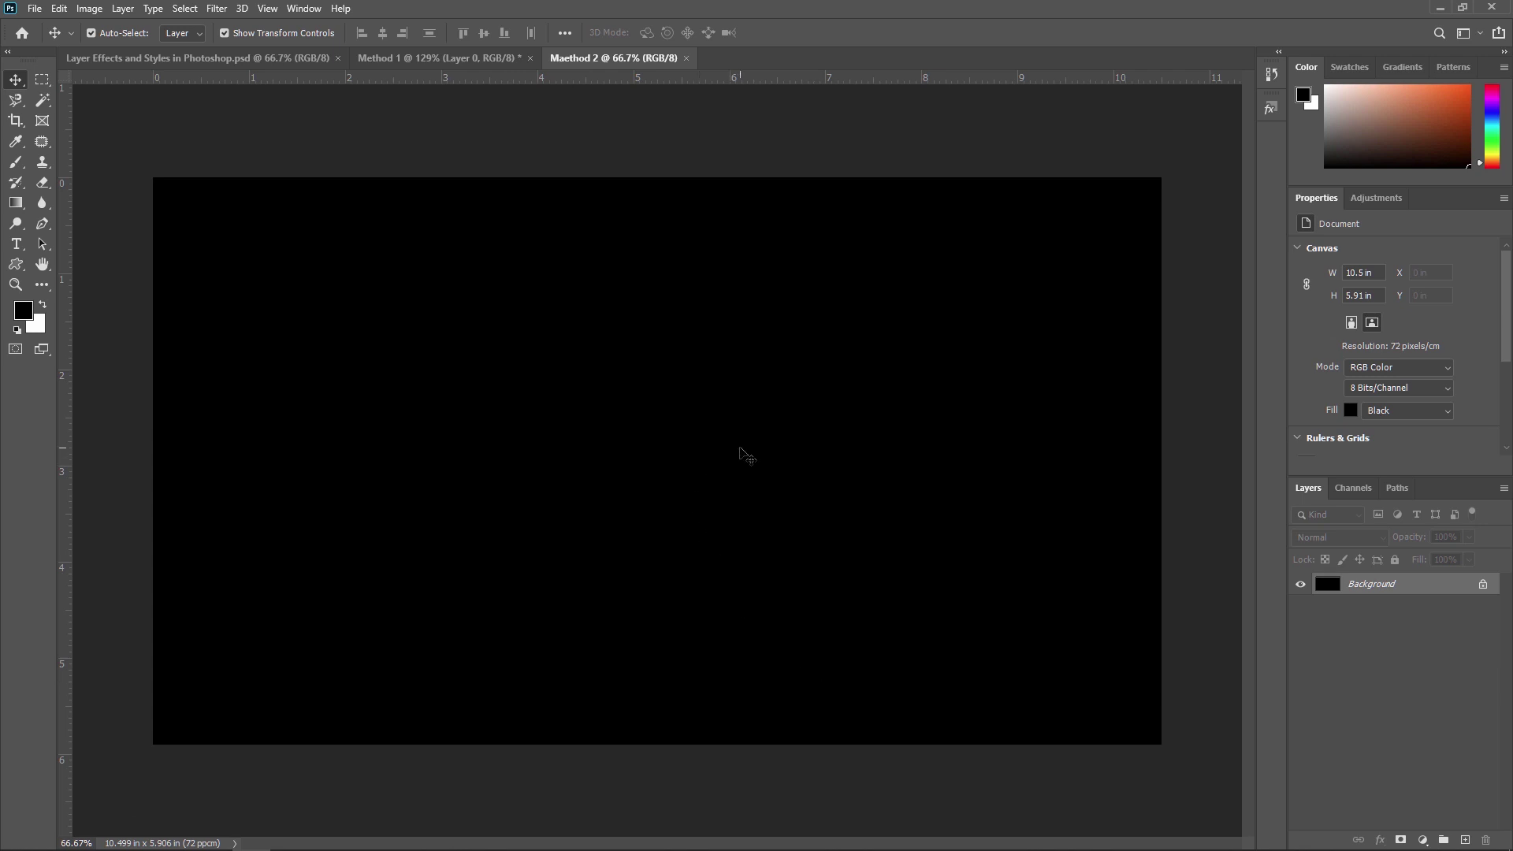
key(ctrl)
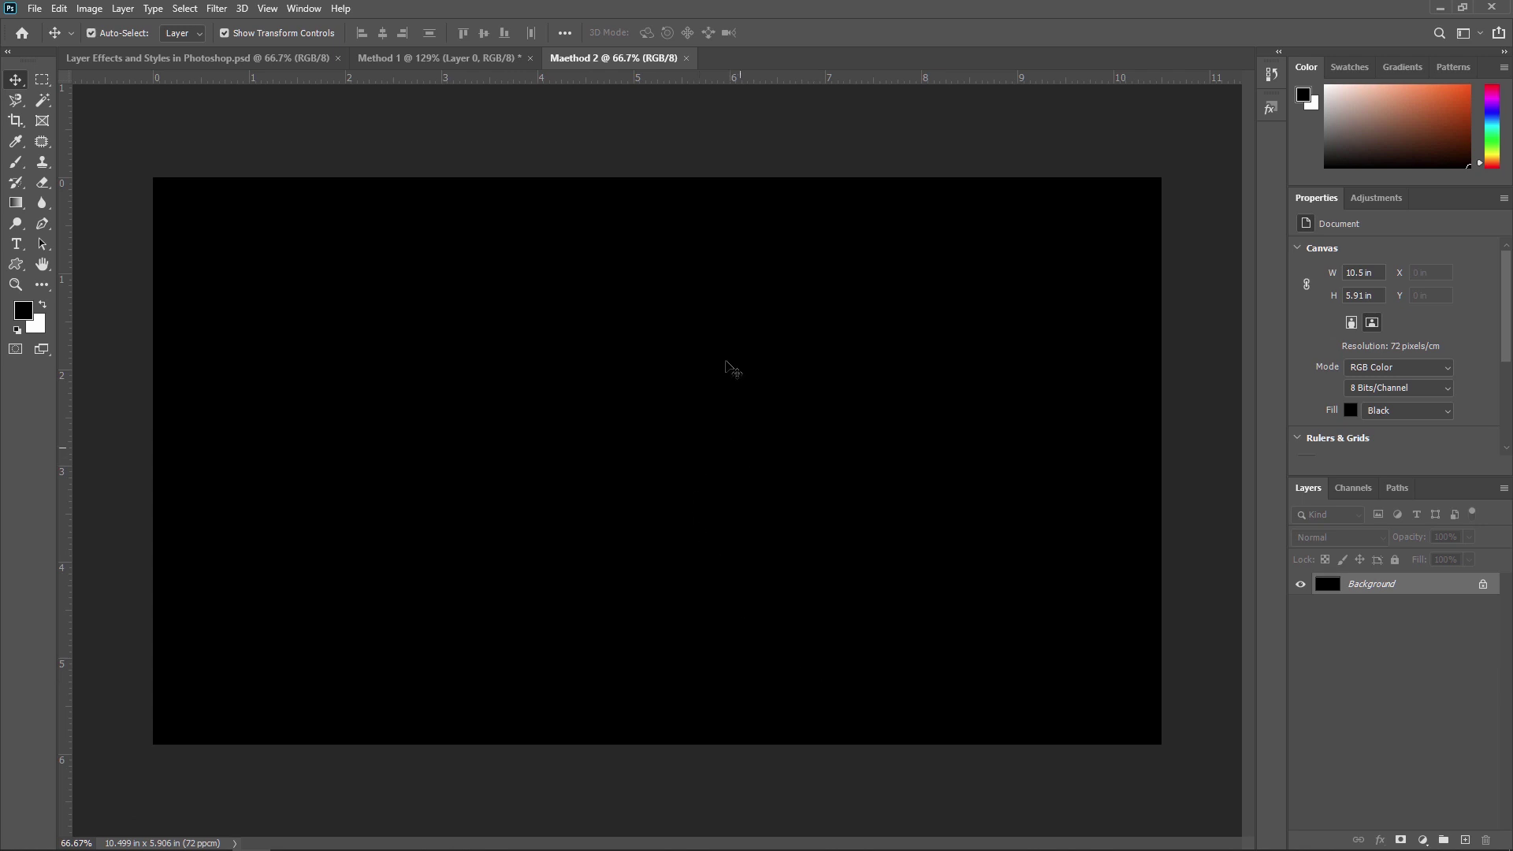
click(688, 59)
Create a new 1920 × 1080 pixel document named "Method 2" with a white background
click(37, 9)
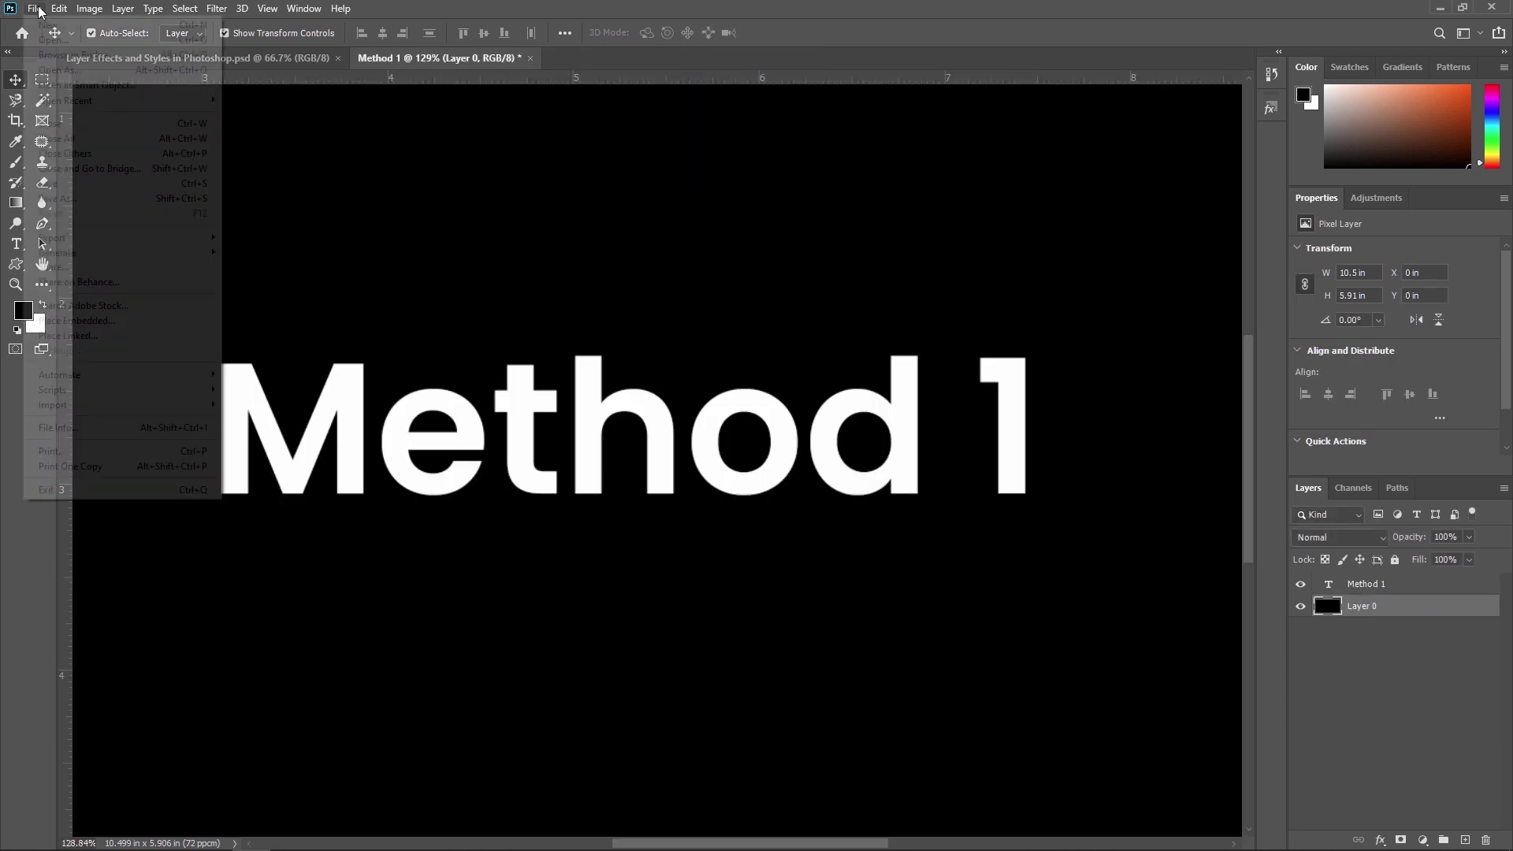
click(48, 25)
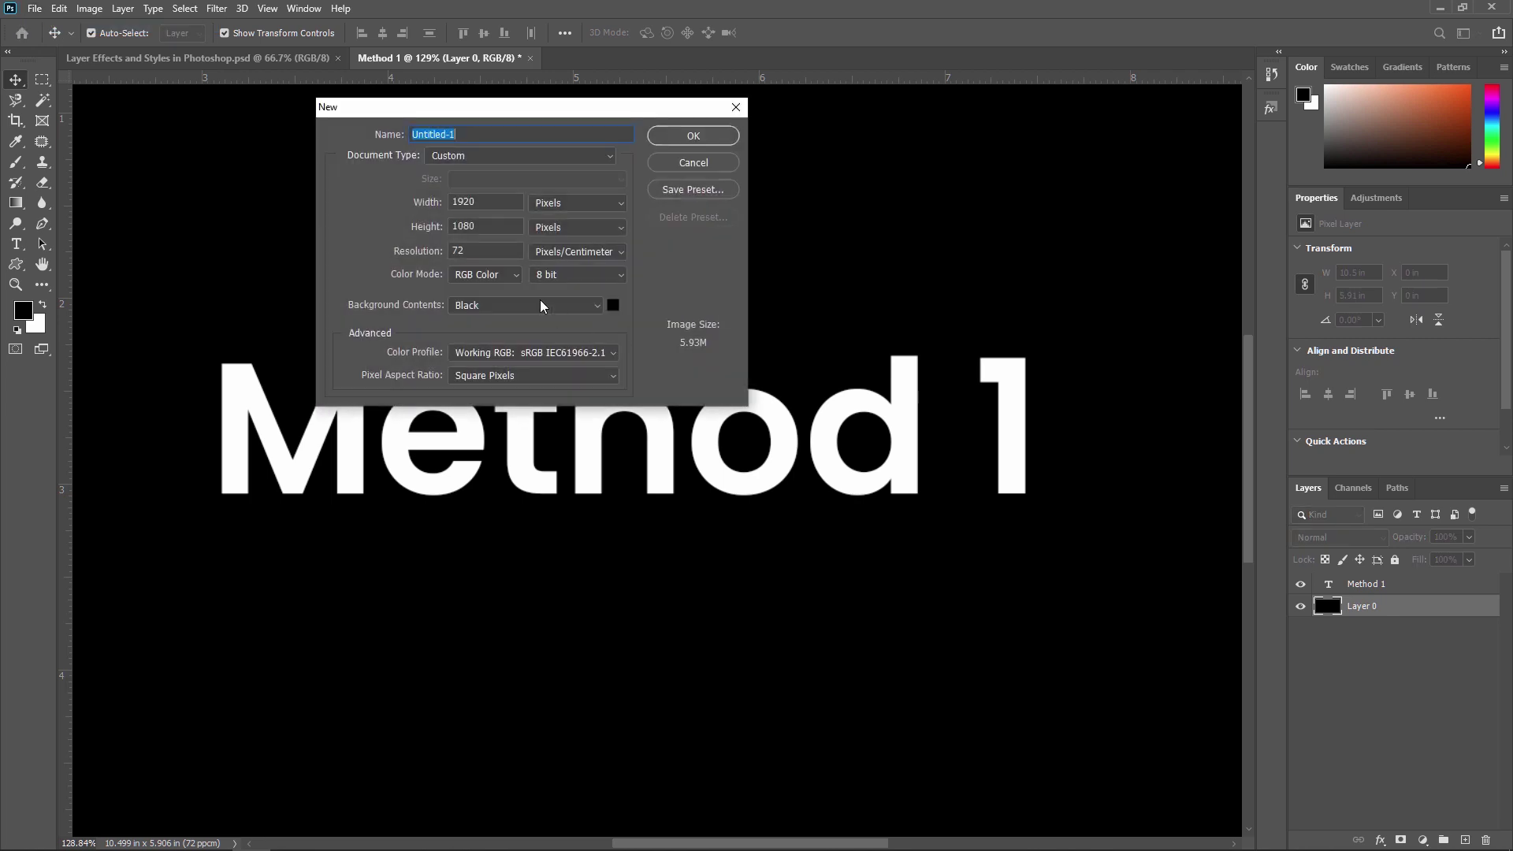
text(Method 2)
click(593, 305)
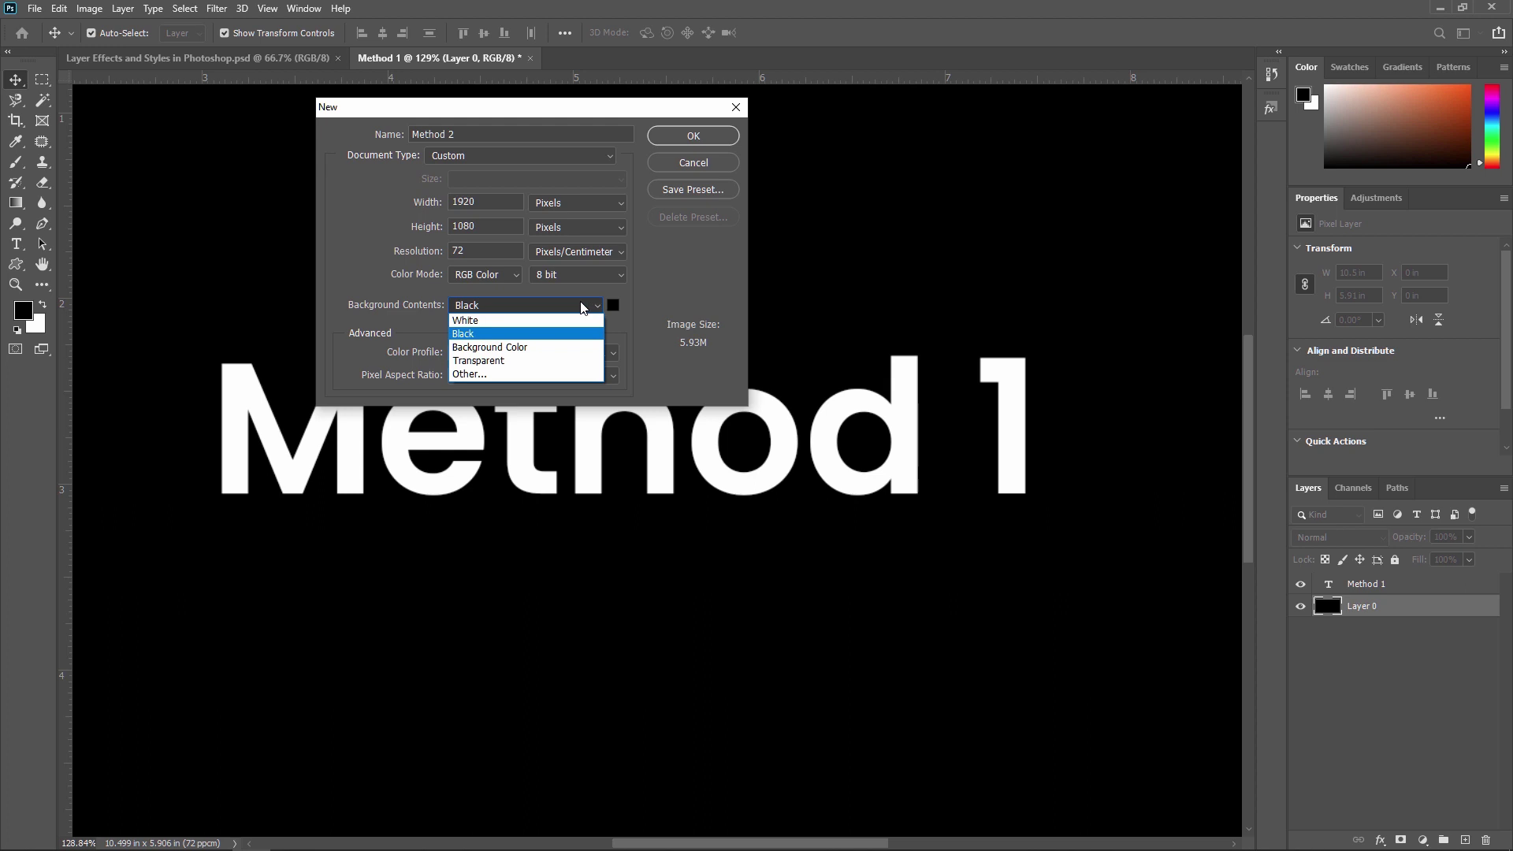
click(605, 302)
click(611, 305)
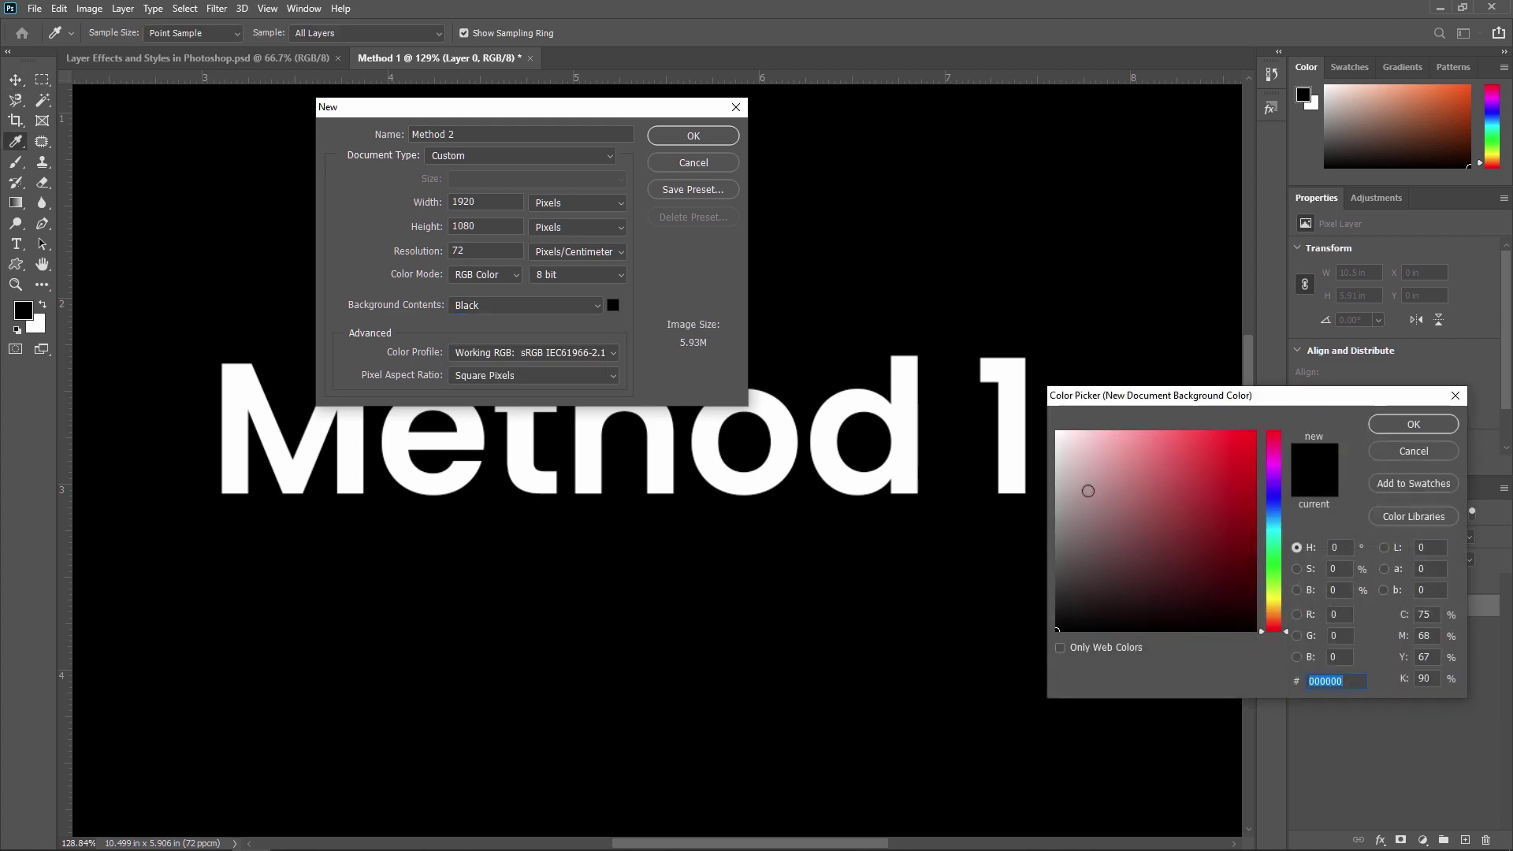
drag(1091, 491, 1057, 431)
click(1414, 424)
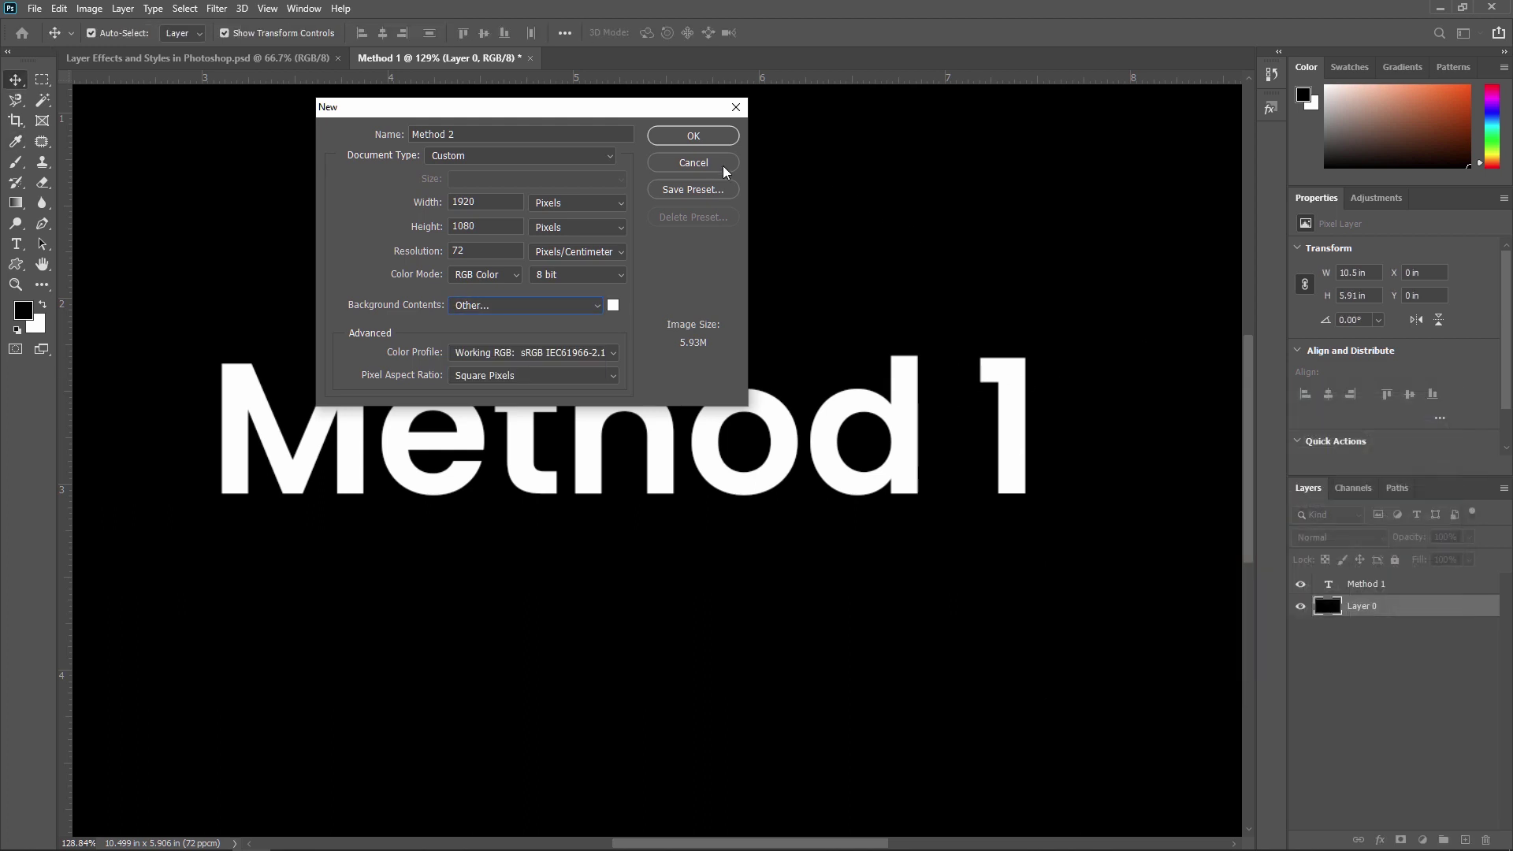
click(717, 135)
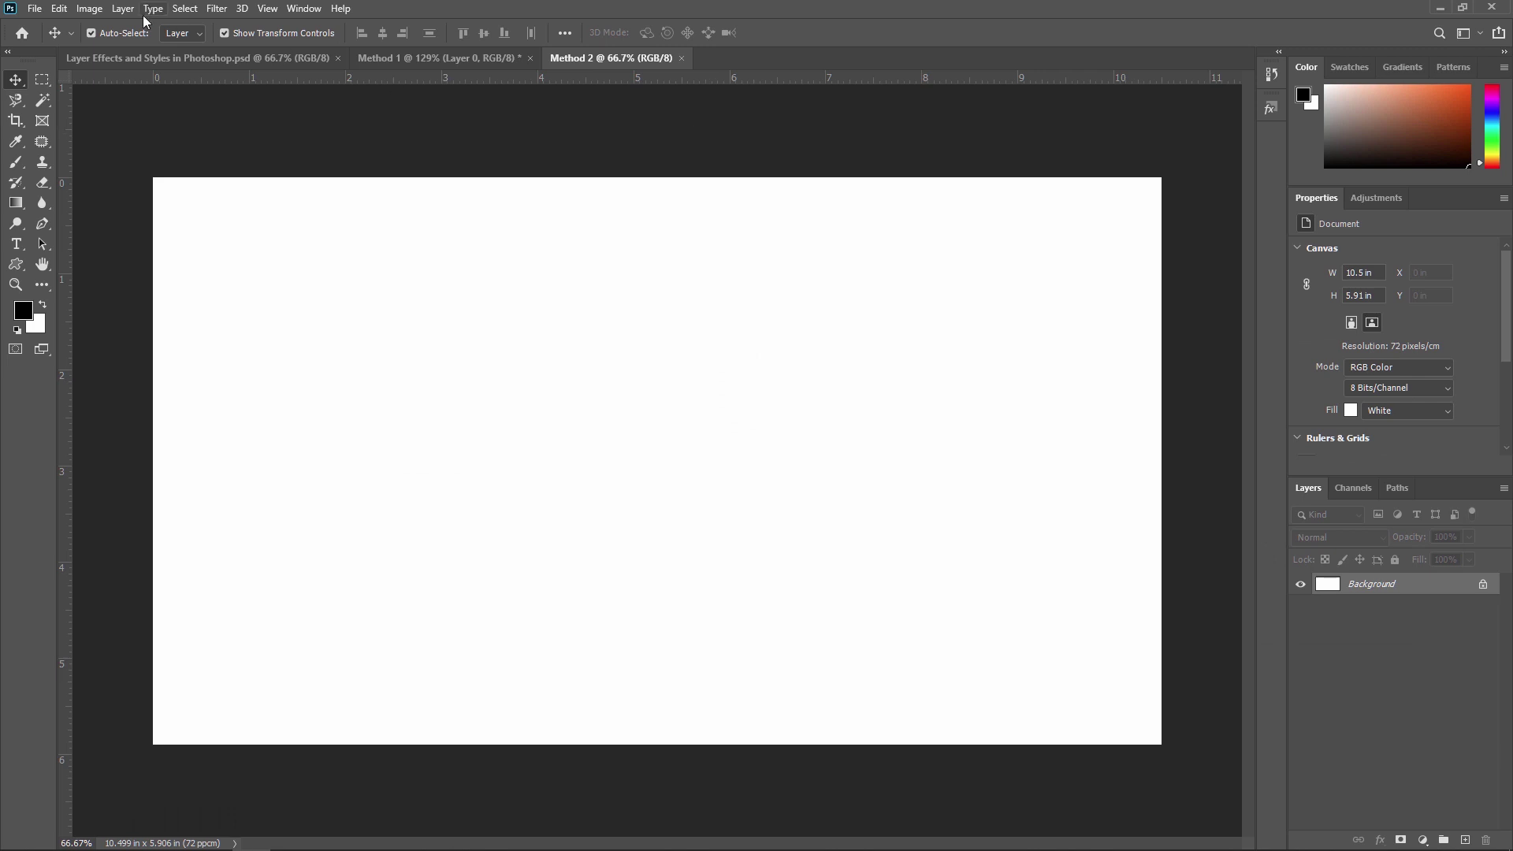
Add the black text "Method 2" in Poppins SemiBold 72 pt and move it to about the middle of the canvas
click(16, 244)
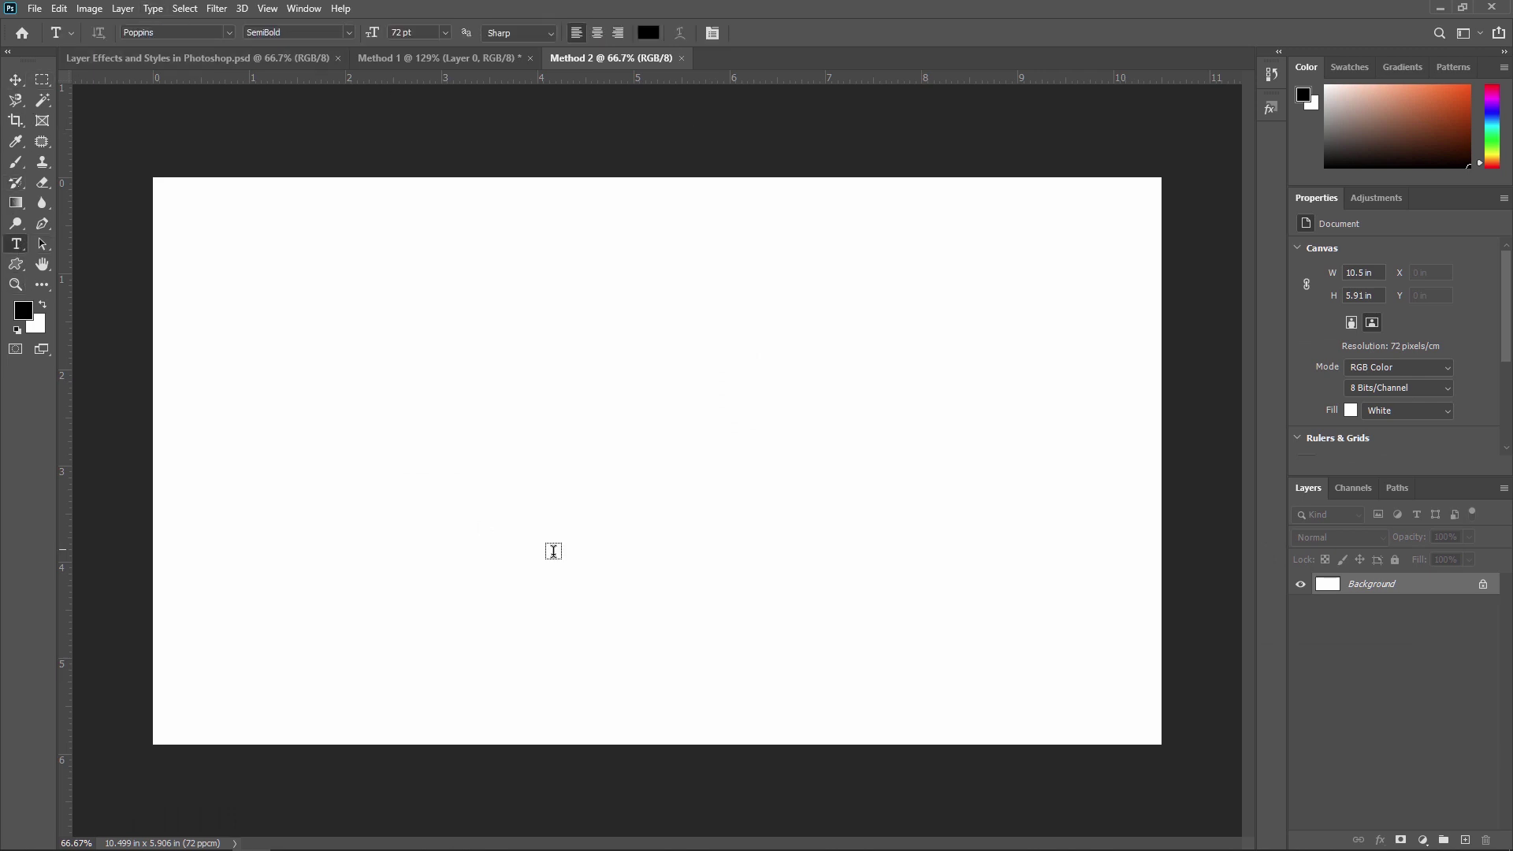
click(473, 435)
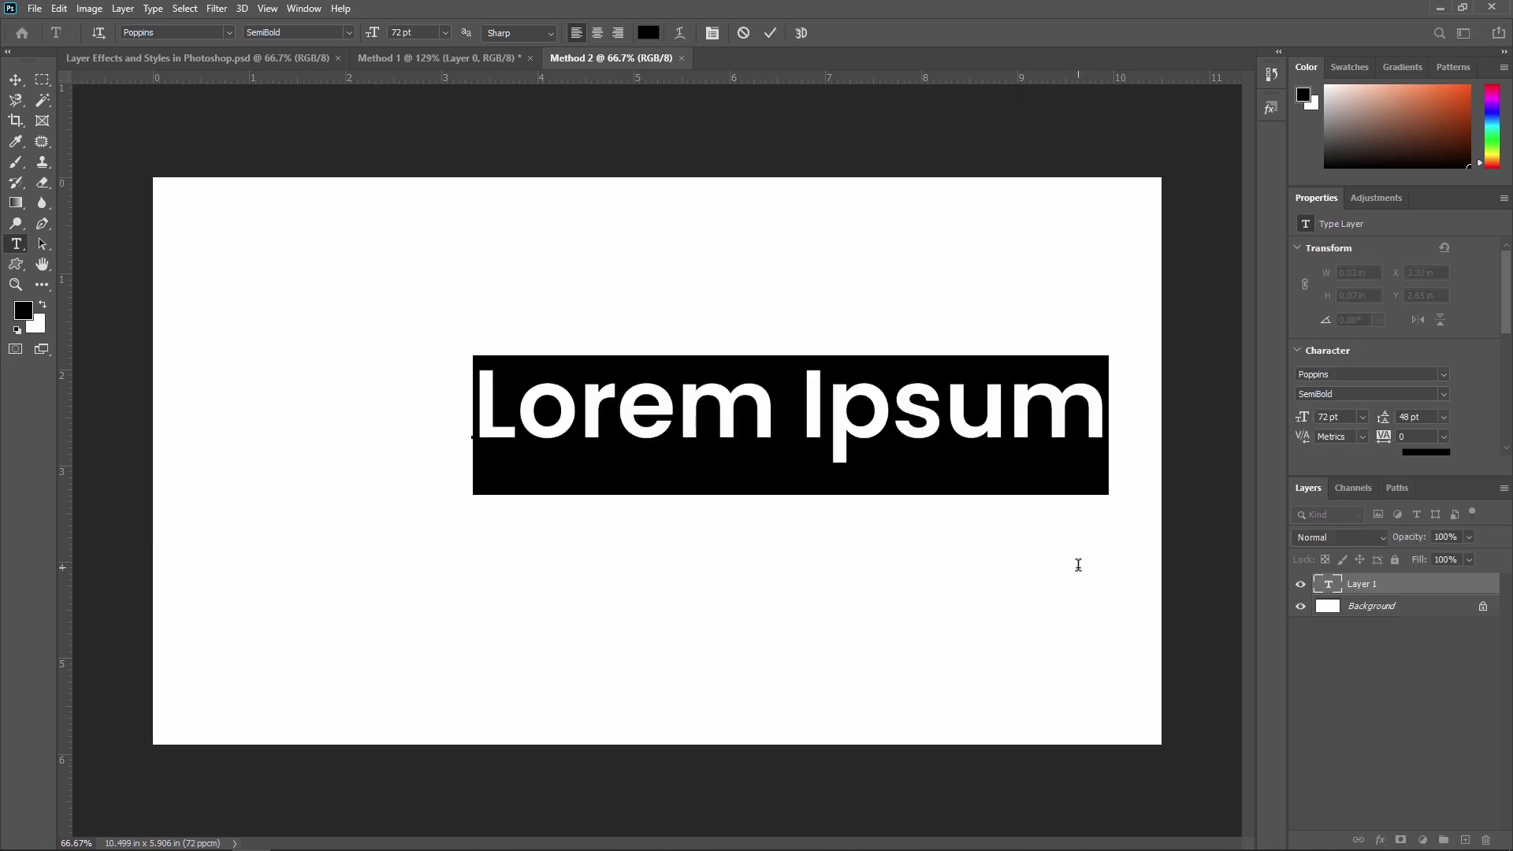
text(Method 2)
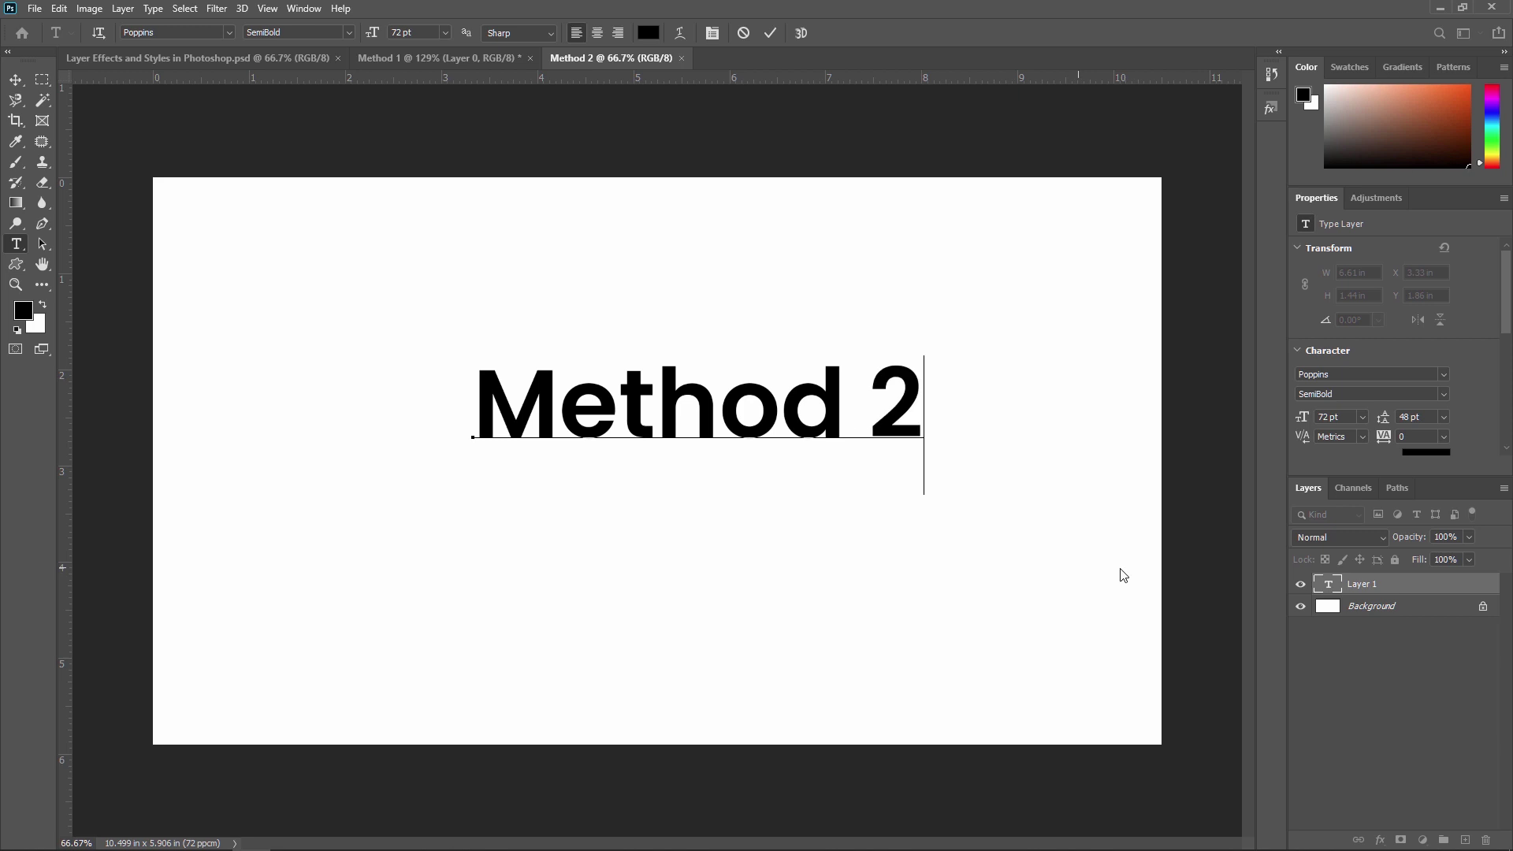
key(ctrl+Return)
key(v)
drag(817, 380, 614, 472)
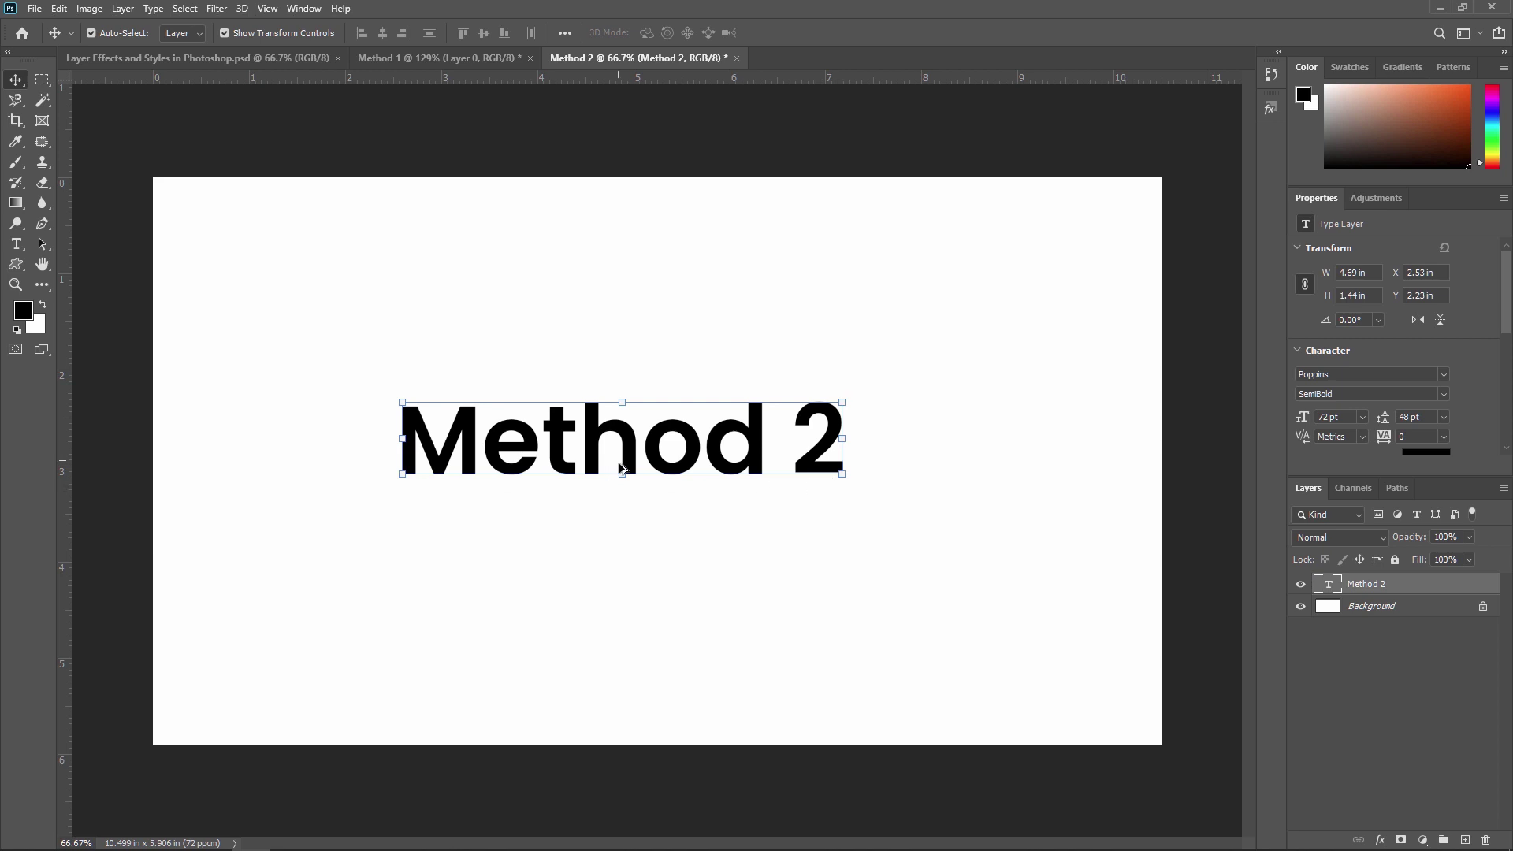
Look at the blending options of the "Method 2" text layer and close them without making changes
scroll(623, 466, up, 4)
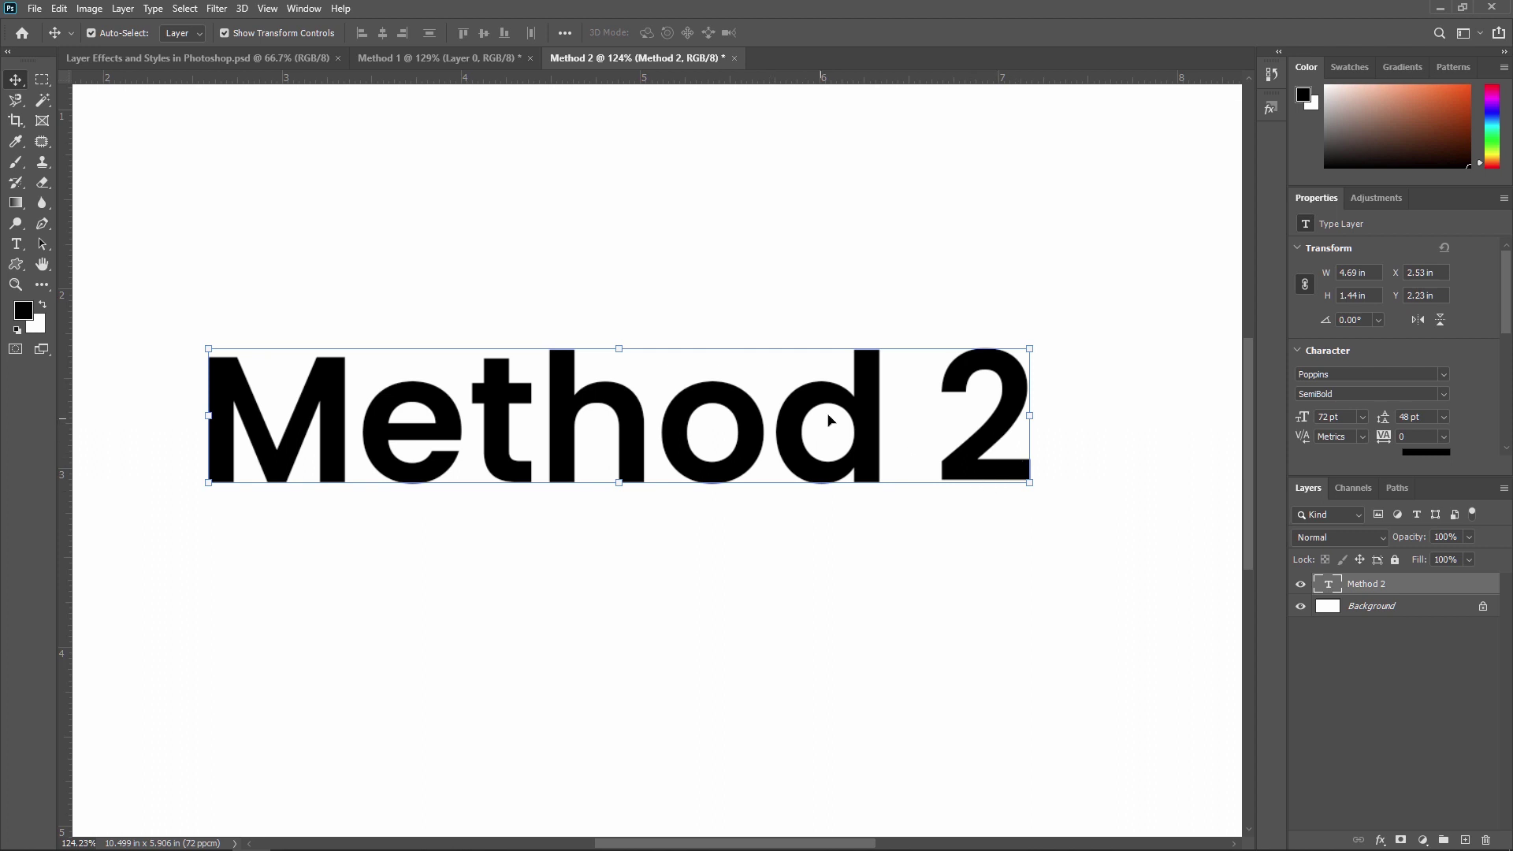
right_click(1429, 588)
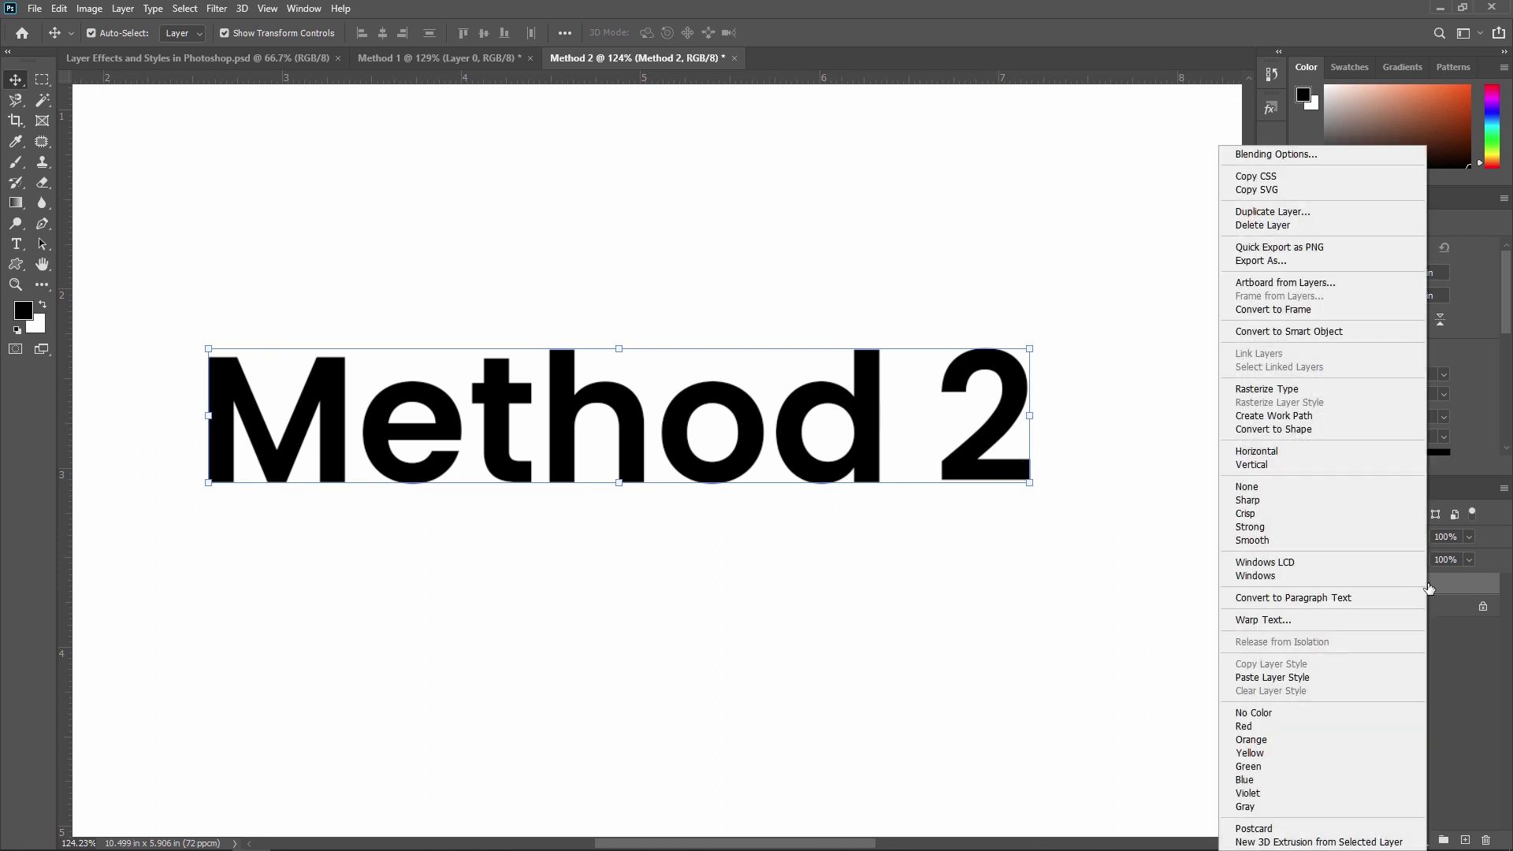
click(1290, 155)
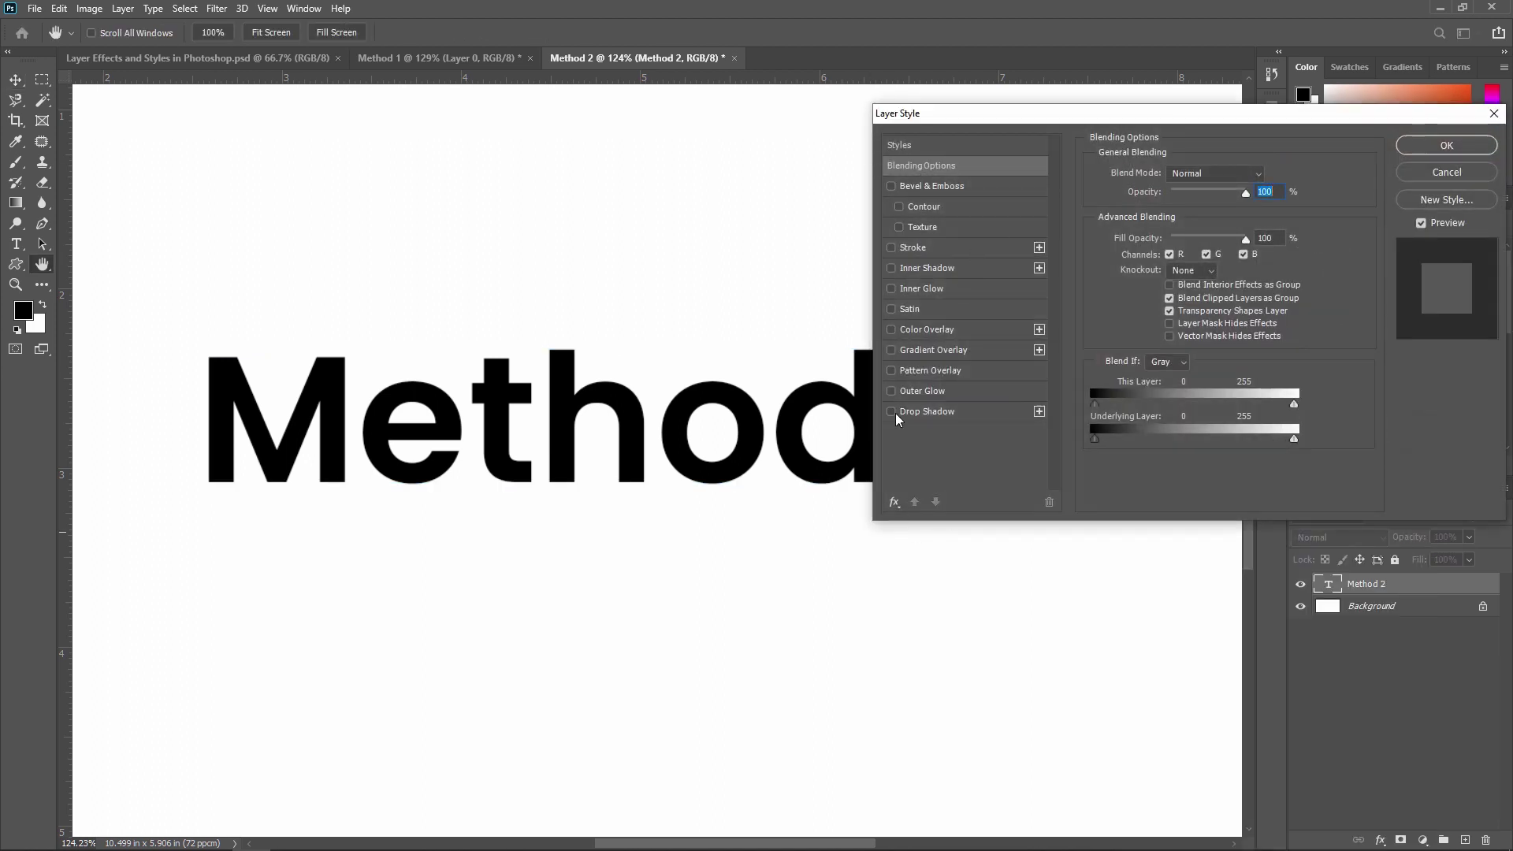
drag(1172, 115, 1037, 108)
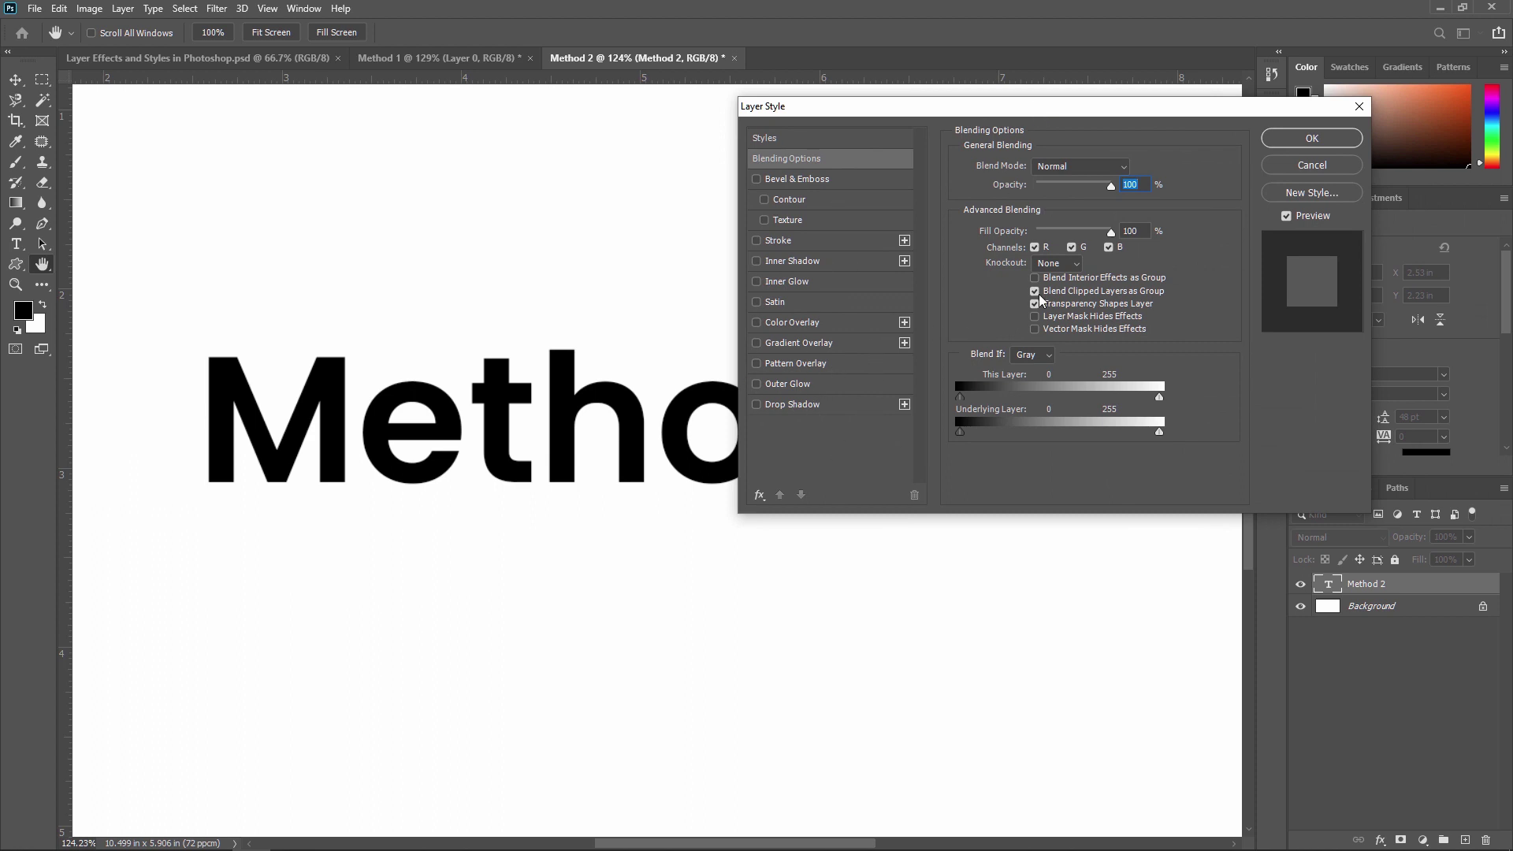
click(1312, 164)
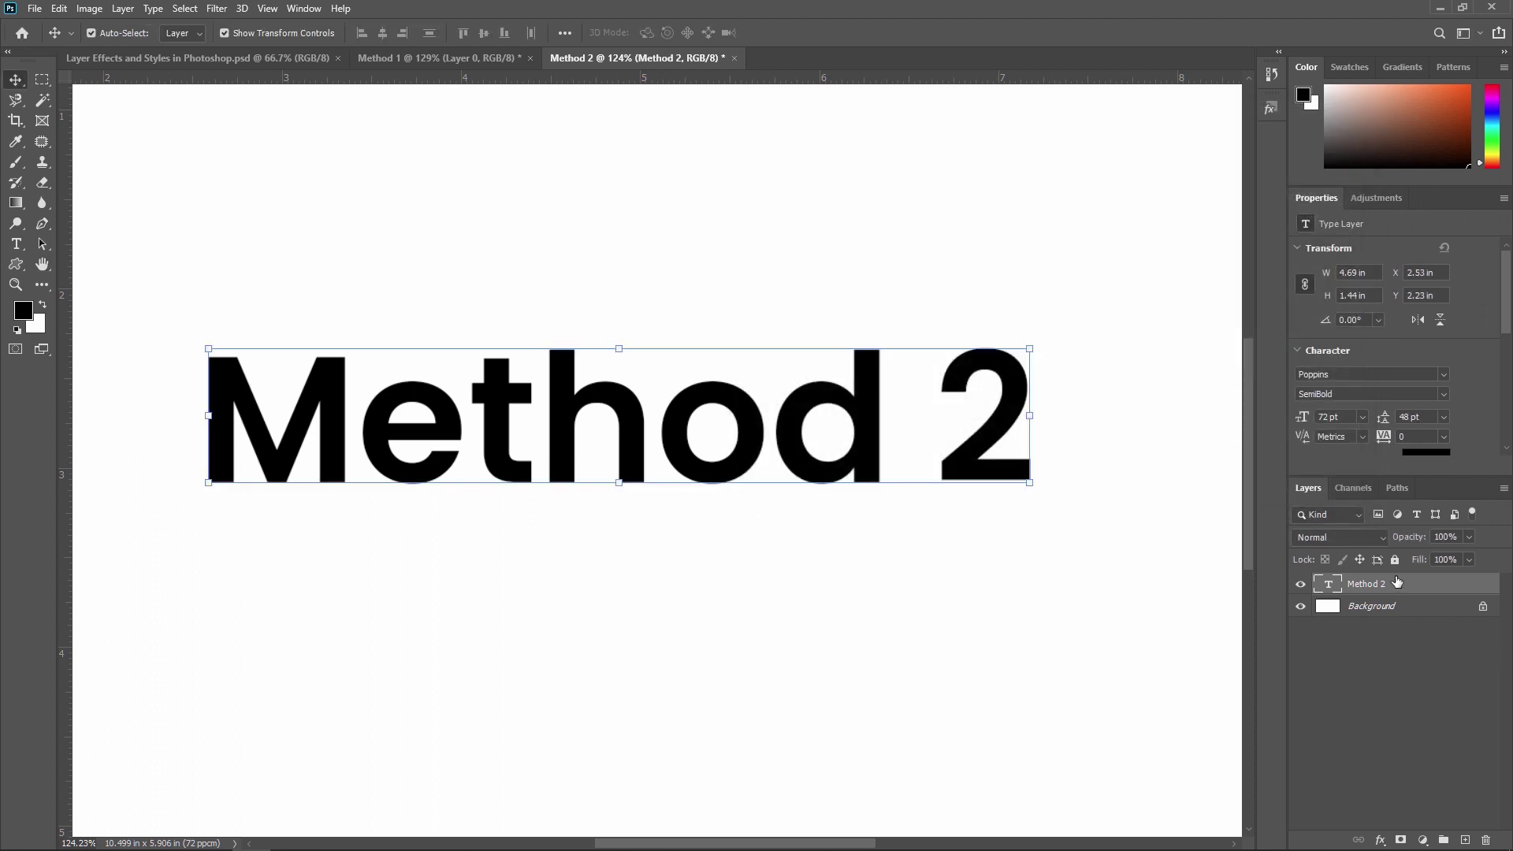
right_click(1406, 585)
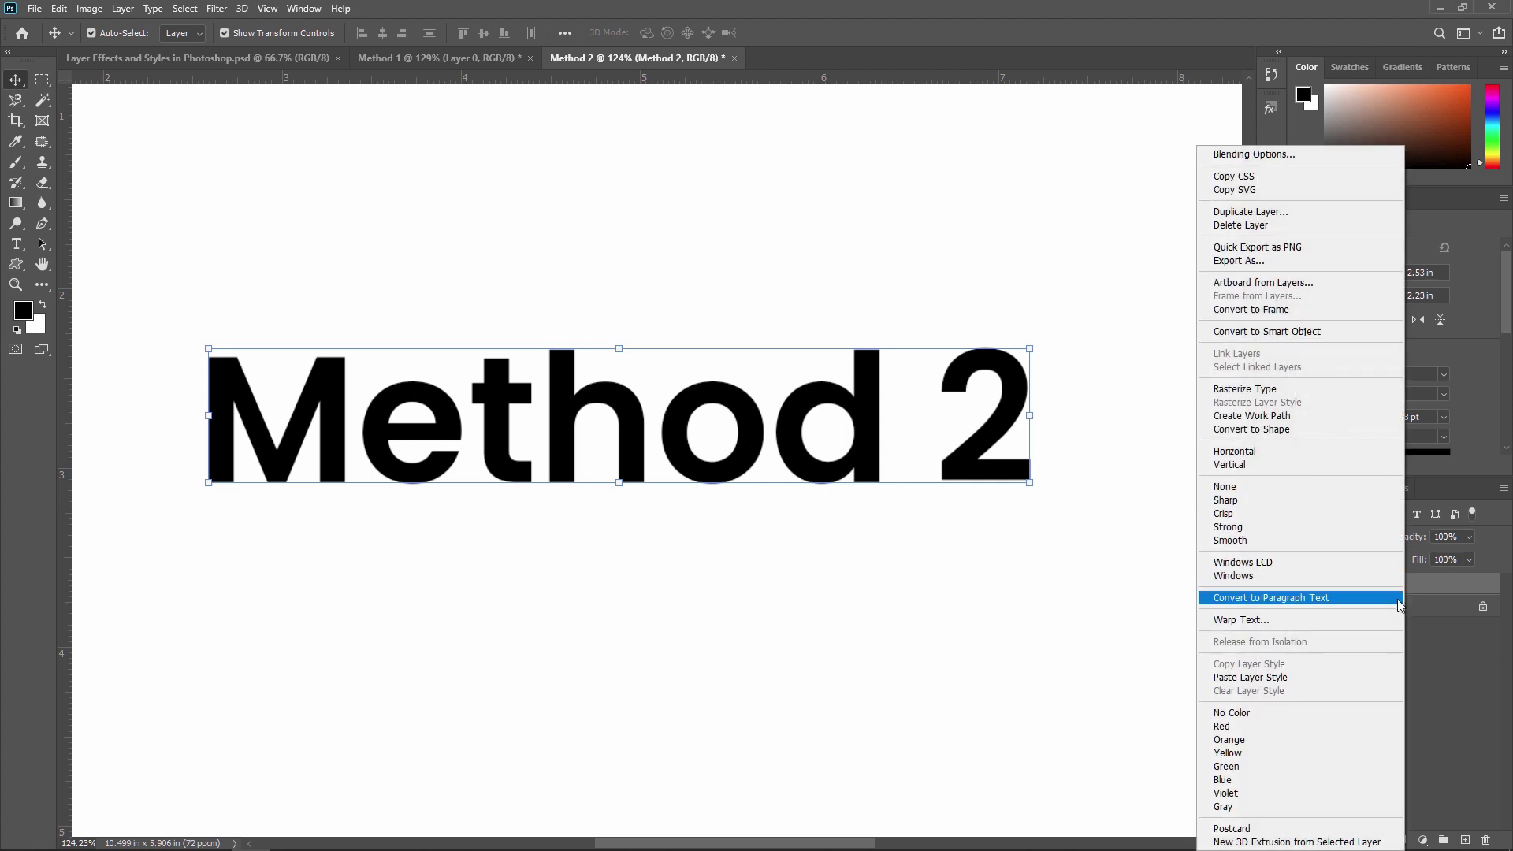
key(Escape)
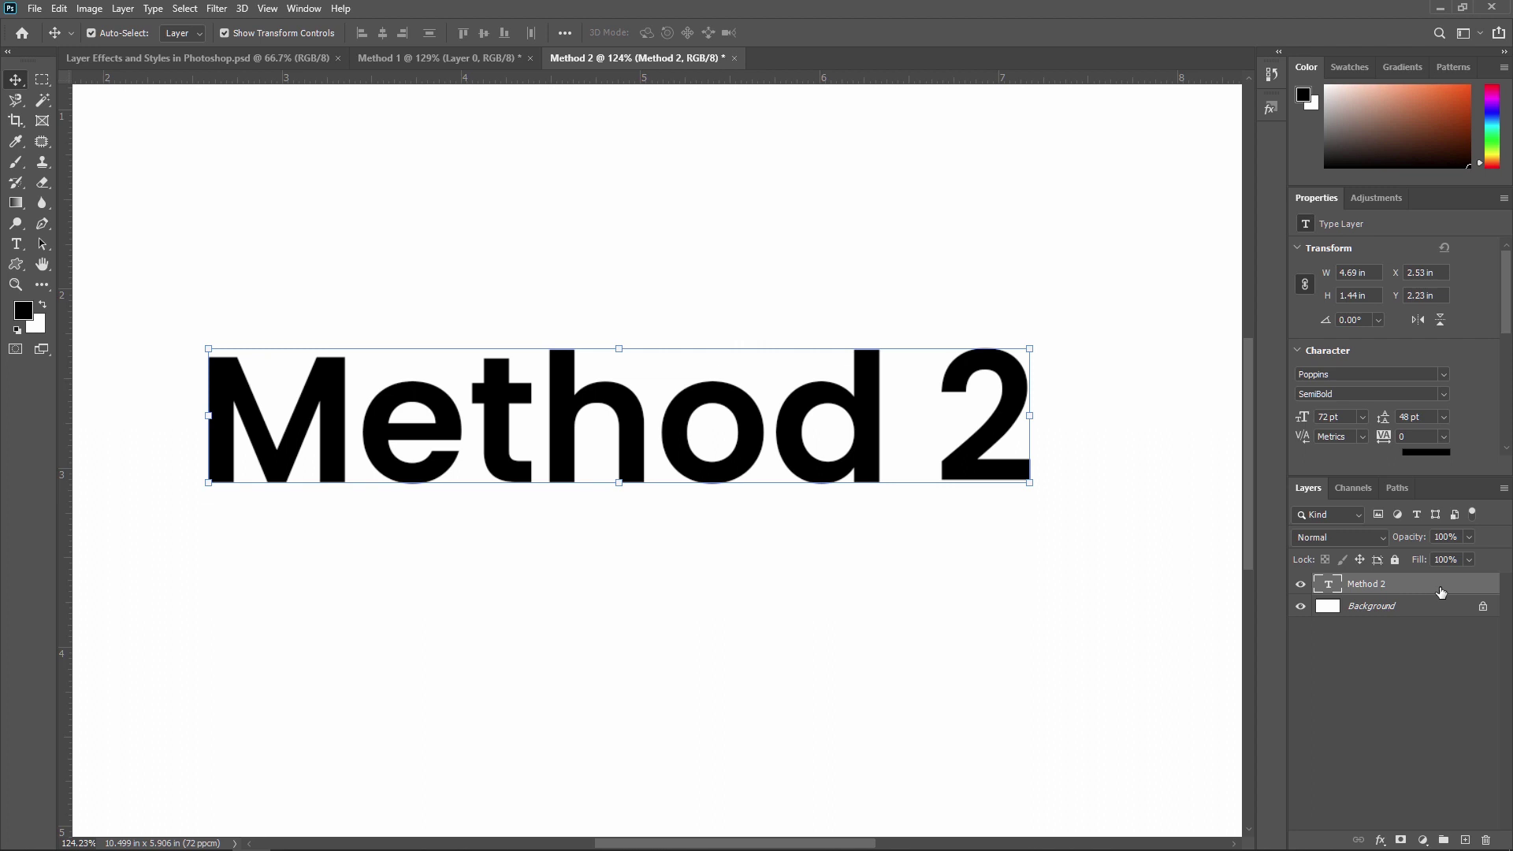
Reselect the "Method 2" text layer and open its Layer Style settings directly from the layer
double_click(1369, 587)
click(1390, 662)
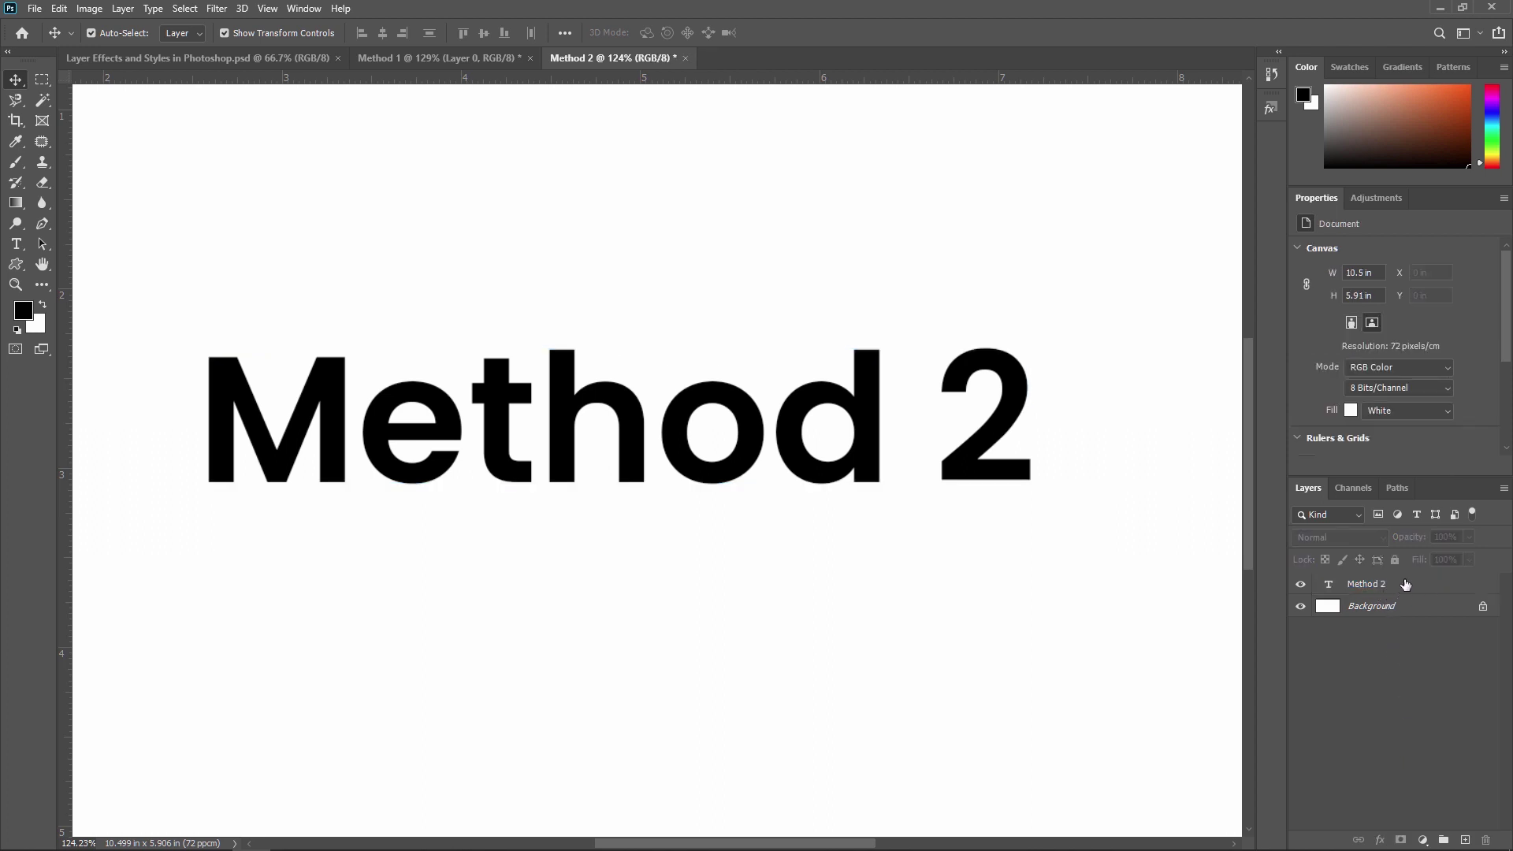
click(1441, 589)
double_click(1440, 590)
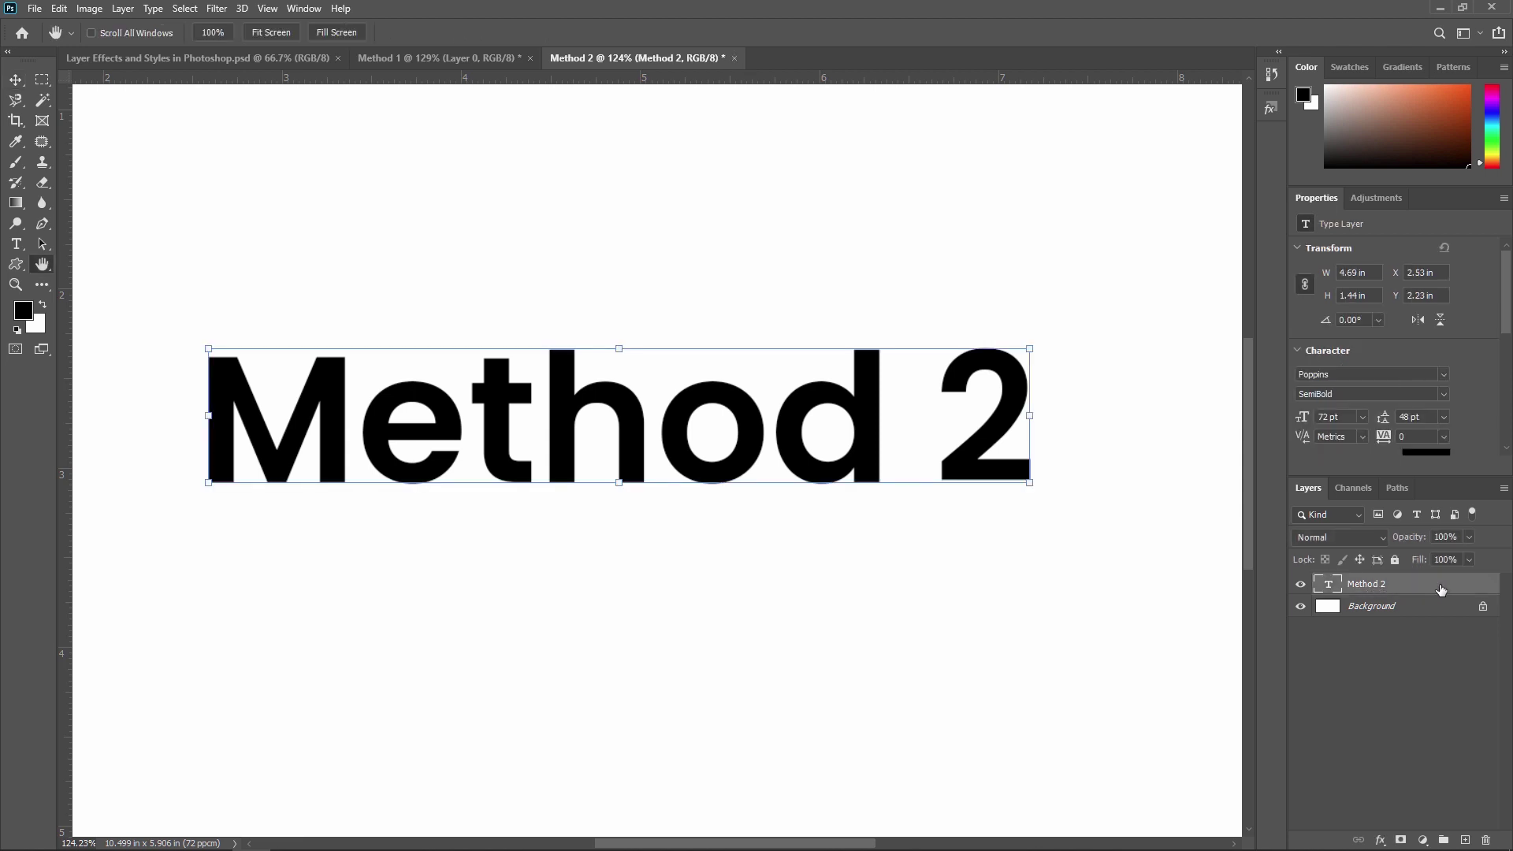
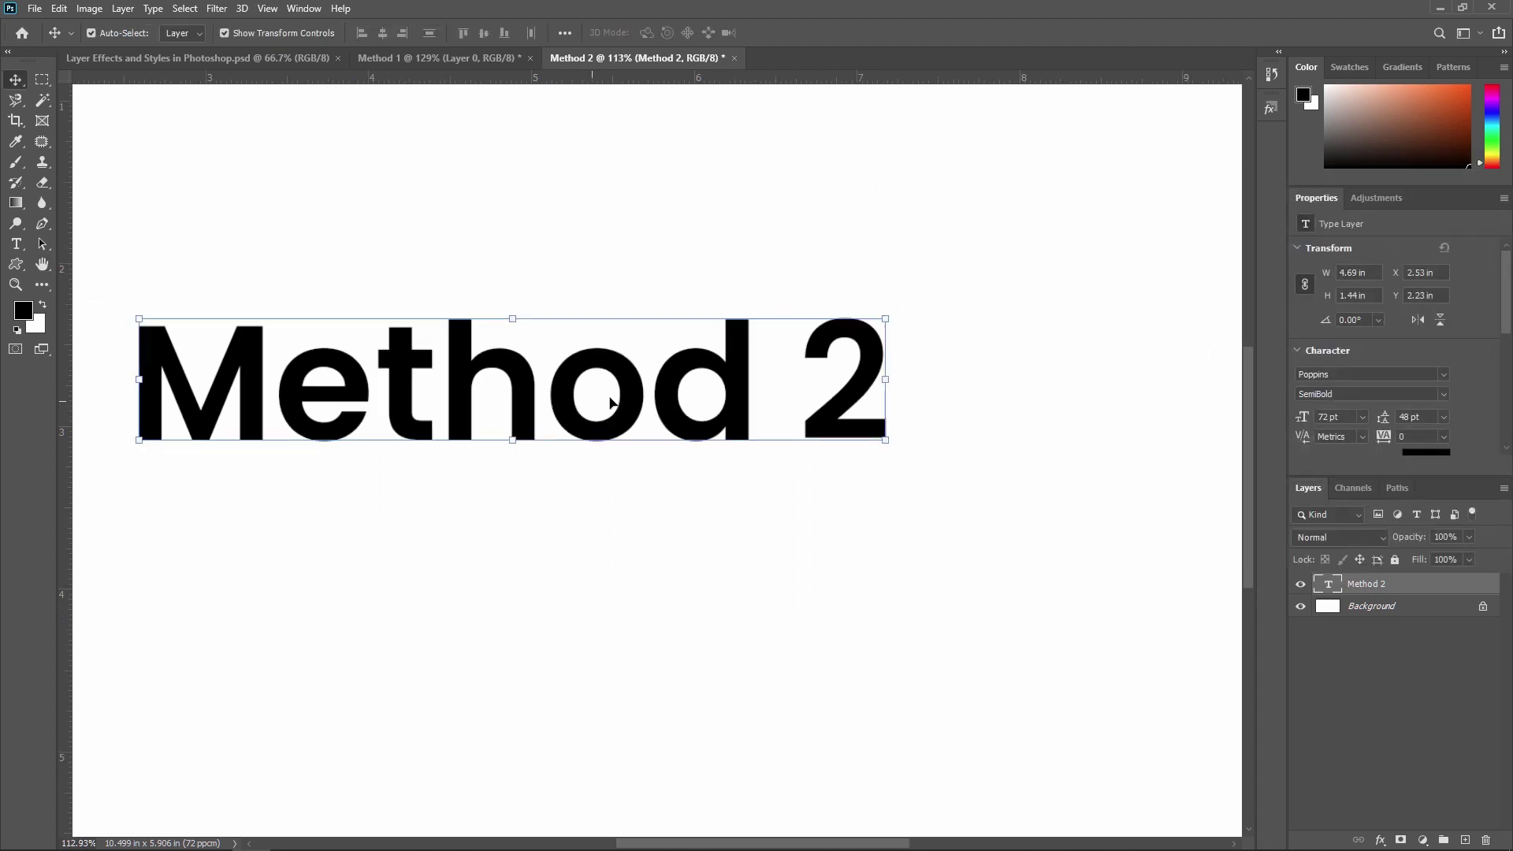
Open the Layer Style settings for the "Method 2" text layer and toggle their preview, leaving it on
drag(619, 386, 562, 409)
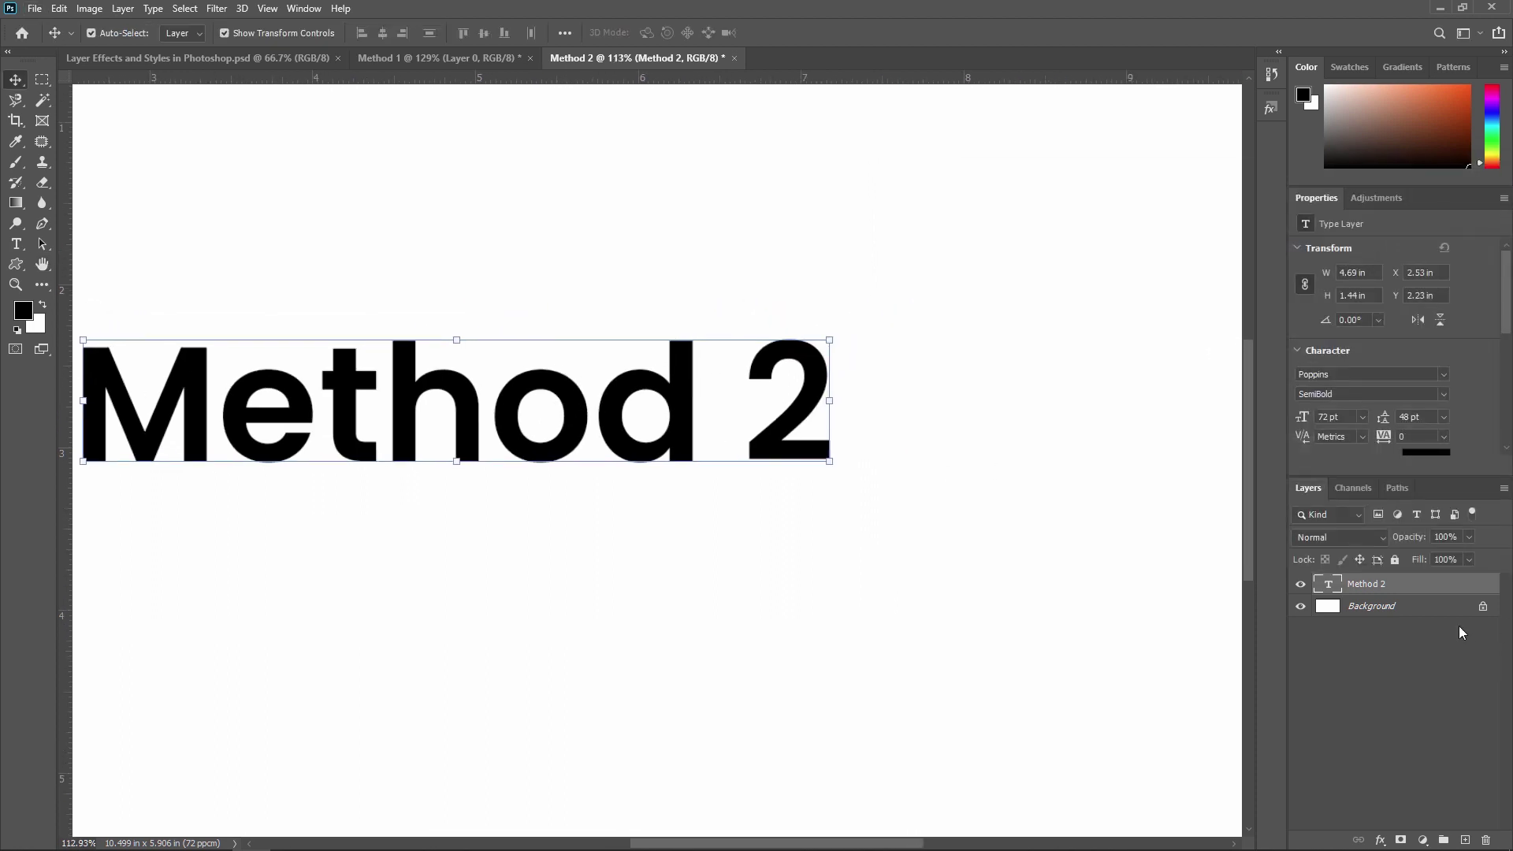
key(ctrl+h)
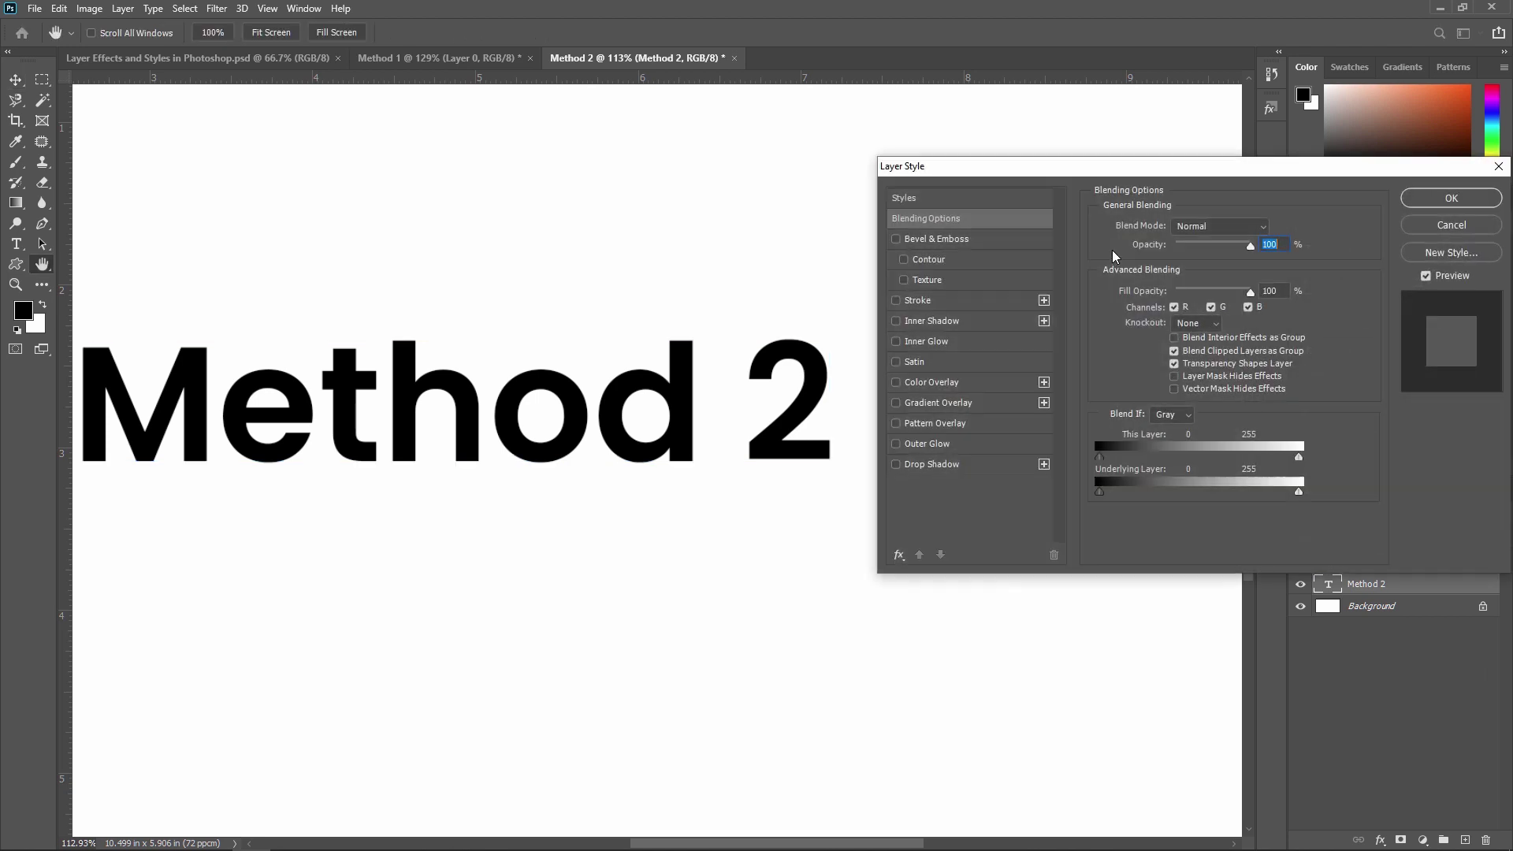
drag(1211, 172, 1190, 181)
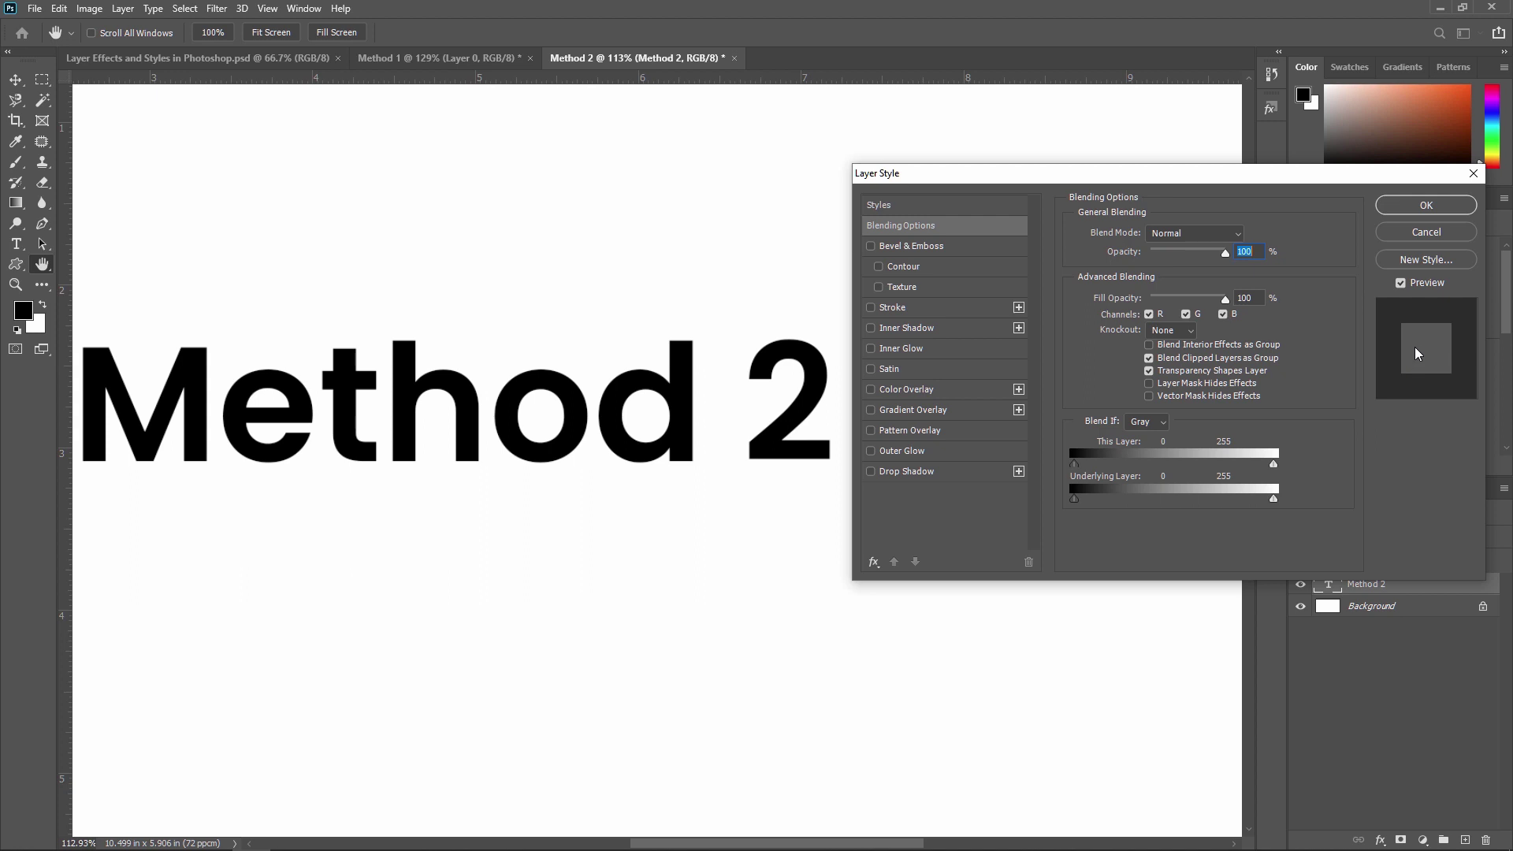
click(1404, 288)
click(1404, 288)
click(1404, 286)
click(1402, 284)
Enable Bevel & Emboss and Drop Shadow on the text, and compare the look with the preview off and on
click(872, 248)
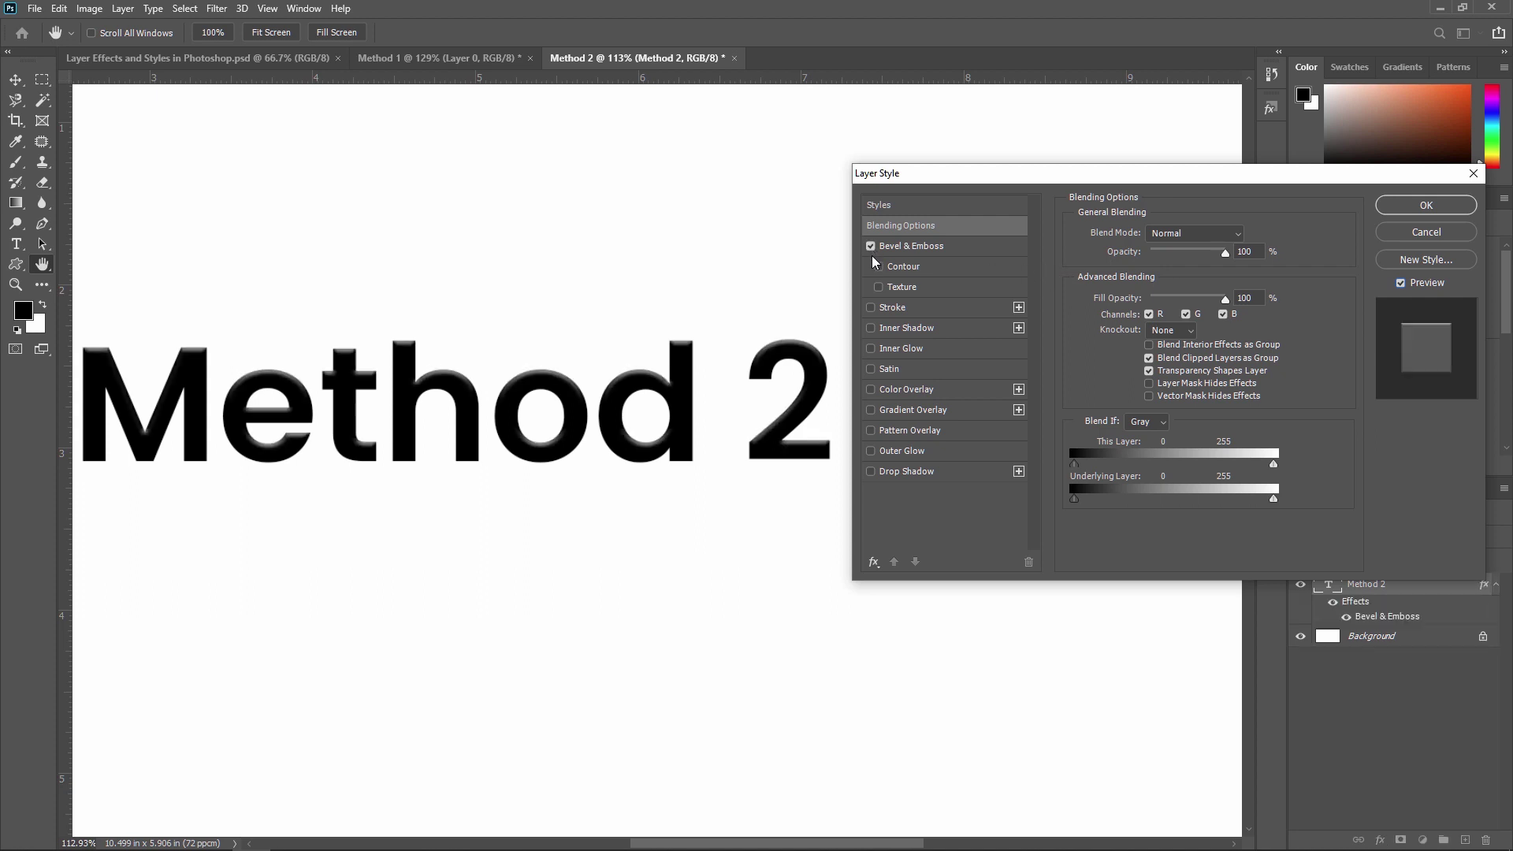
click(871, 472)
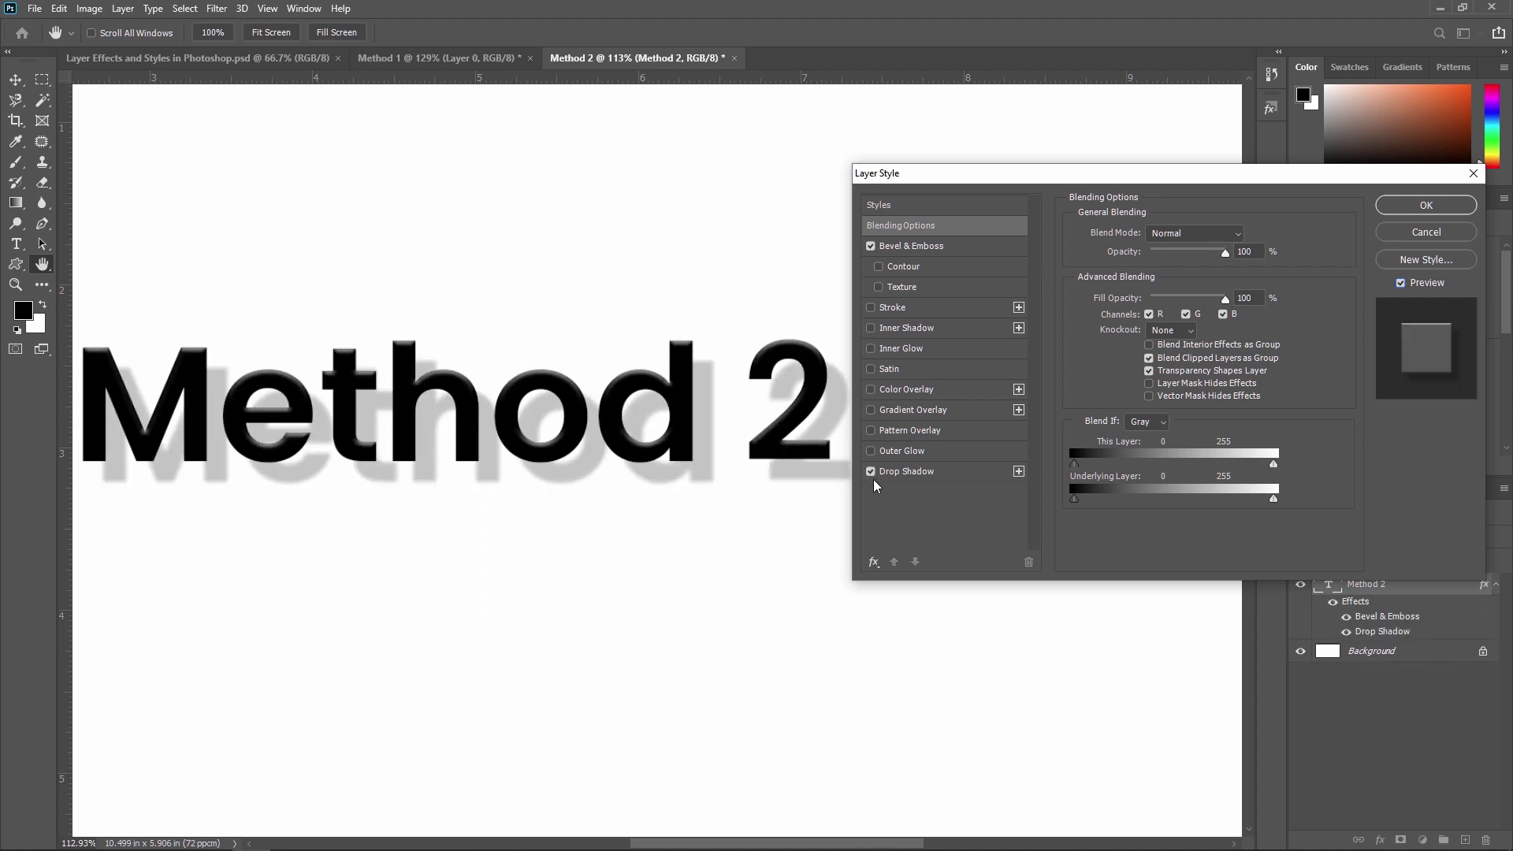
click(1402, 287)
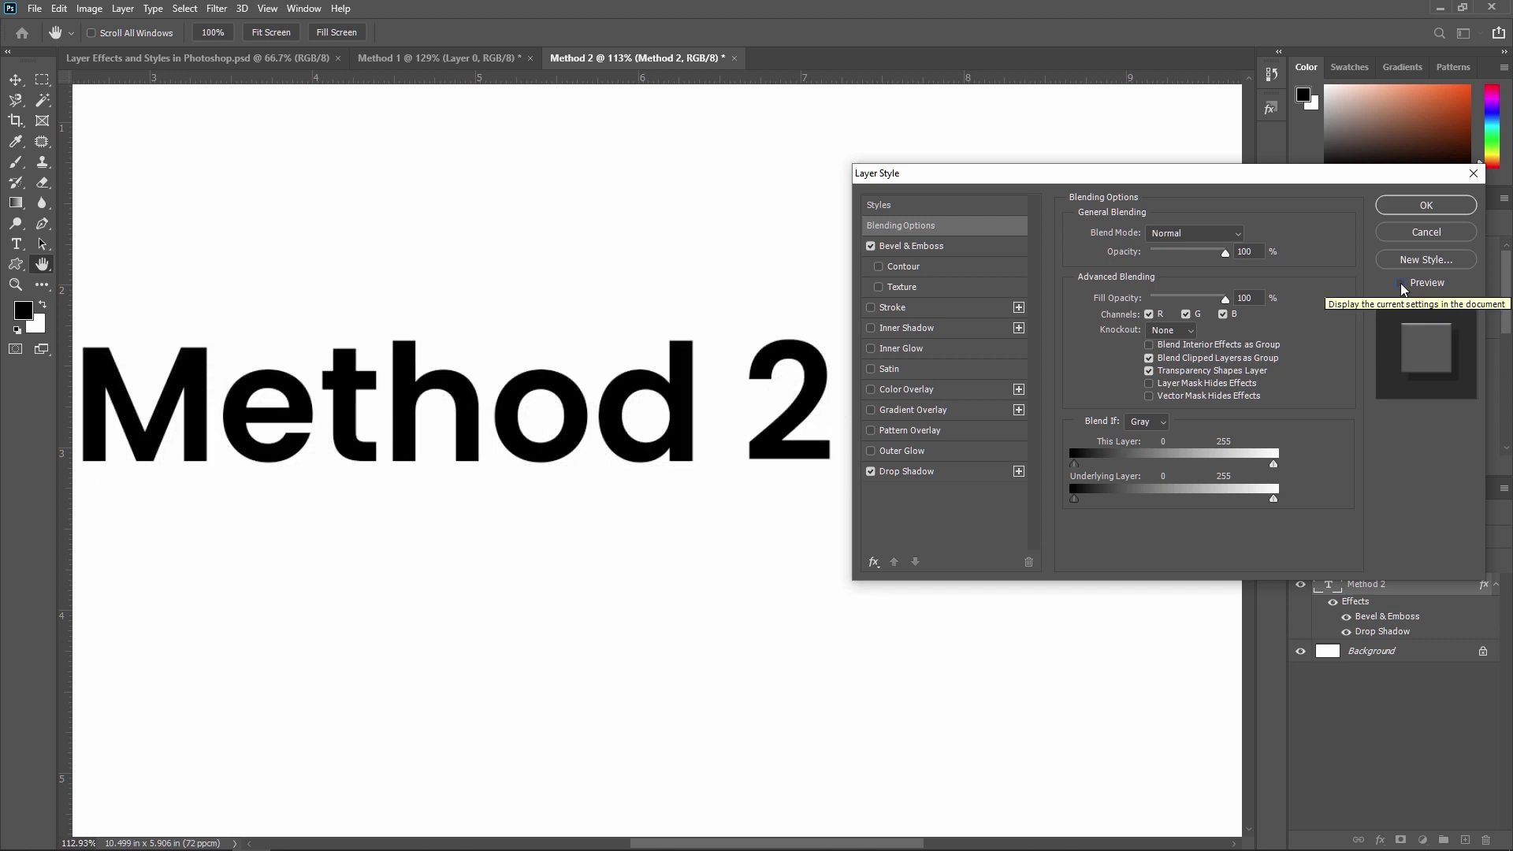
click(1402, 285)
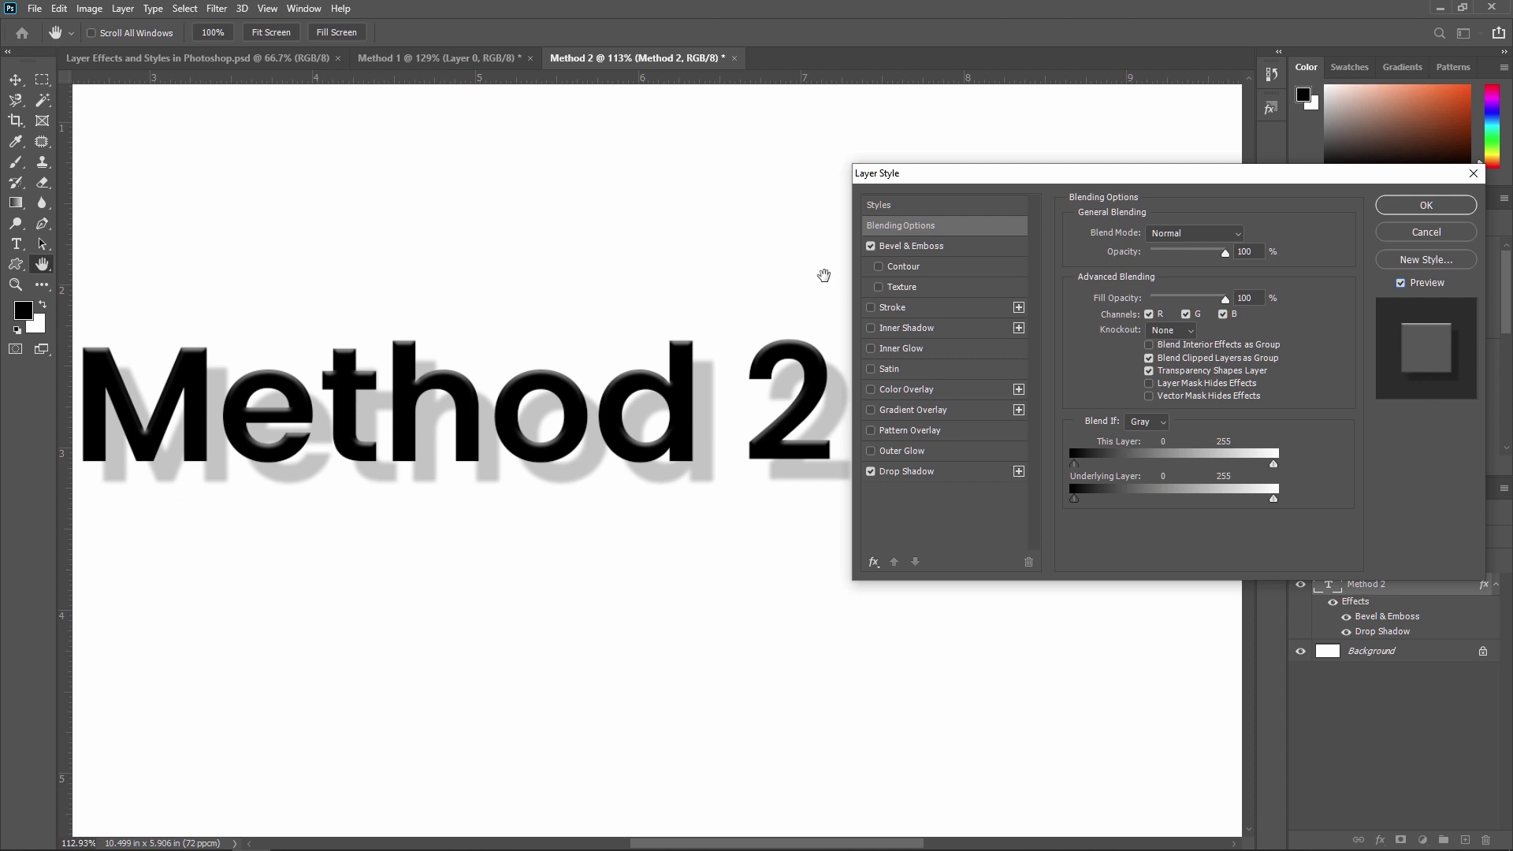
Toggle Bevel & Emboss and Drop Shadow in turn to compare them, leaving only Bevel & Emboss enabled
click(871, 246)
click(871, 247)
click(871, 246)
click(871, 247)
click(871, 472)
click(871, 472)
click(871, 472)
click(871, 472)
click(871, 472)
Set the Bevel & Emboss style to Outer Bevel with depth 1000%, size 8 px and soften 2 px
click(929, 254)
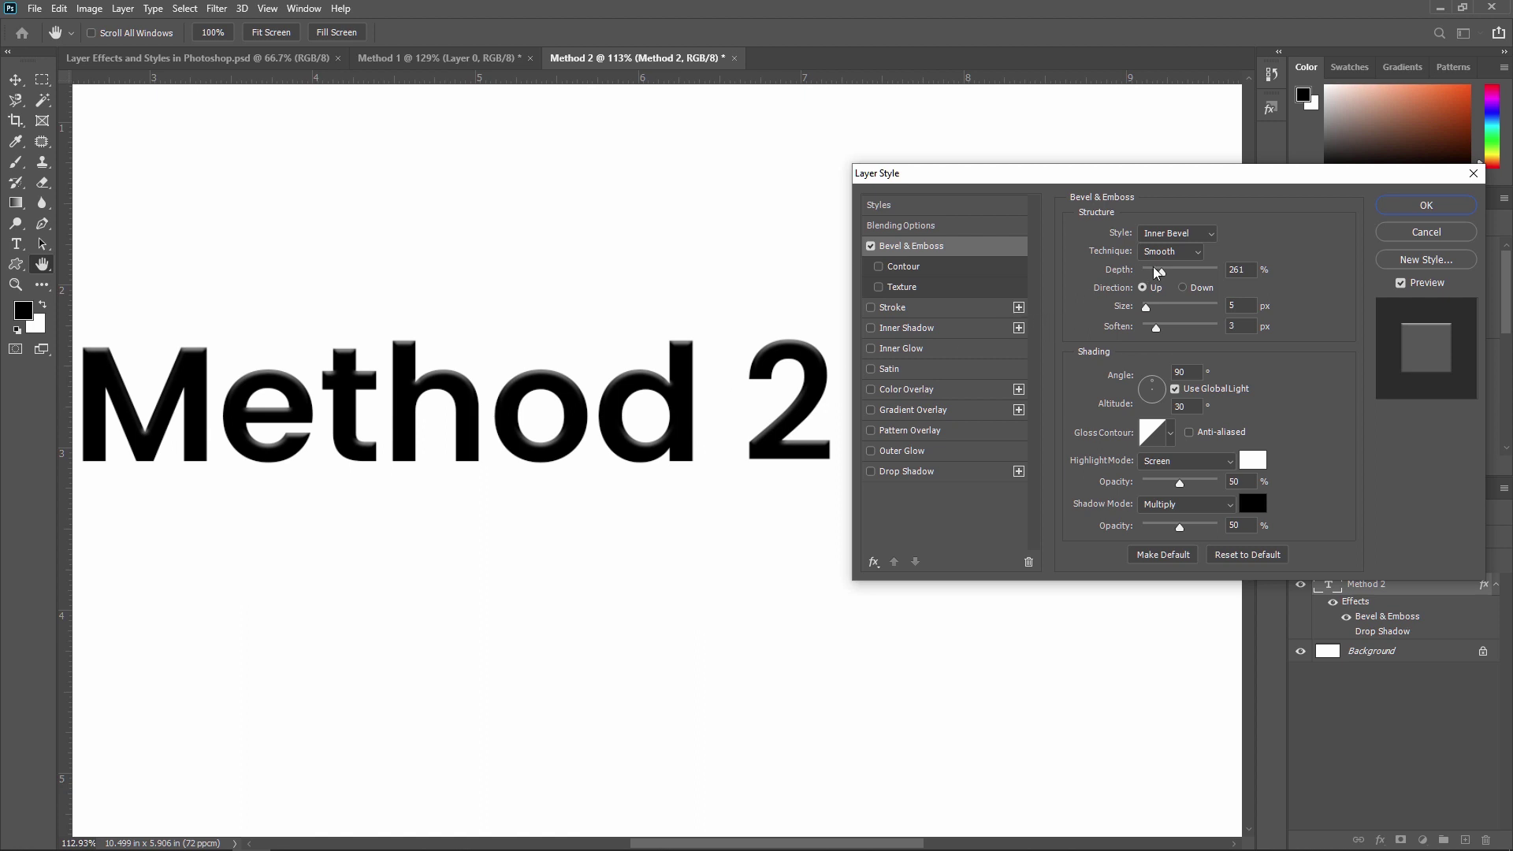
click(1171, 236)
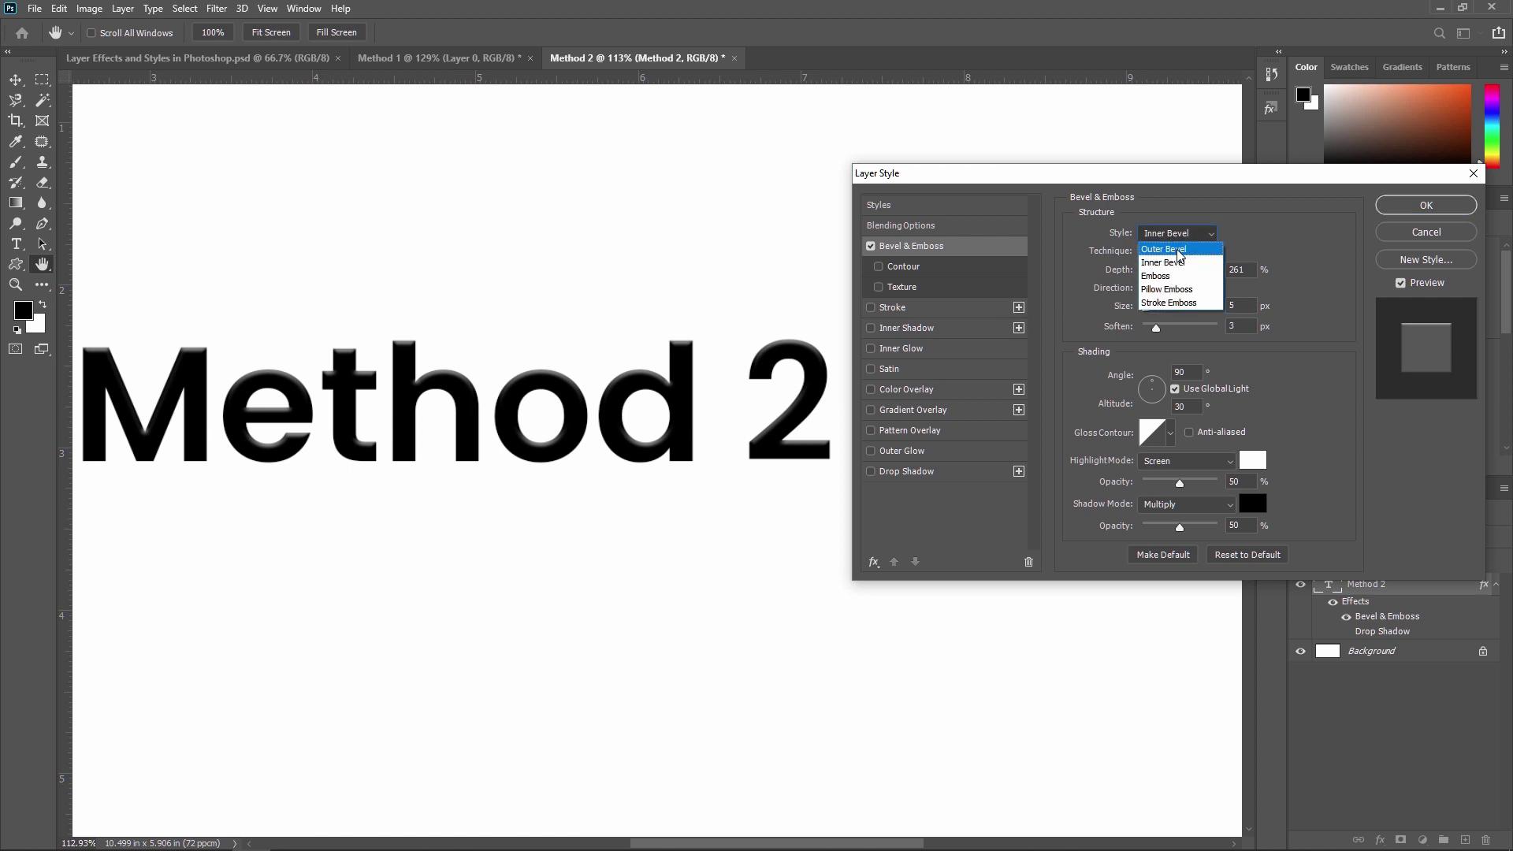
click(1178, 252)
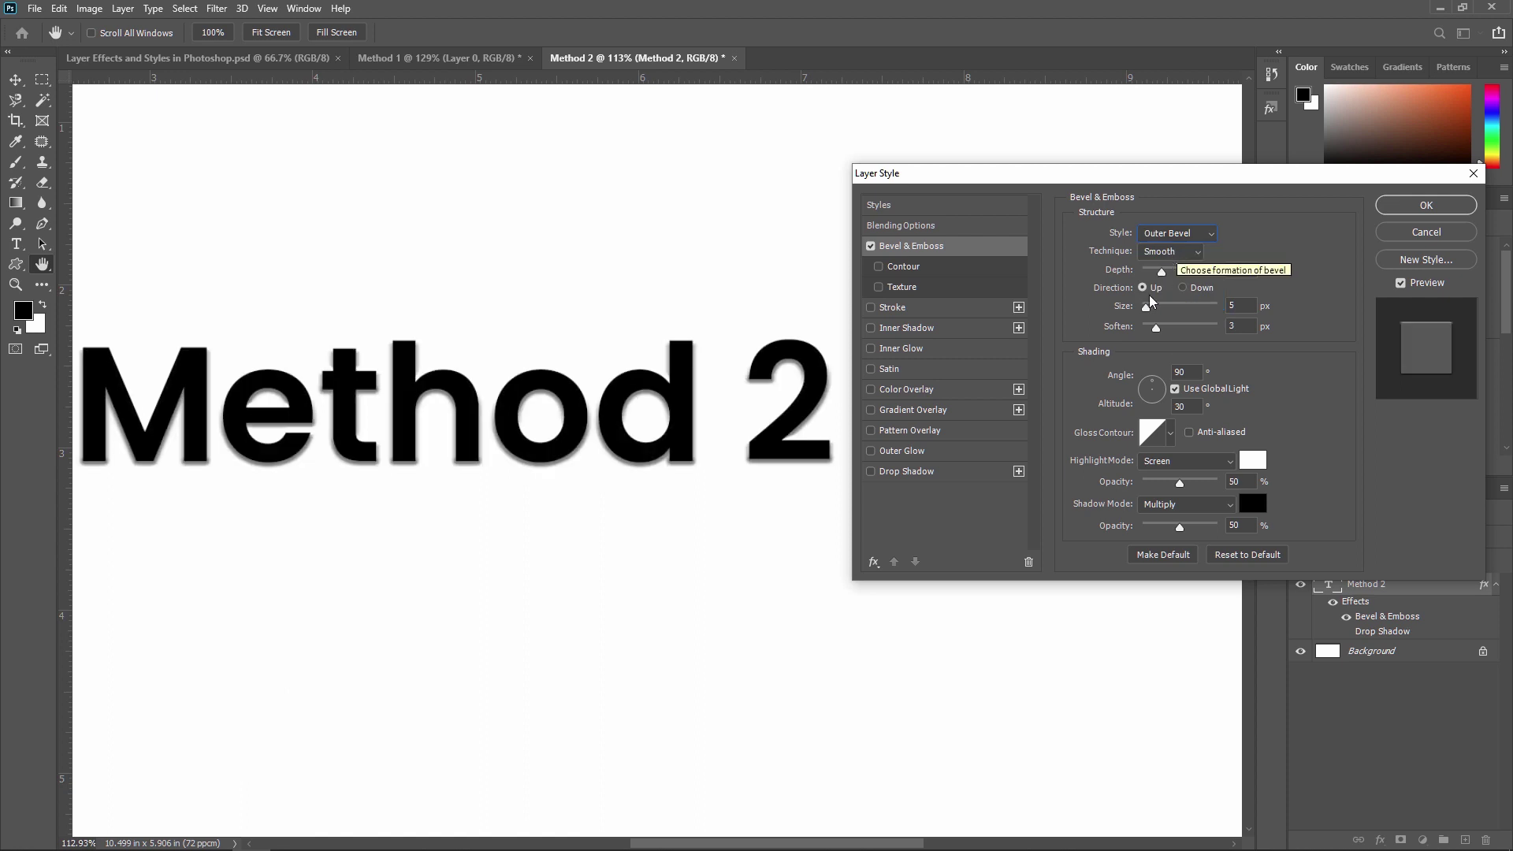
drag(1161, 273, 1285, 285)
mouse_move(1144, 308)
mouse_down()
mouse_move(1157, 334)
mouse_move(1191, 334)
mouse_move(1146, 335)
mouse_move(1195, 338)
mouse_move(1152, 336)
mouse_up()
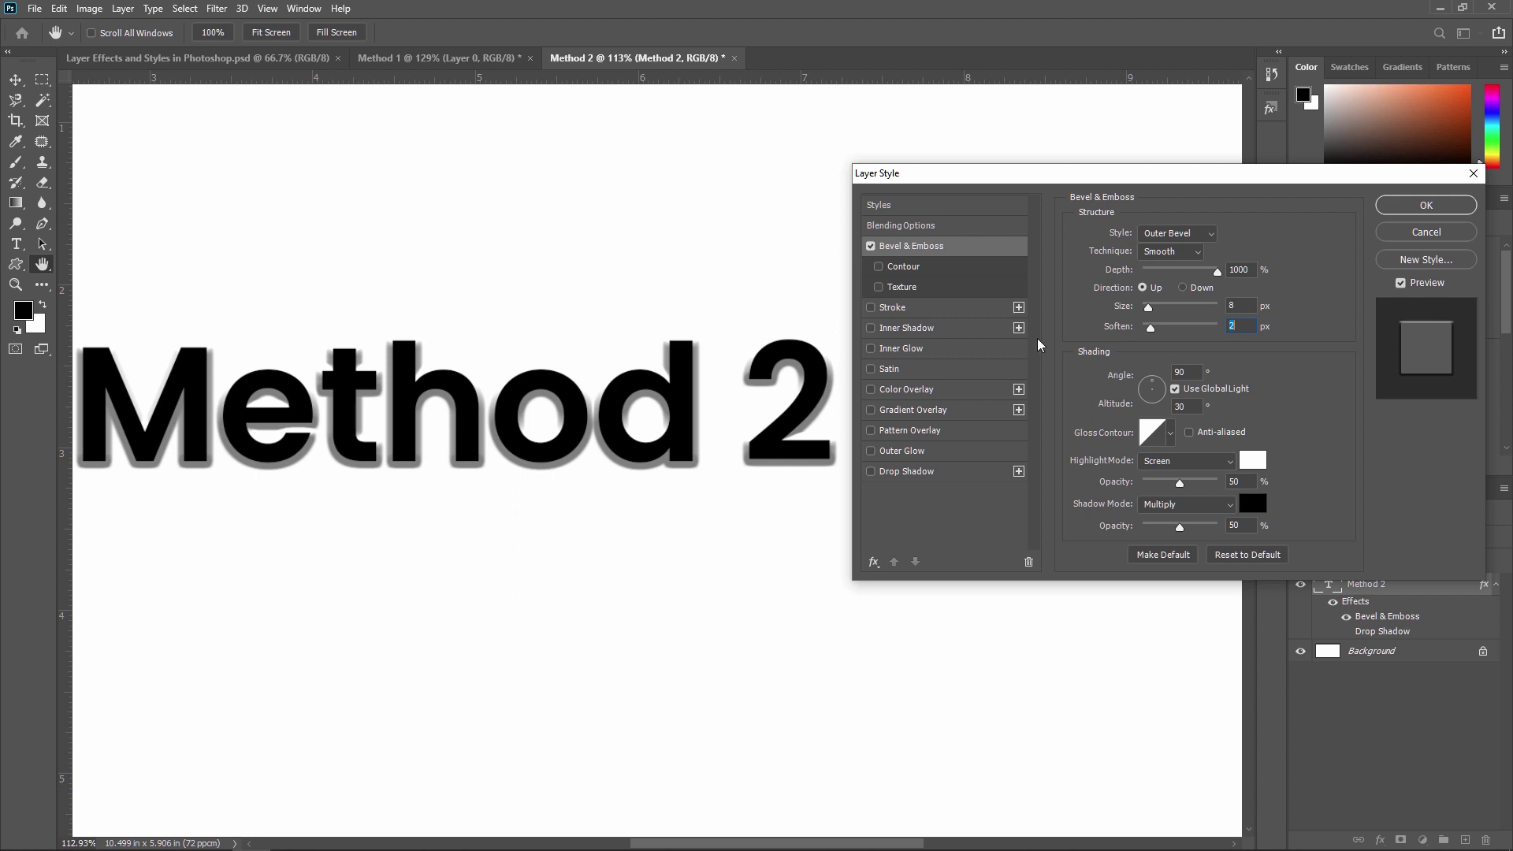
Replace the text's Bevel & Emboss effect with a bright green 3 px outside stroke
click(928, 309)
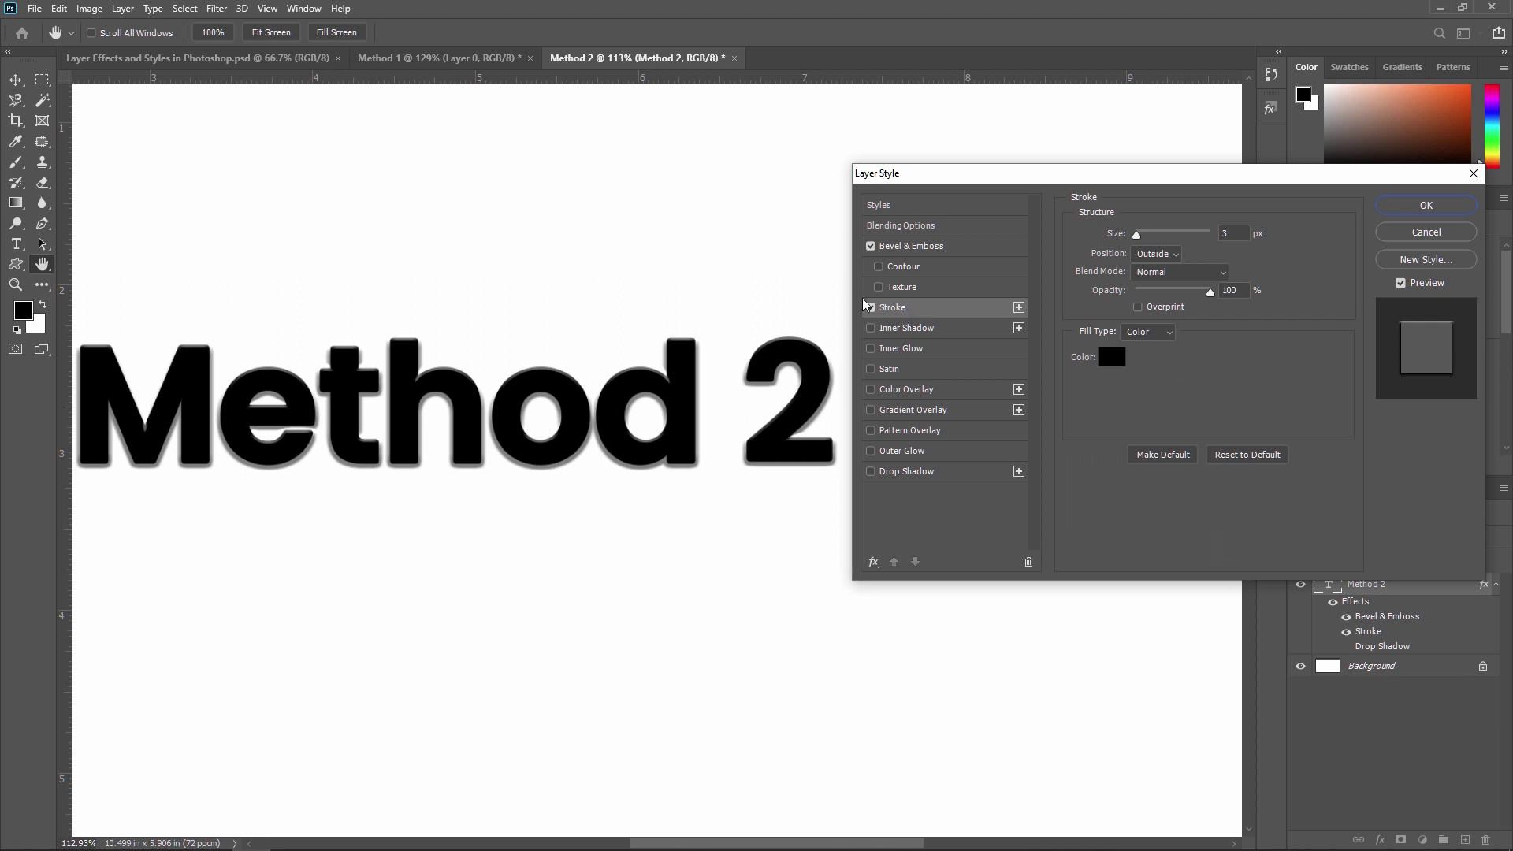
click(871, 247)
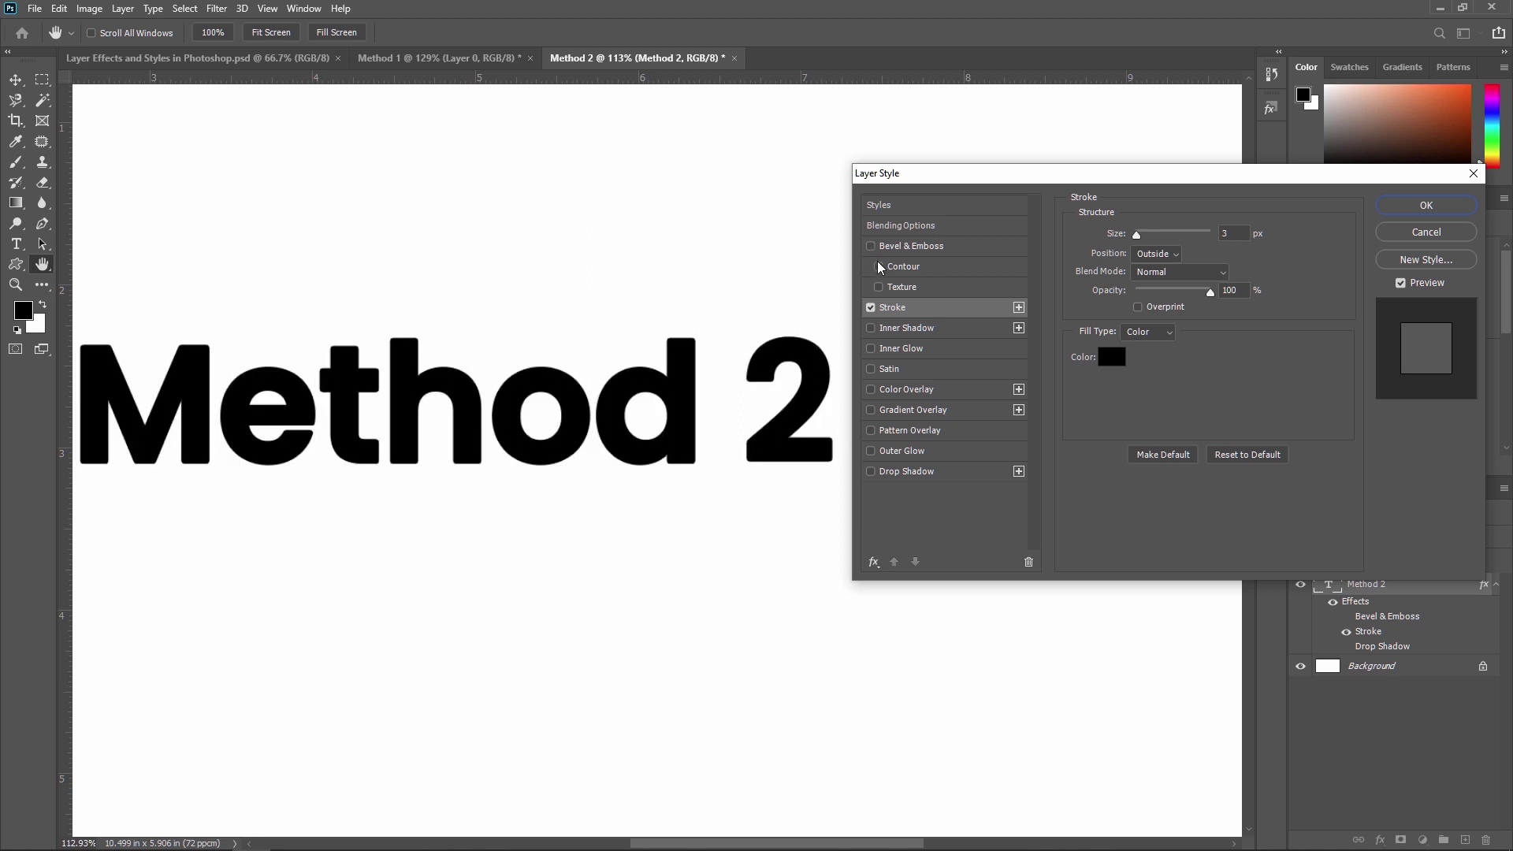
click(1112, 357)
click(1274, 566)
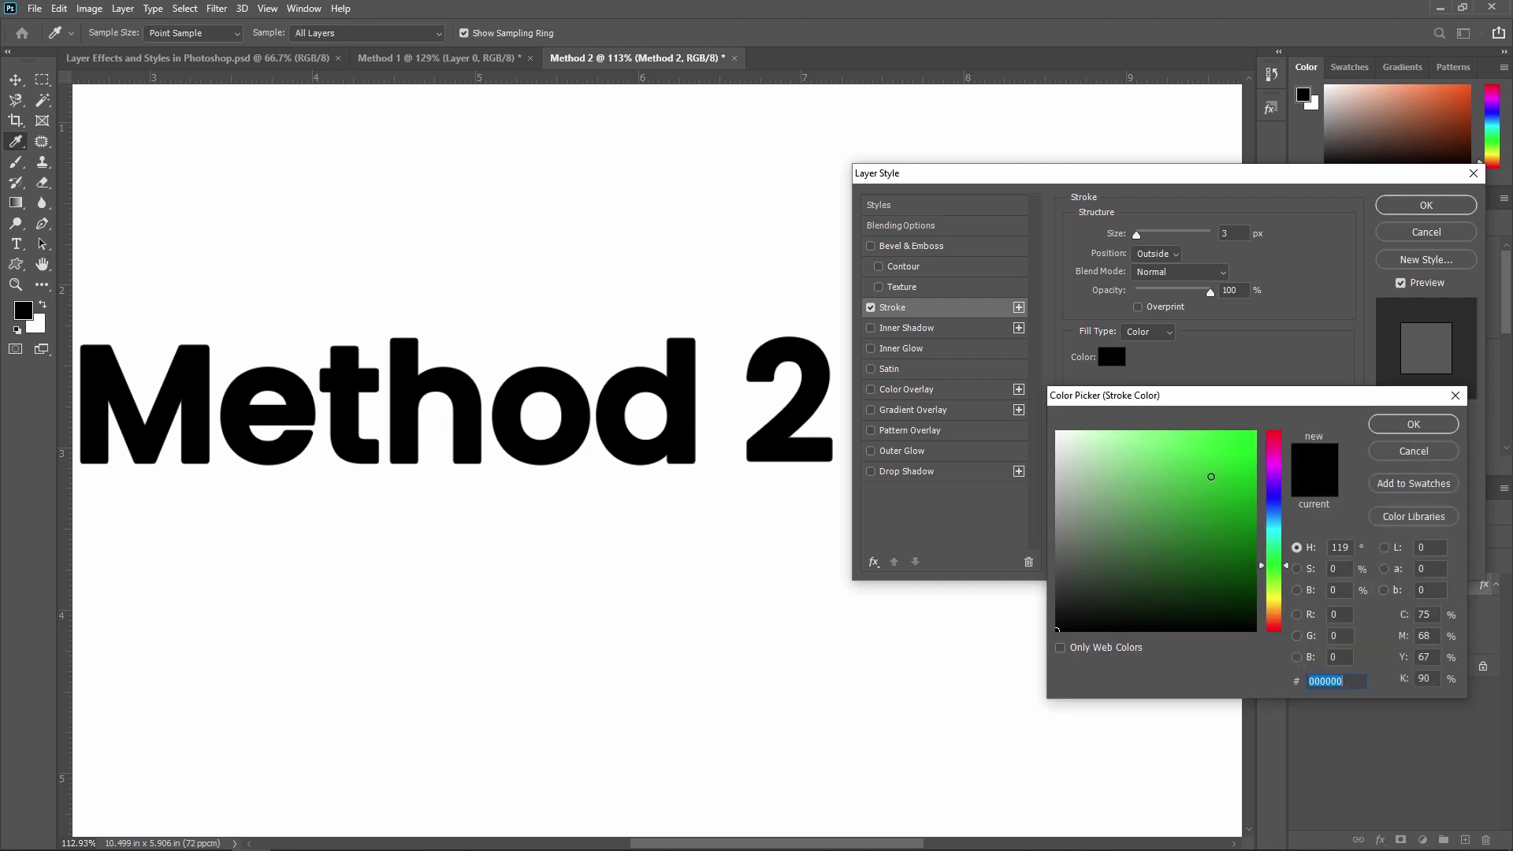
drag(1212, 484, 1261, 430)
click(1414, 424)
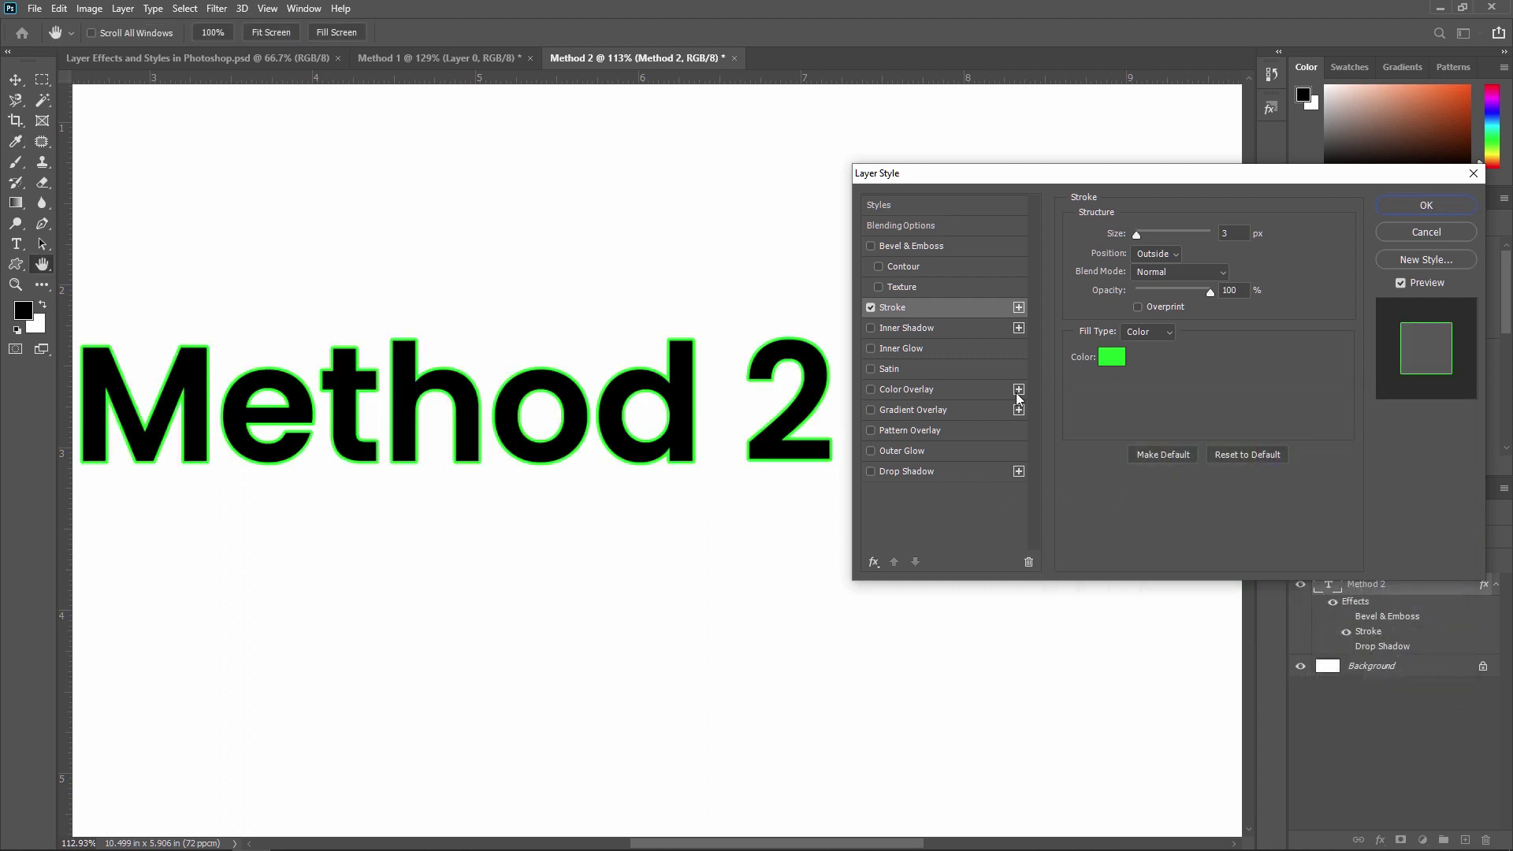
Change the text's stroke to a darker green and increase its size to 7 px
click(1112, 357)
click(1227, 538)
drag(1227, 538, 1226, 538)
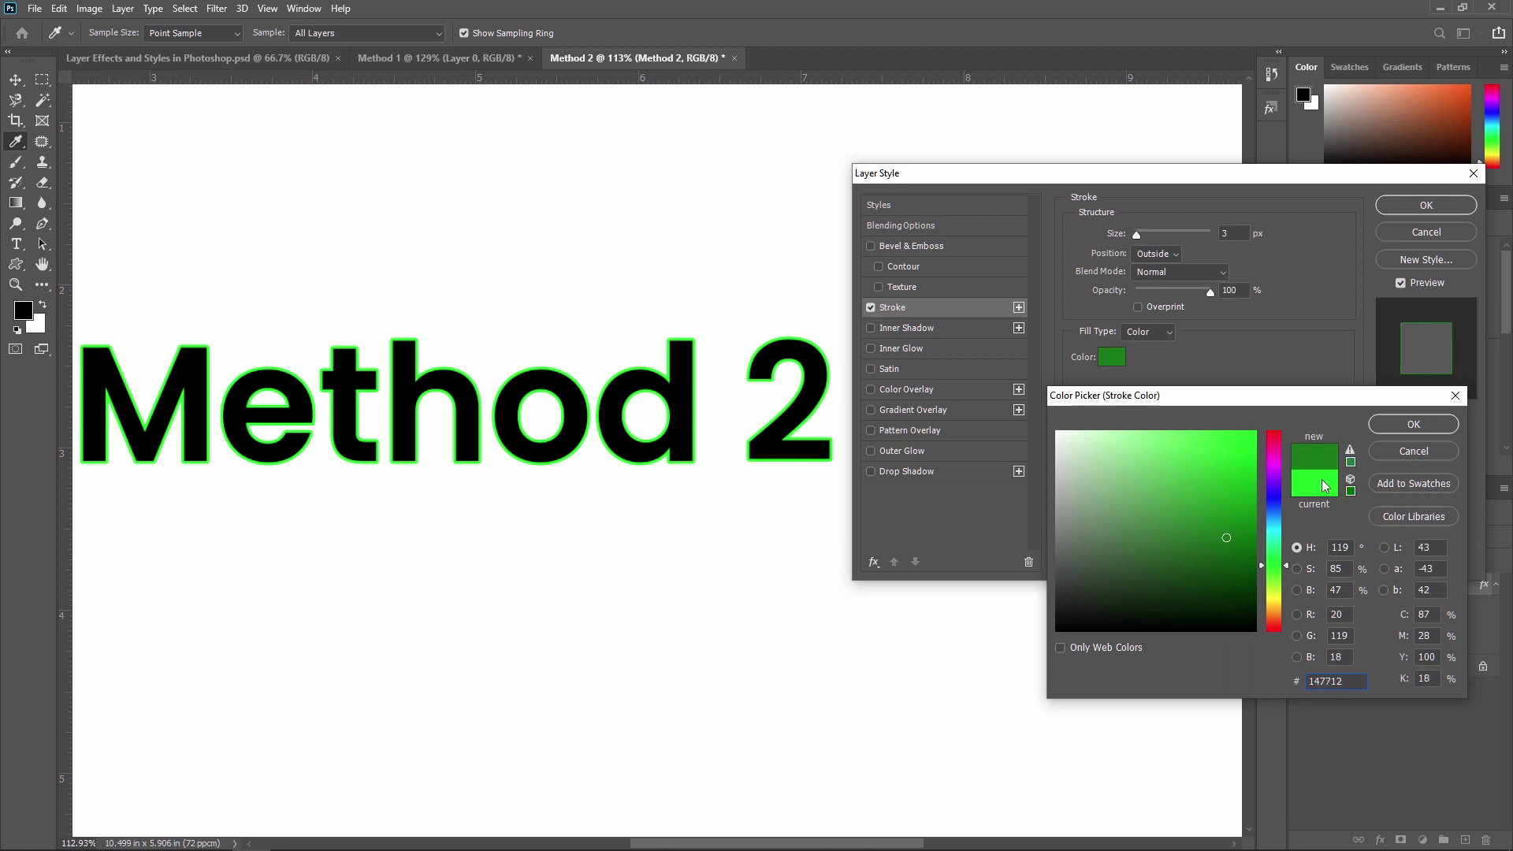
click(1406, 430)
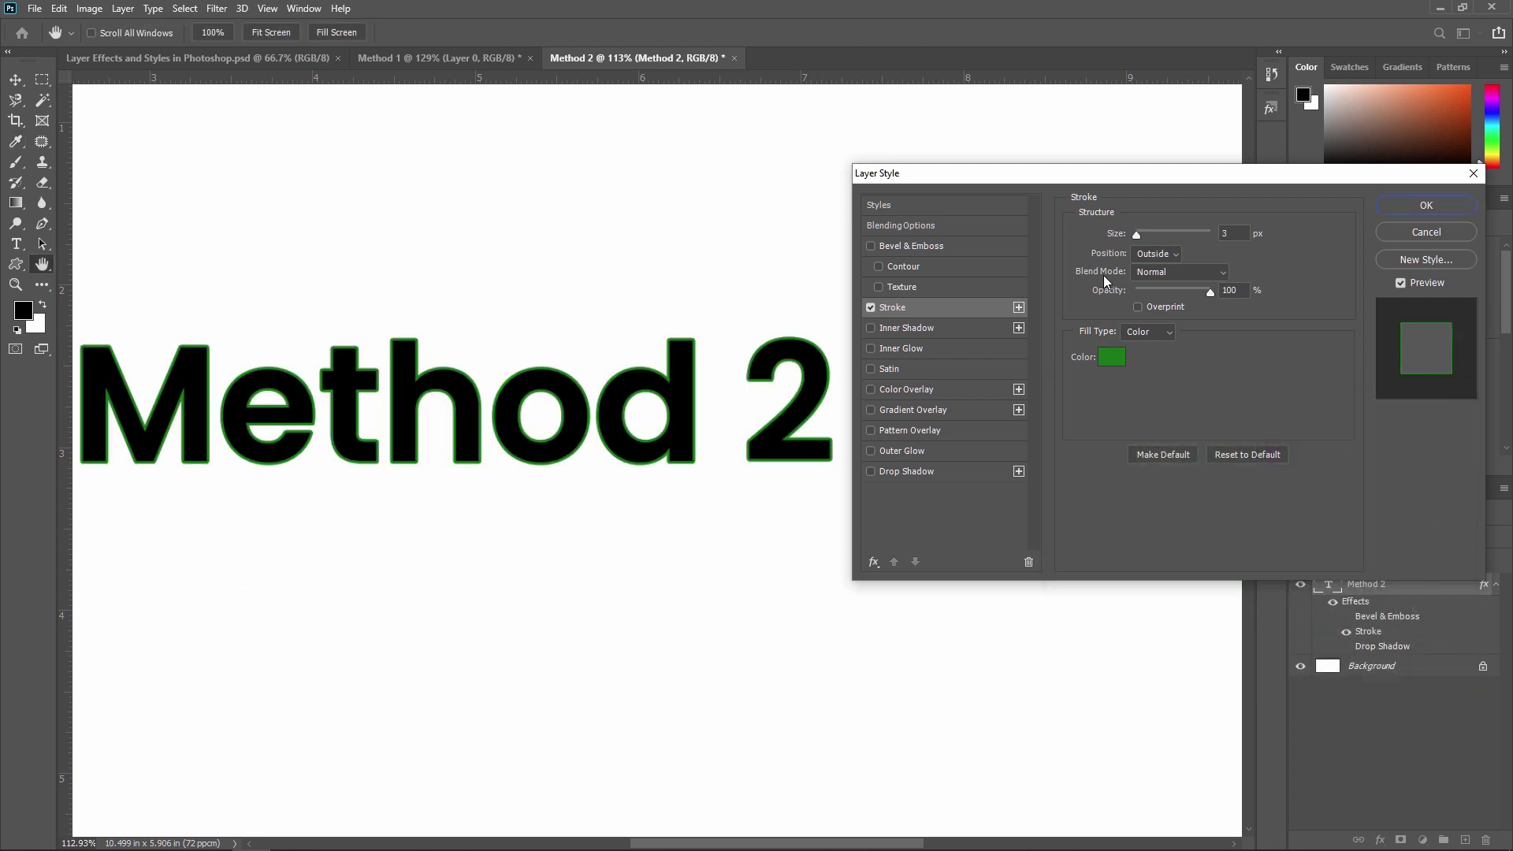
mouse_move(1139, 235)
mouse_down()
mouse_move(1156, 237)
mouse_move(1141, 237)
mouse_up()
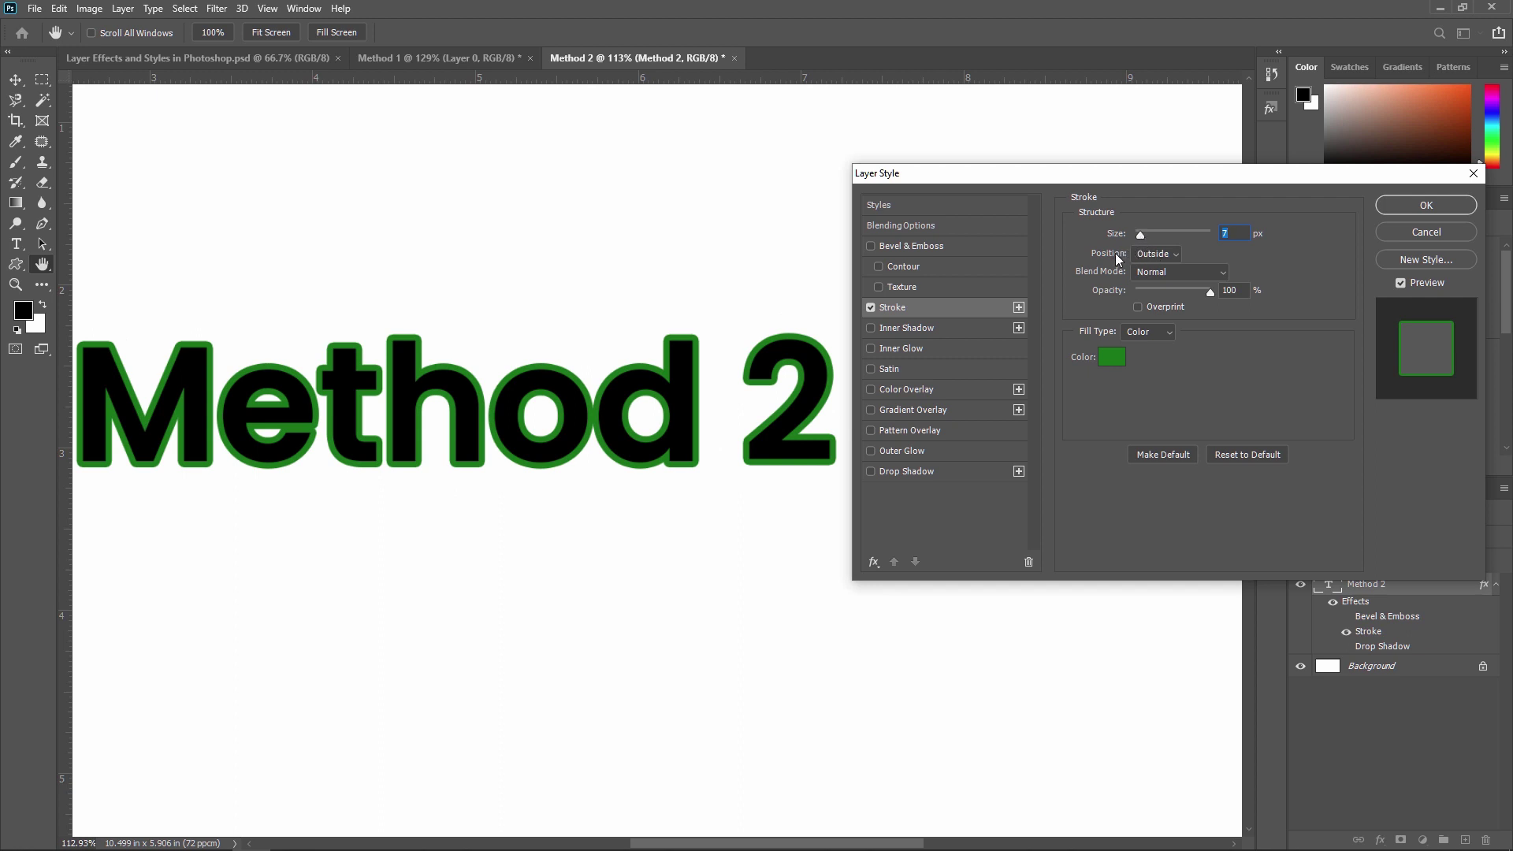
Try the Inside and Center positions for the 7 px stroke and return it to Outside
click(1155, 254)
click(1160, 282)
click(1155, 254)
click(1159, 297)
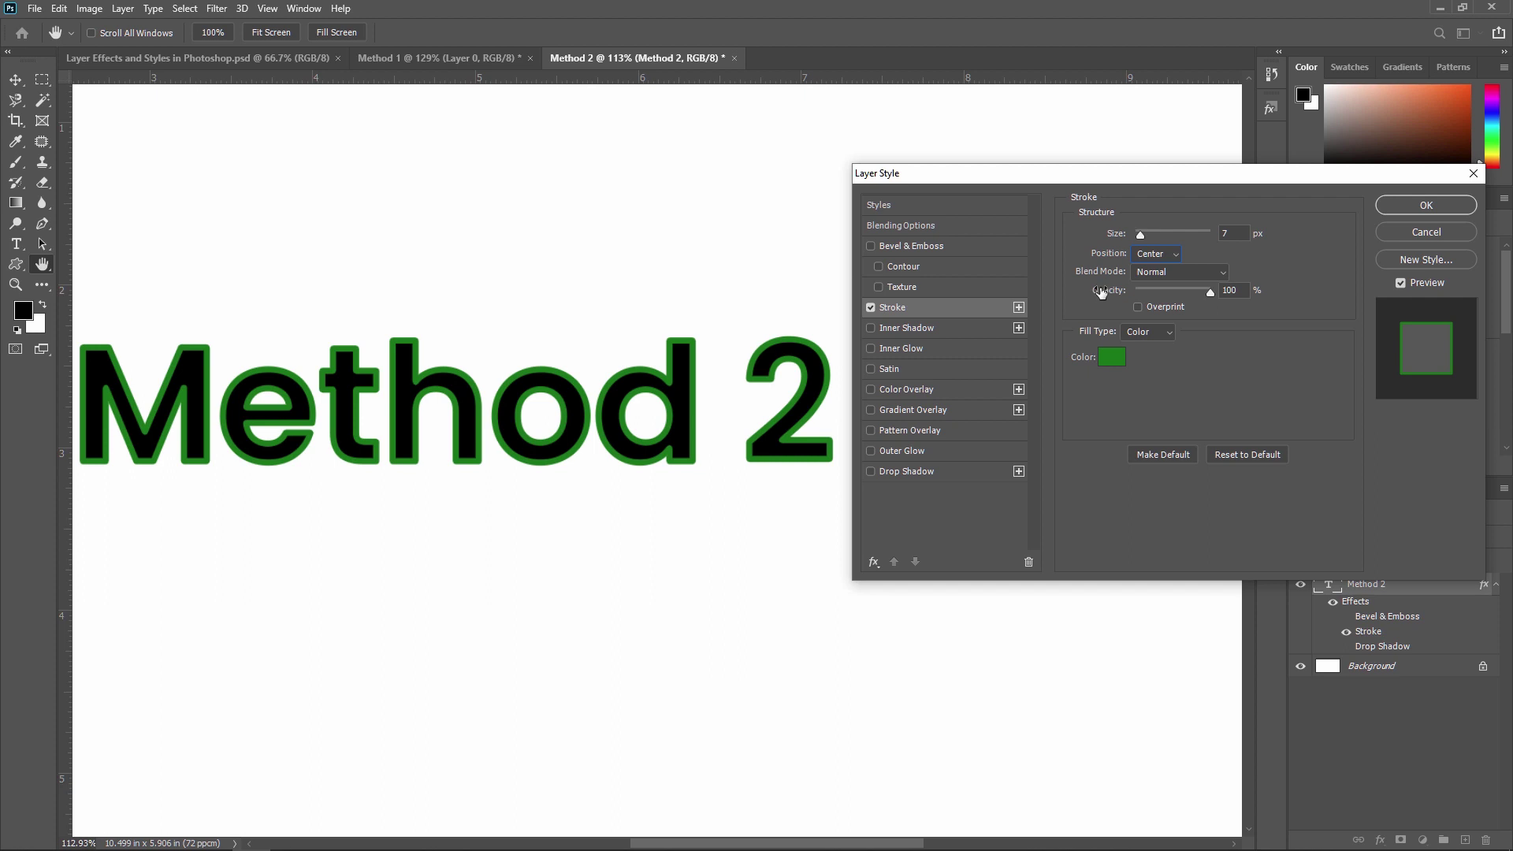
click(1165, 258)
click(1162, 268)
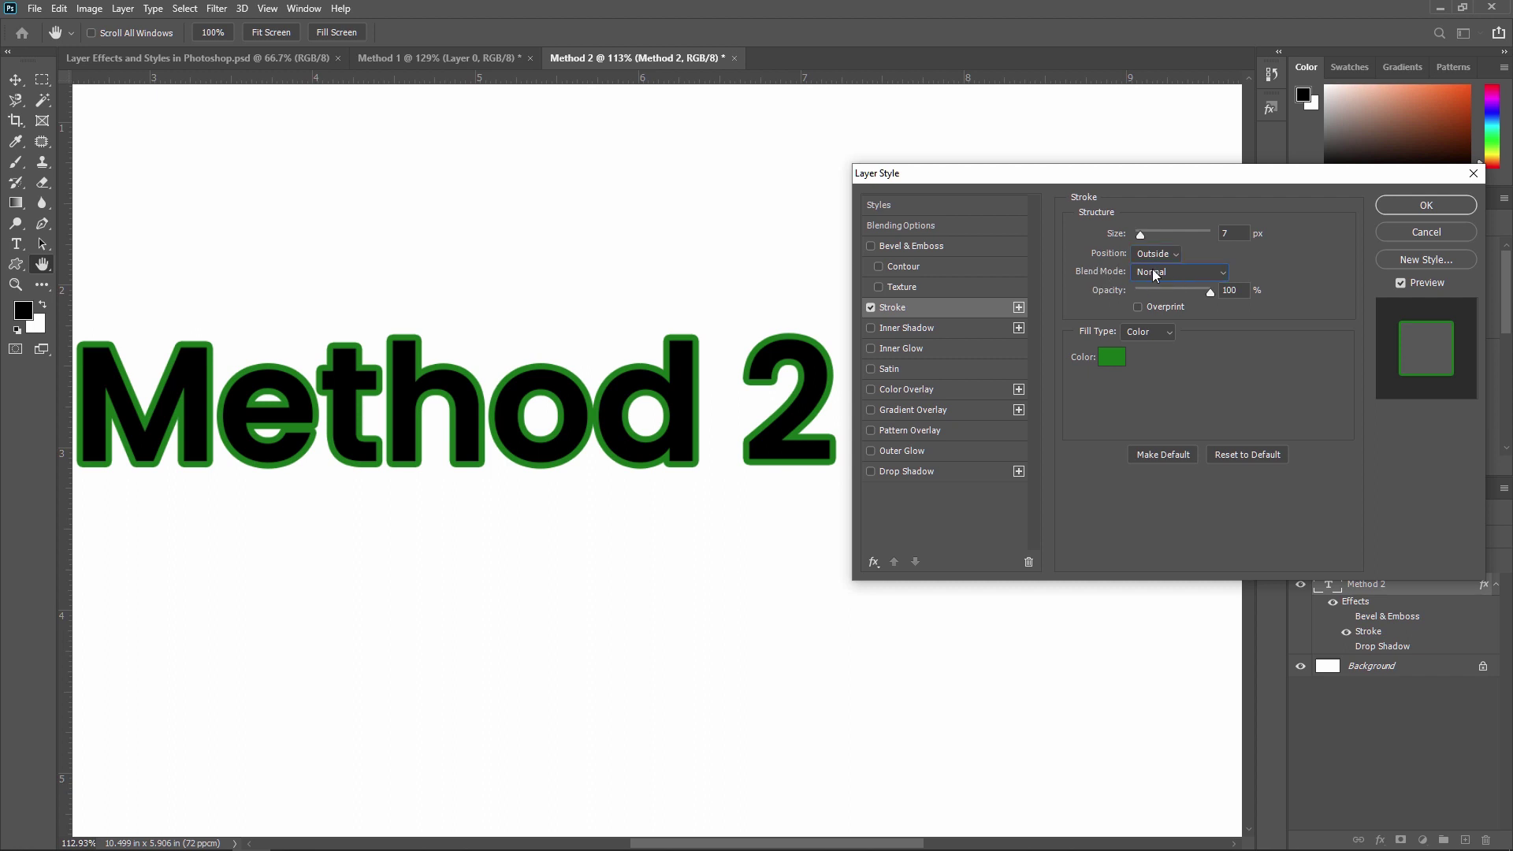
Review the stroke's blend modes, keep Normal, and lower the stroke's opacity to 47%
click(1153, 271)
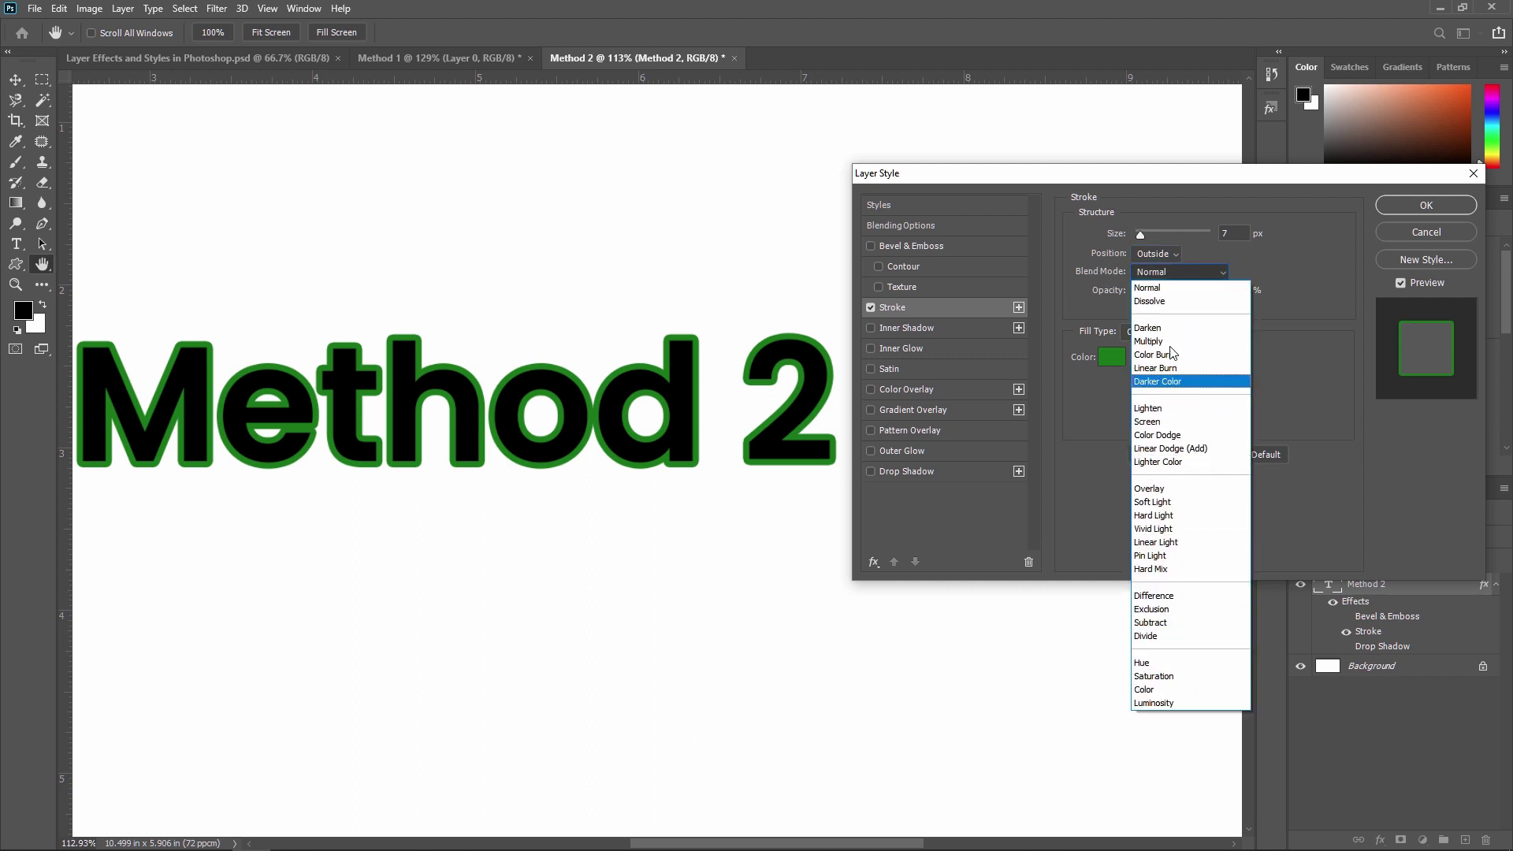
click(1100, 271)
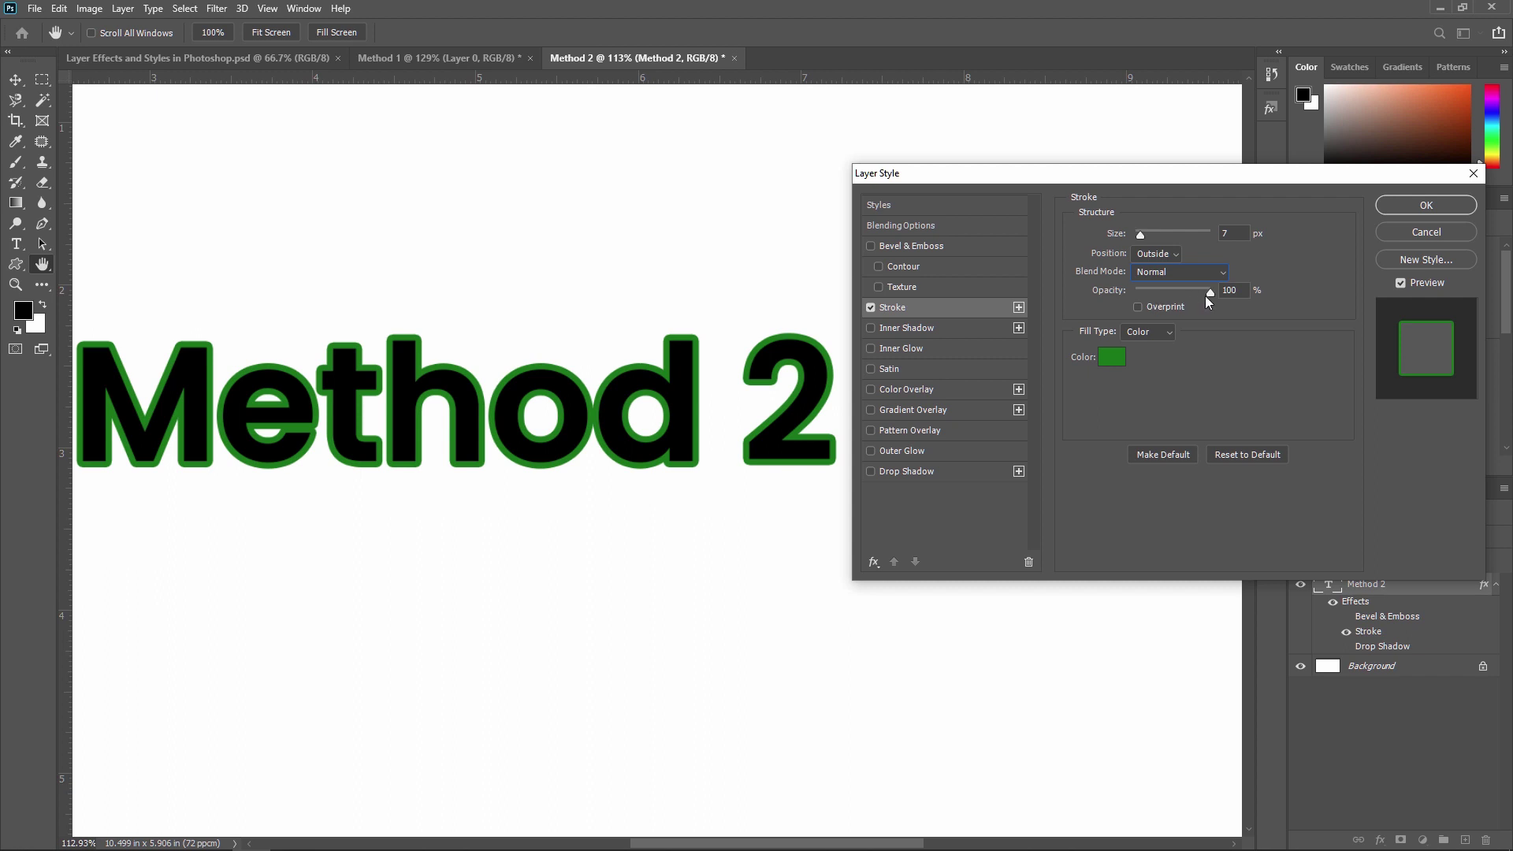
mouse_move(1210, 295)
mouse_down()
mouse_move(1141, 292)
mouse_move(1234, 290)
mouse_move(1152, 293)
mouse_move(1170, 295)
mouse_up()
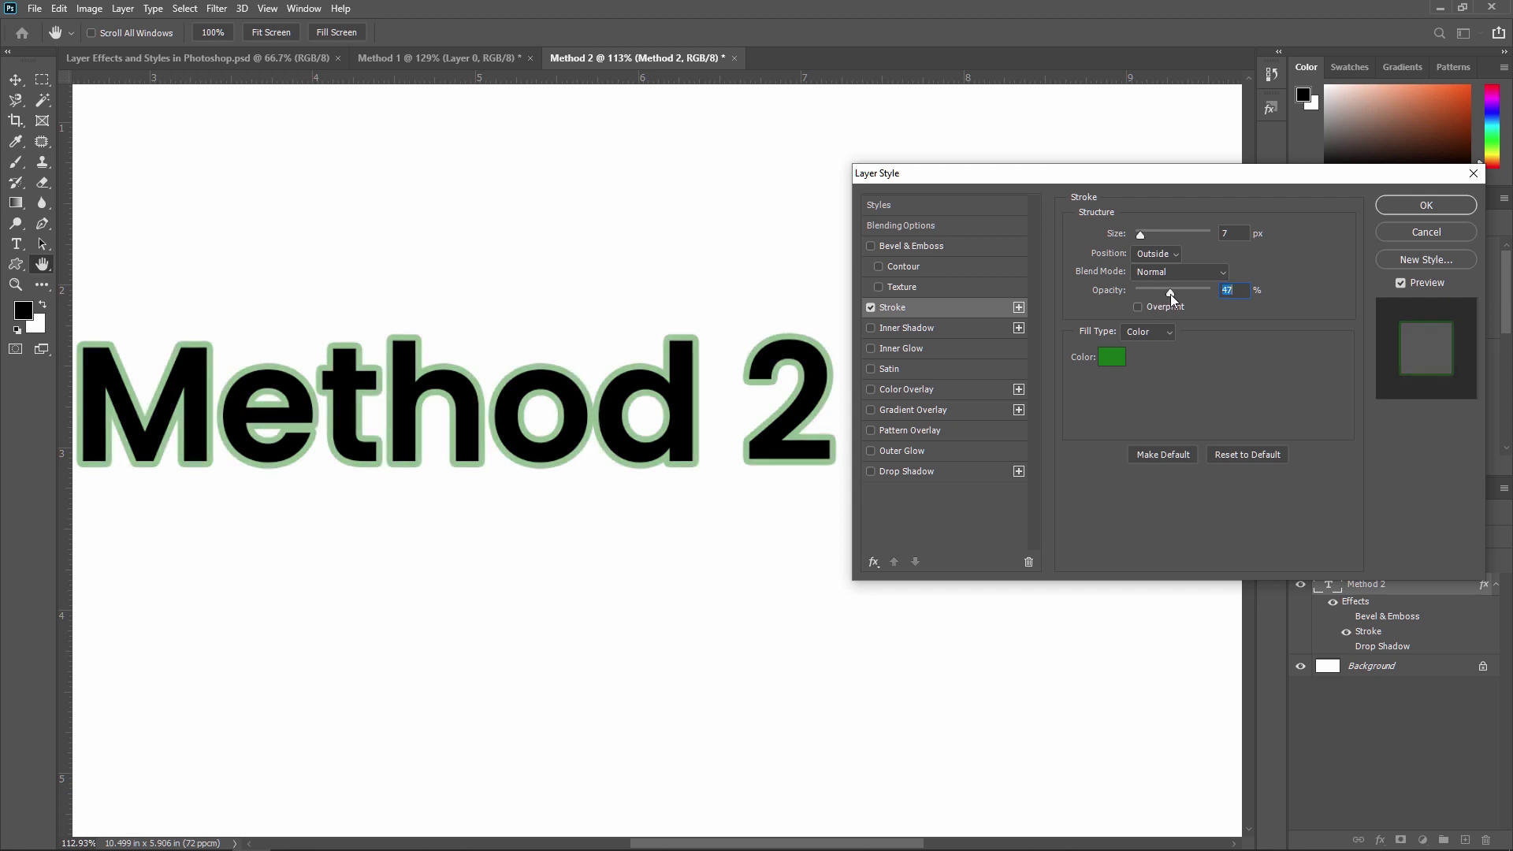
Try a Gradient fill on the stroke and change its fill type to Pattern
click(1147, 333)
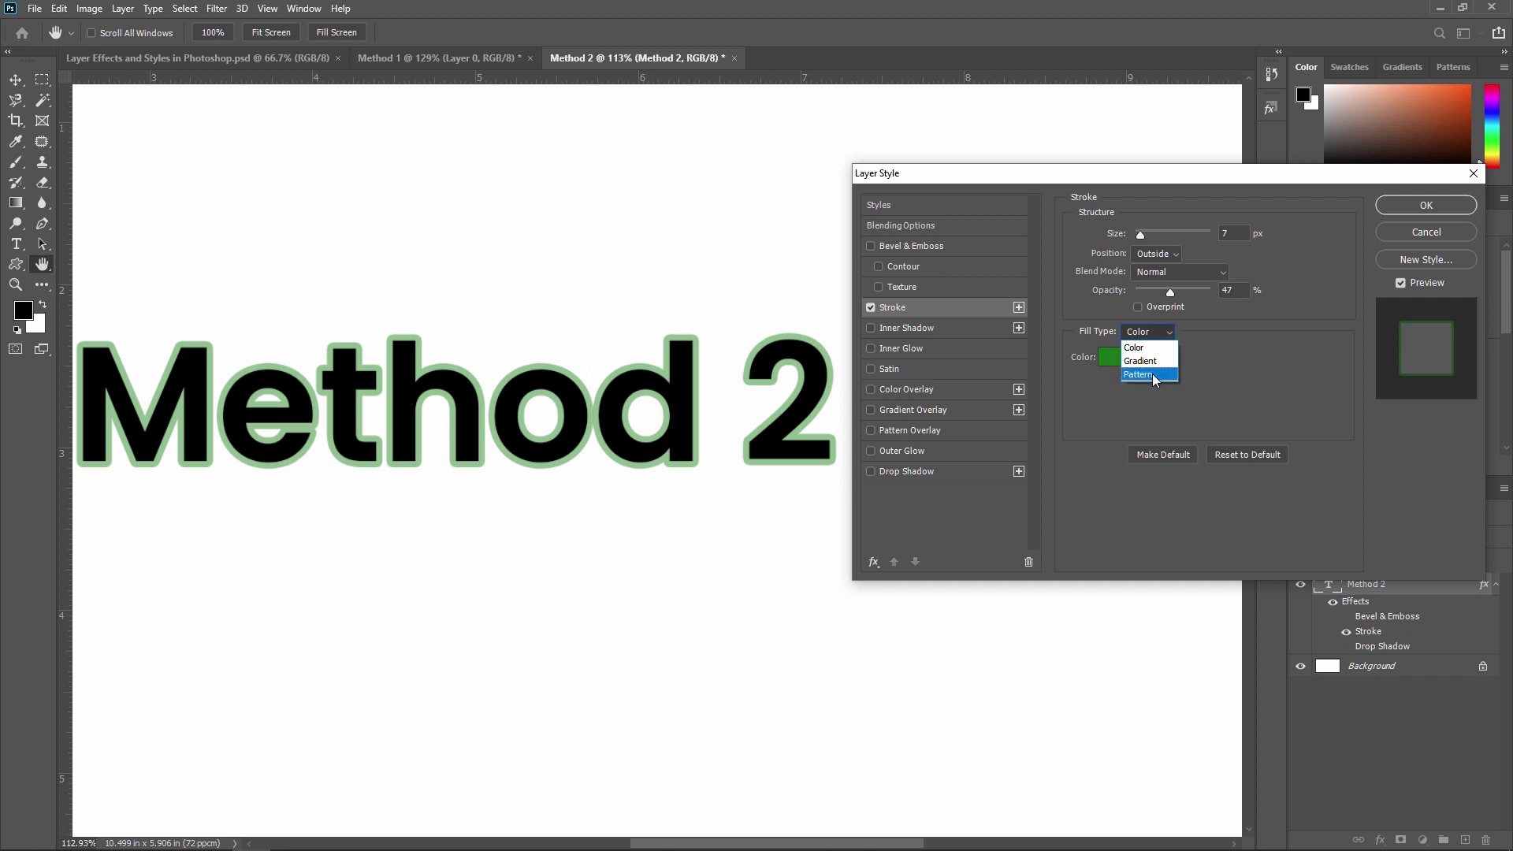
click(1151, 361)
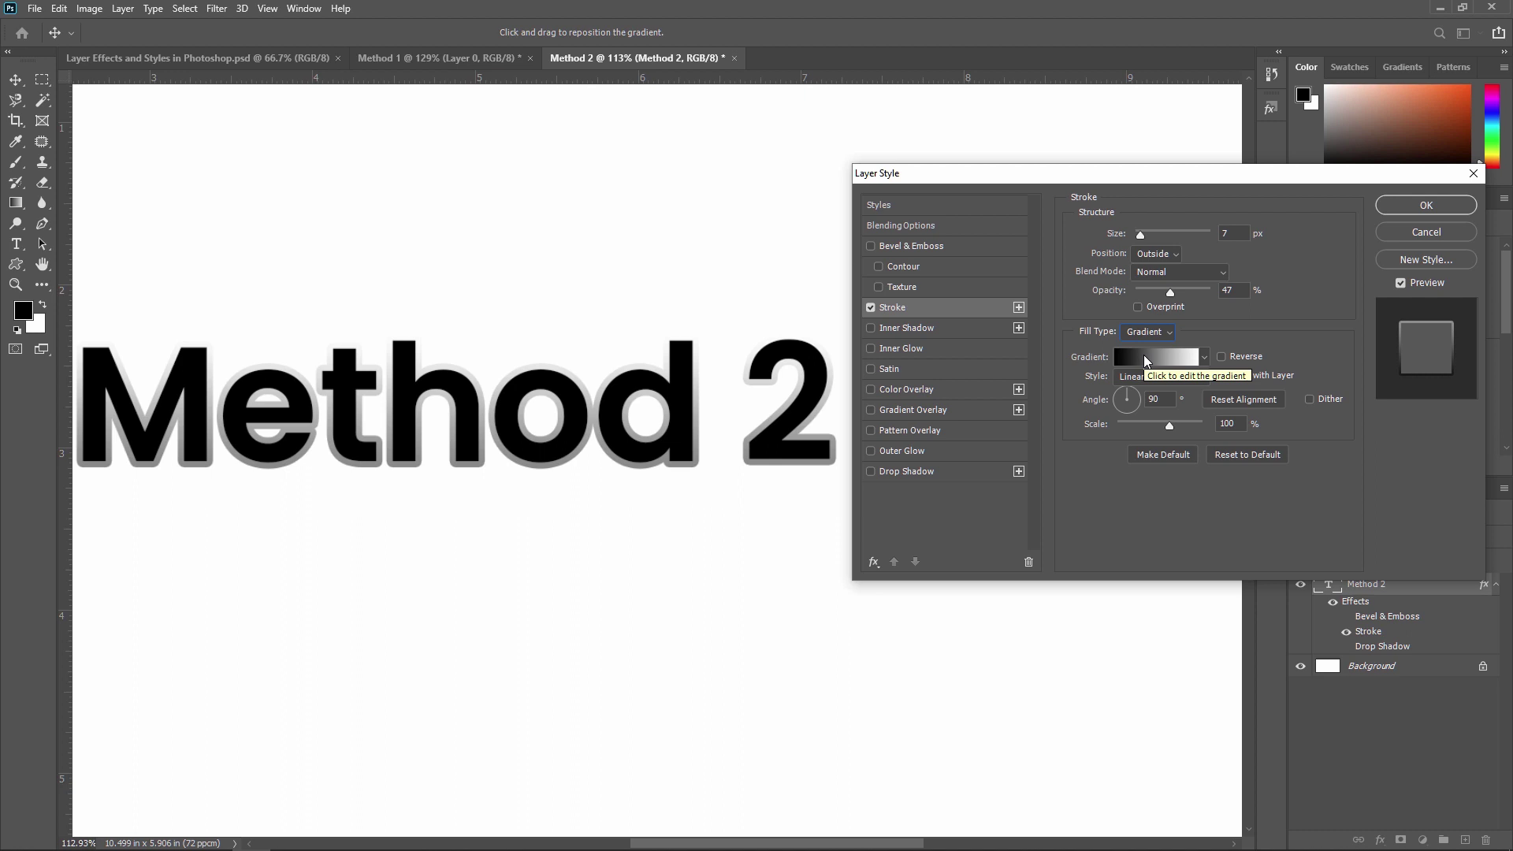
click(1146, 331)
click(1139, 375)
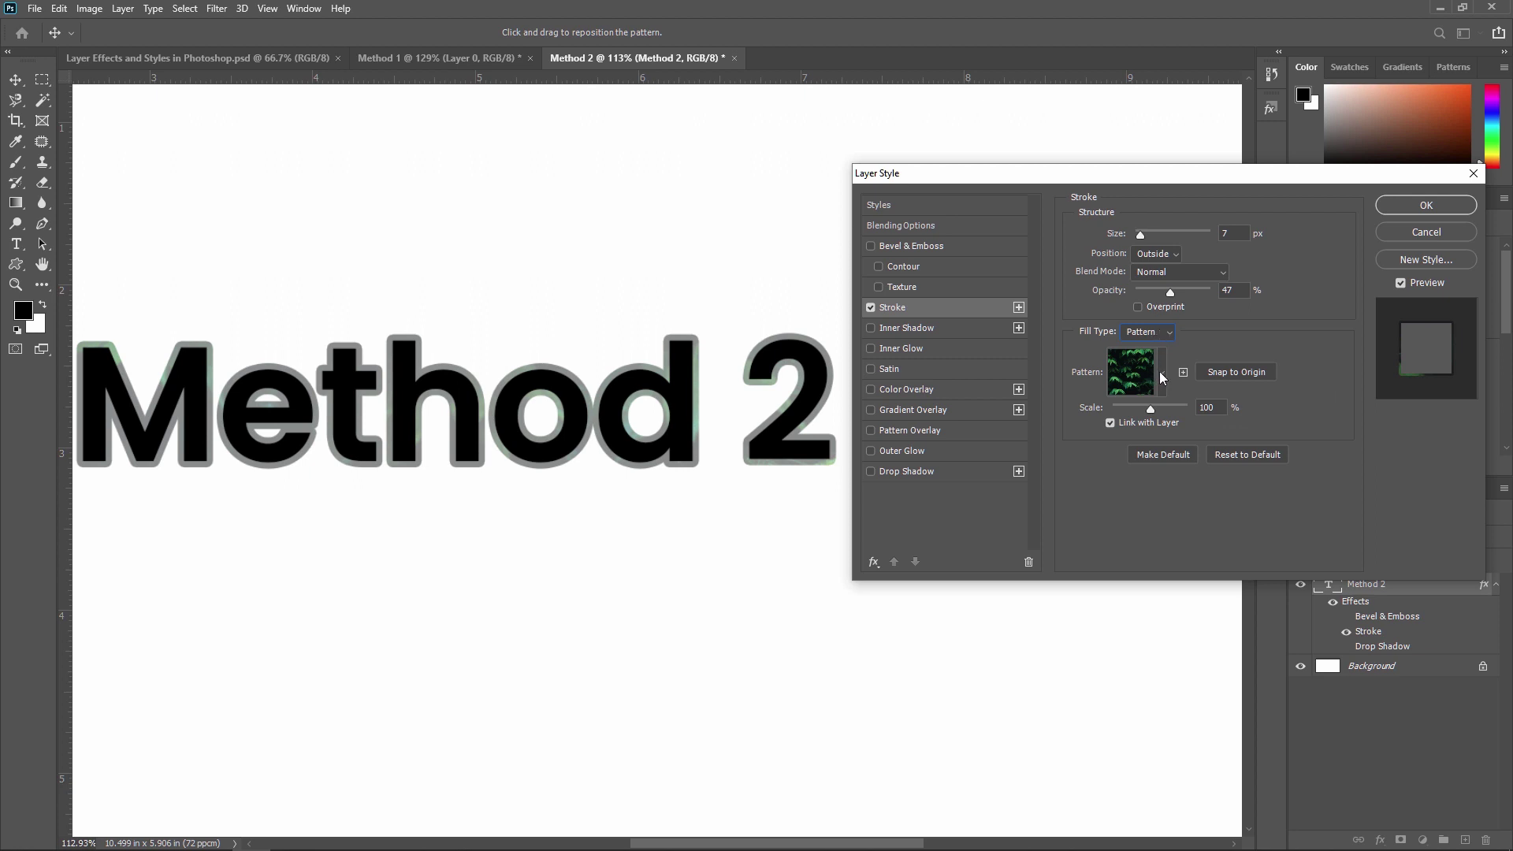
Fill the stroke with the green pattern from the Grass pattern group
click(1140, 382)
click(1161, 371)
click(1161, 371)
click(1100, 420)
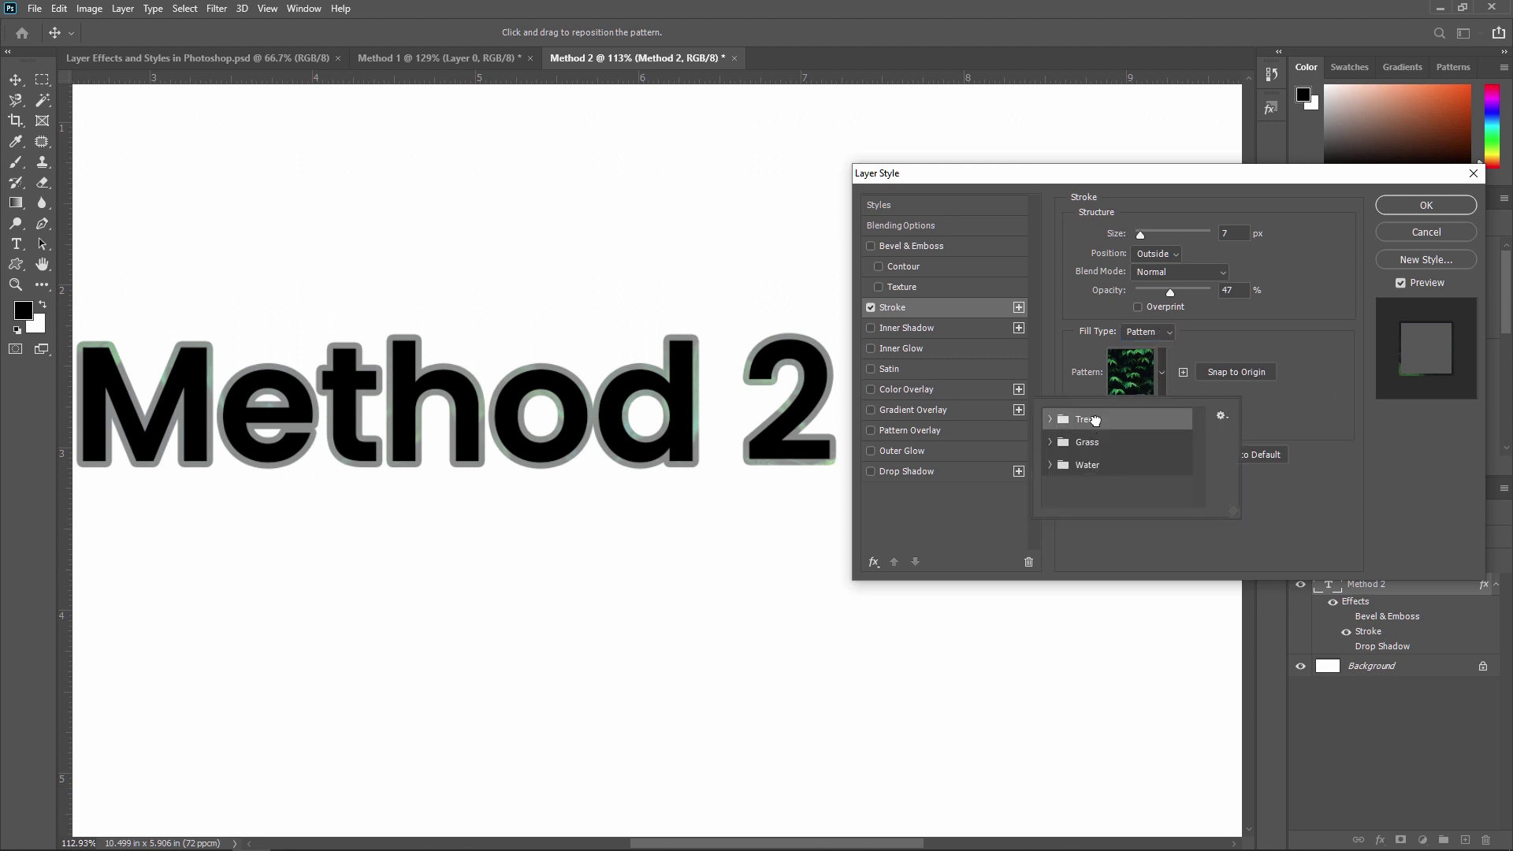
click(1050, 443)
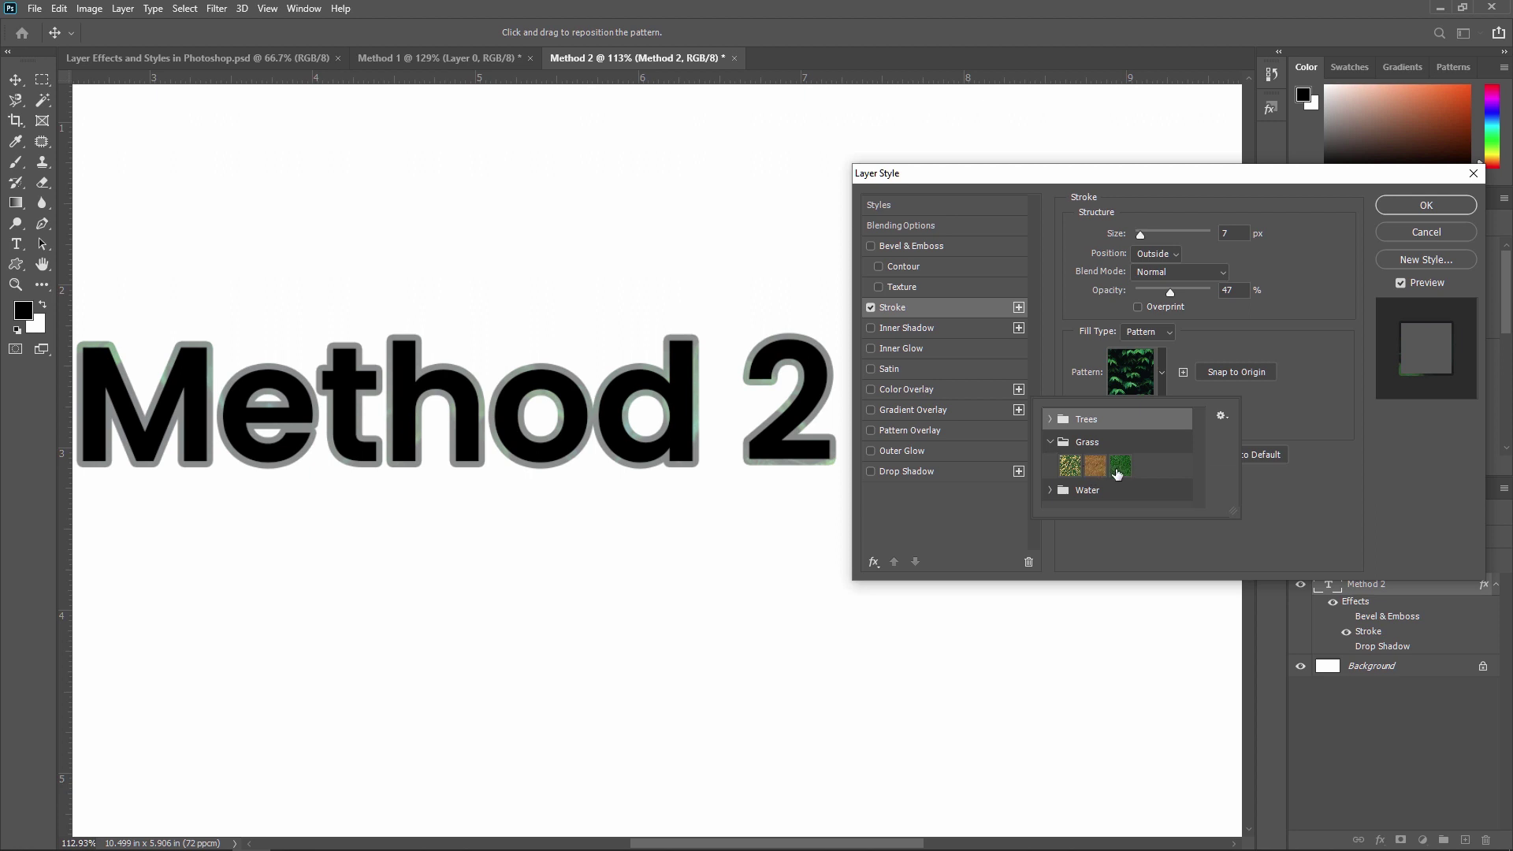
click(1120, 466)
click(1321, 391)
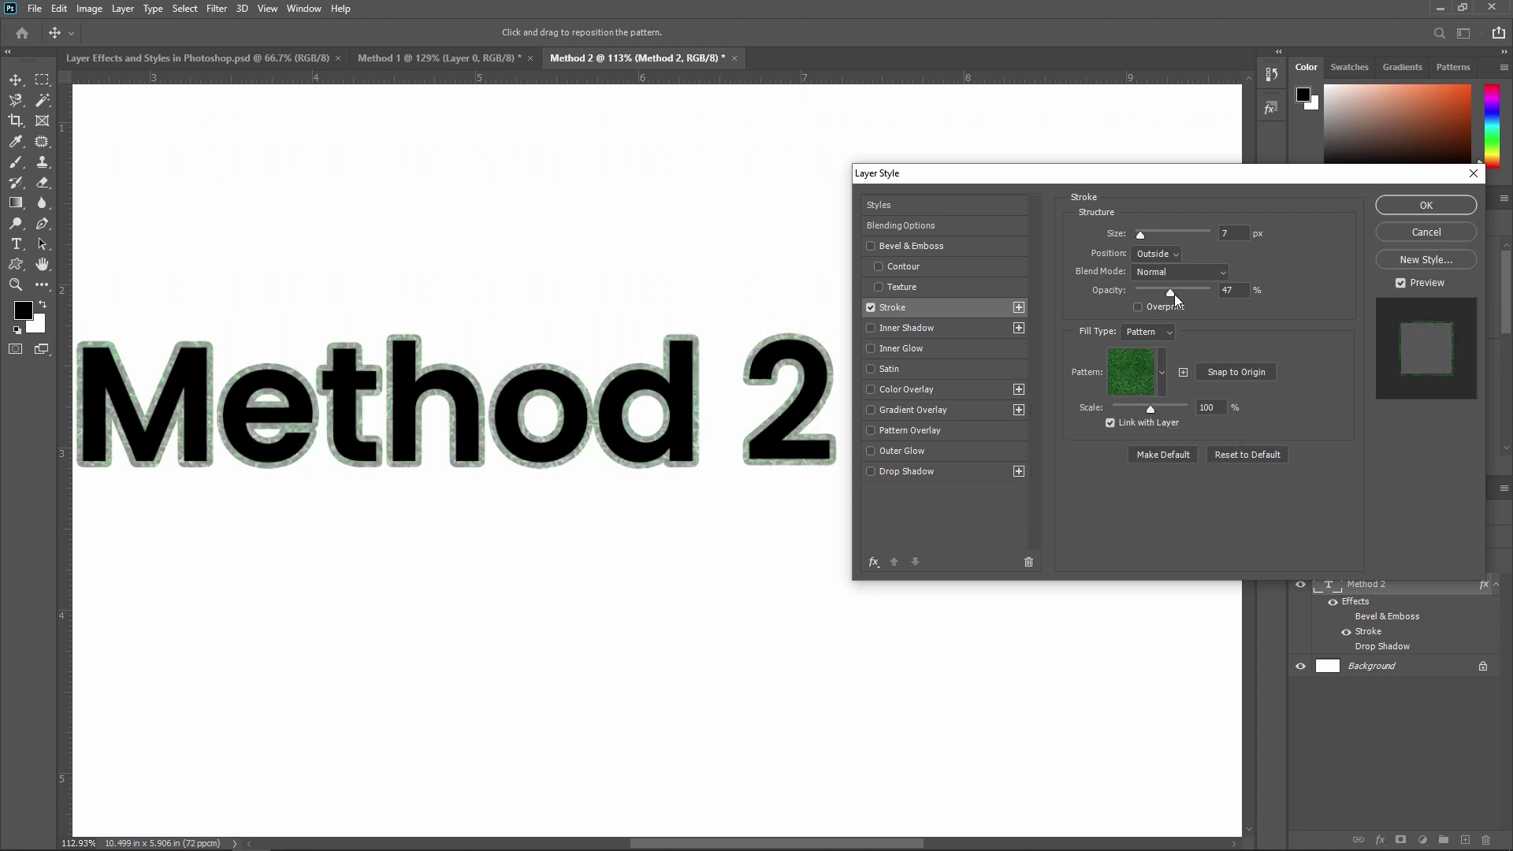
Compare the patterned stroke at 100% opacity and set its opacity to 38%
drag(1176, 293, 1287, 300)
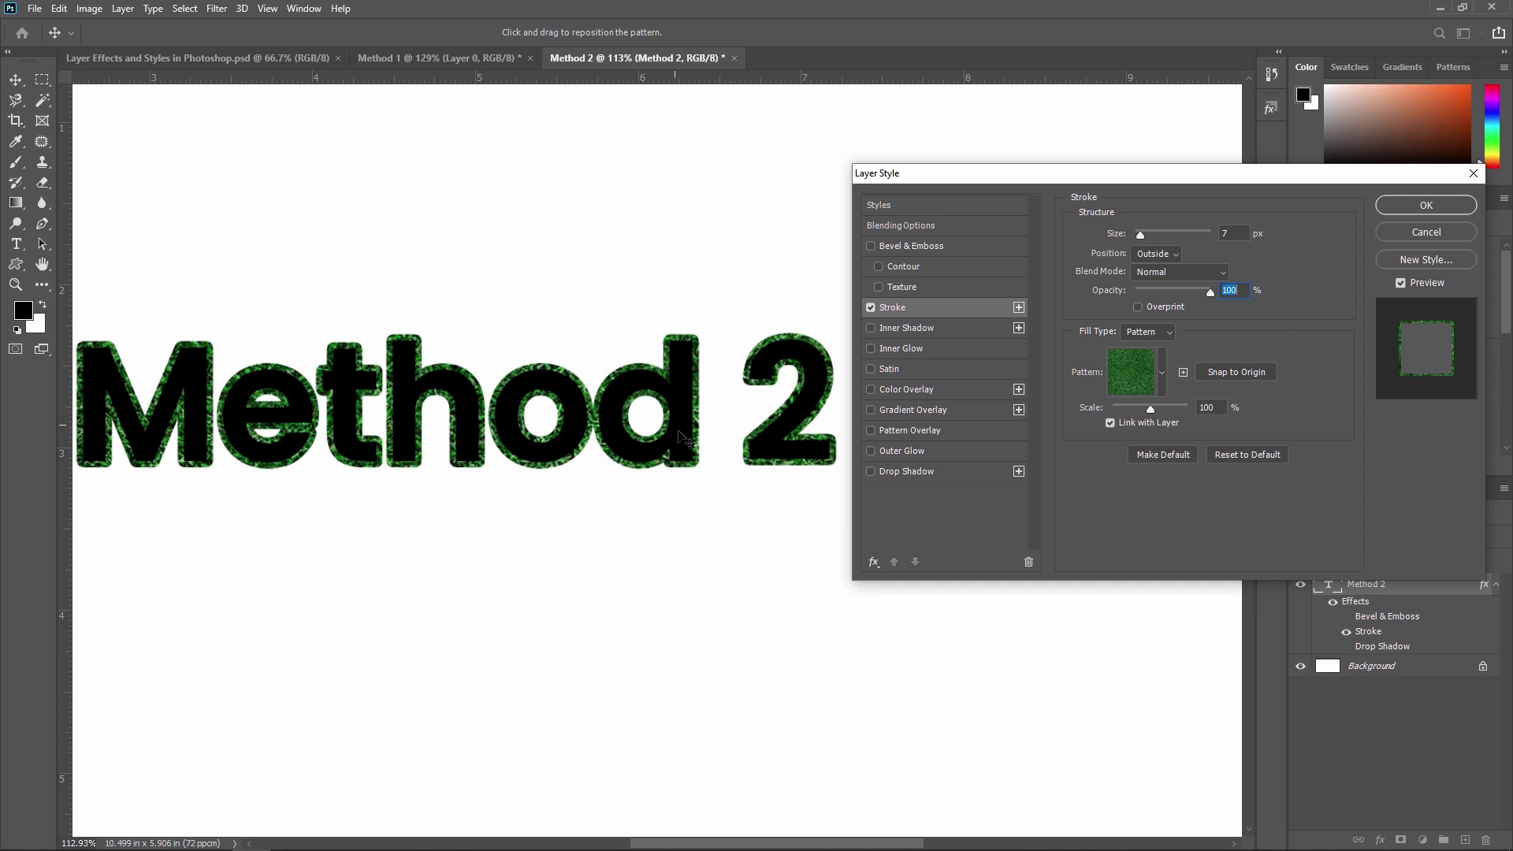
drag(1212, 296, 1165, 295)
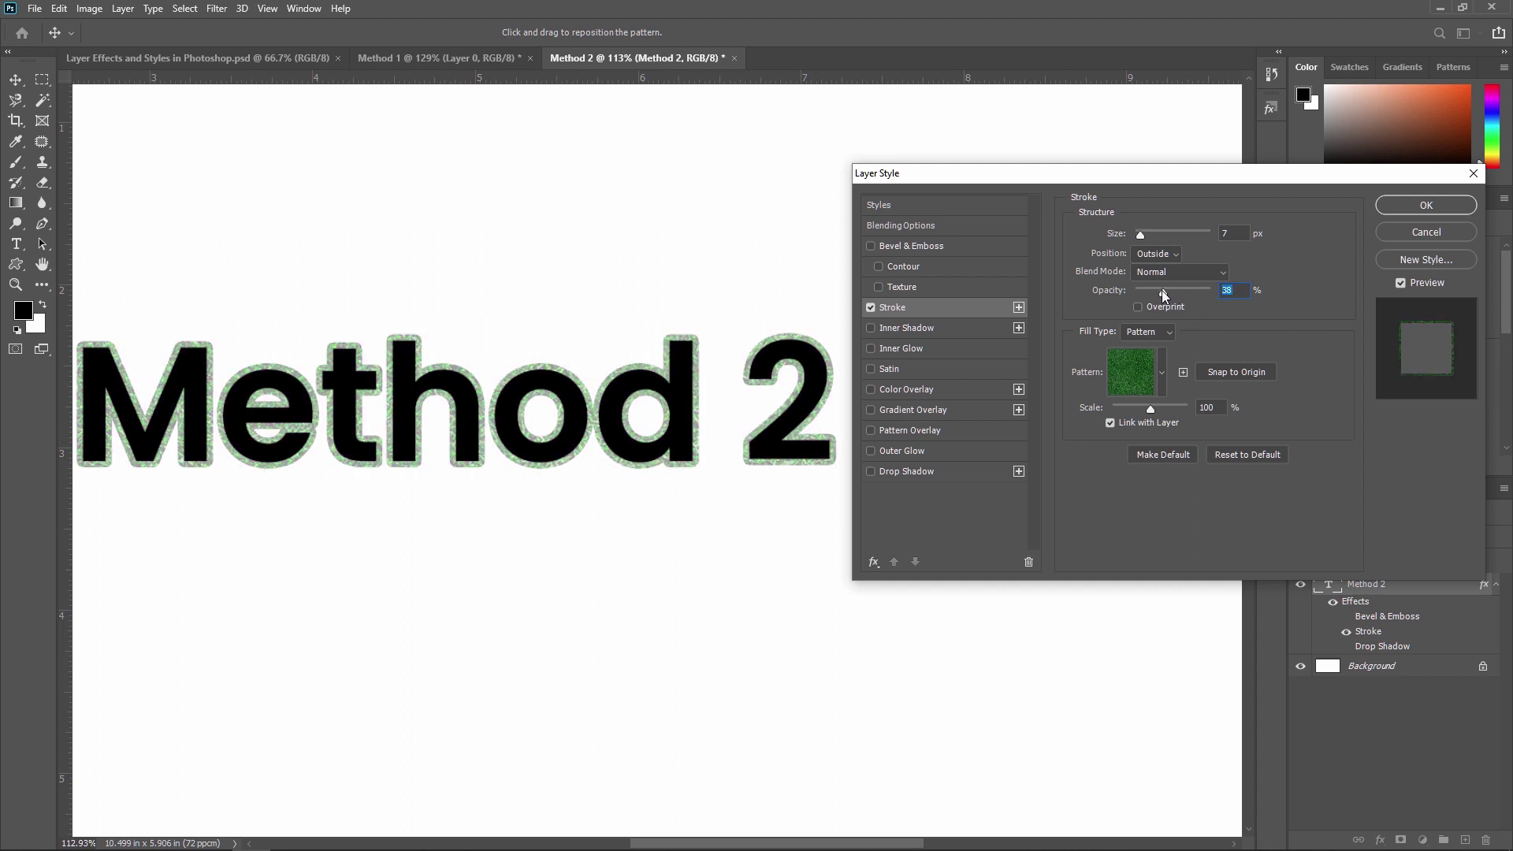
click(914, 309)
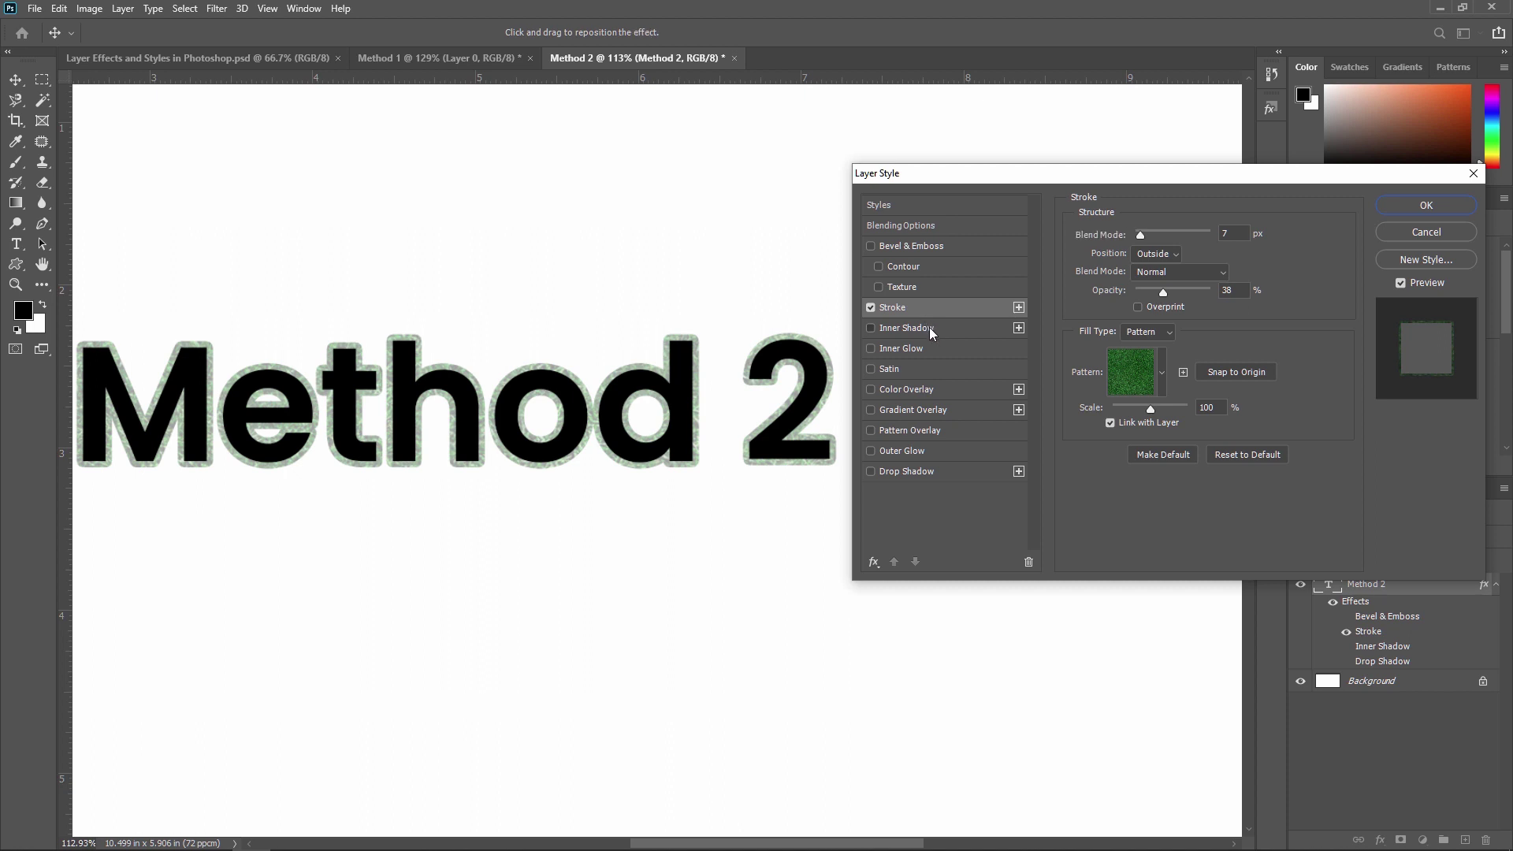
Try Inner Shadow, Inner Glow, Satin, Color Overlay, Gradient Overlay and Pattern Overlay on the text to preview their settings
click(930, 328)
click(933, 346)
click(926, 369)
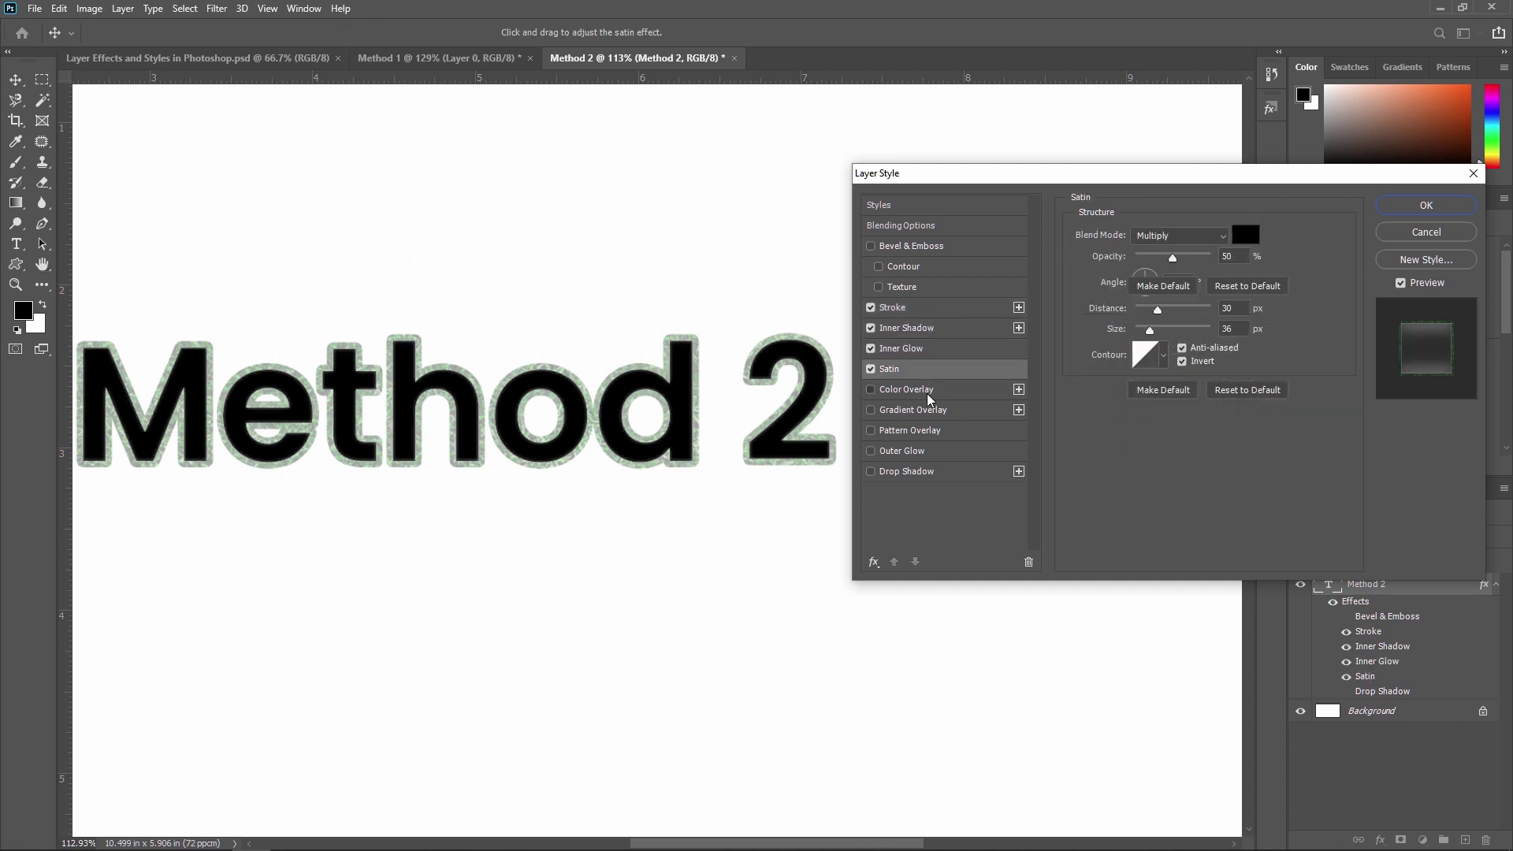
click(928, 391)
click(928, 408)
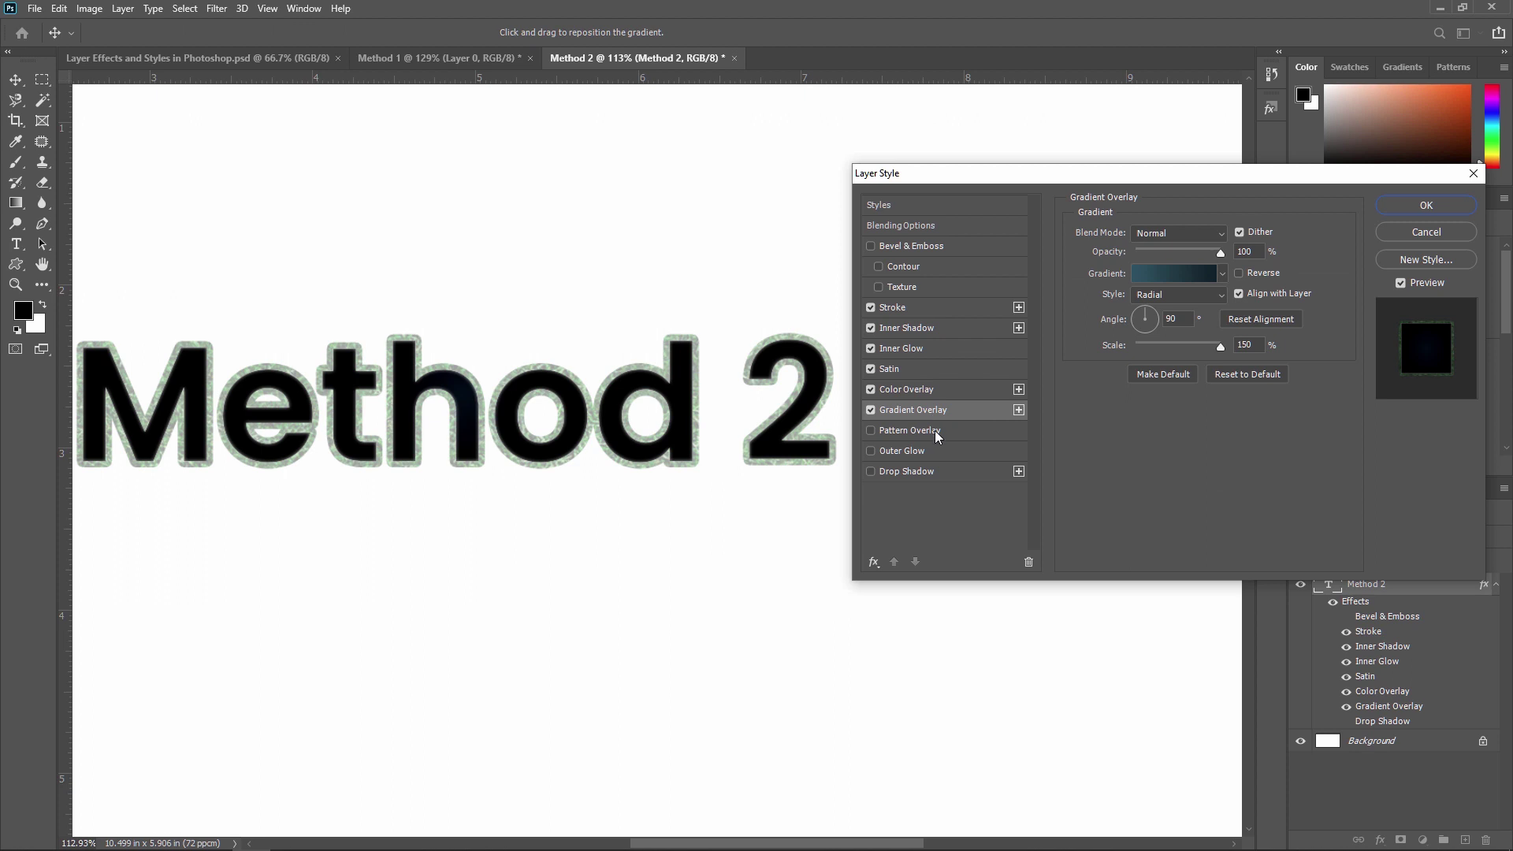
click(935, 431)
Disable the Pattern, Gradient and Color Overlays, Satin, Inner Glow, Inner Shadow and Stroke on the text
click(872, 430)
click(872, 409)
click(873, 390)
click(873, 368)
click(872, 347)
click(872, 329)
click(872, 307)
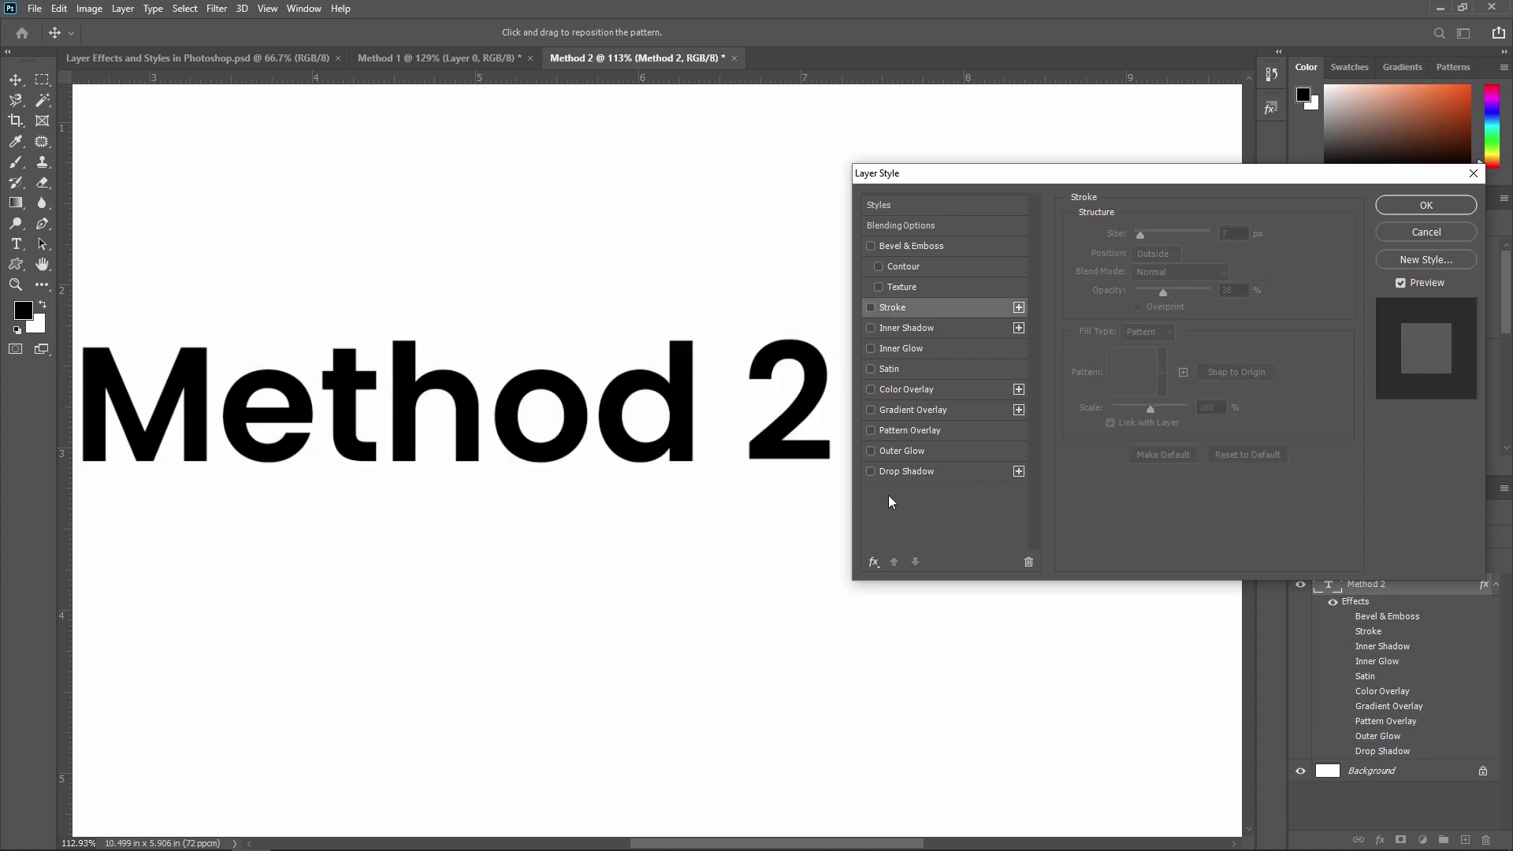
Enable Outer Glow on the text and change the glow colour to bright green
click(872, 450)
click(932, 456)
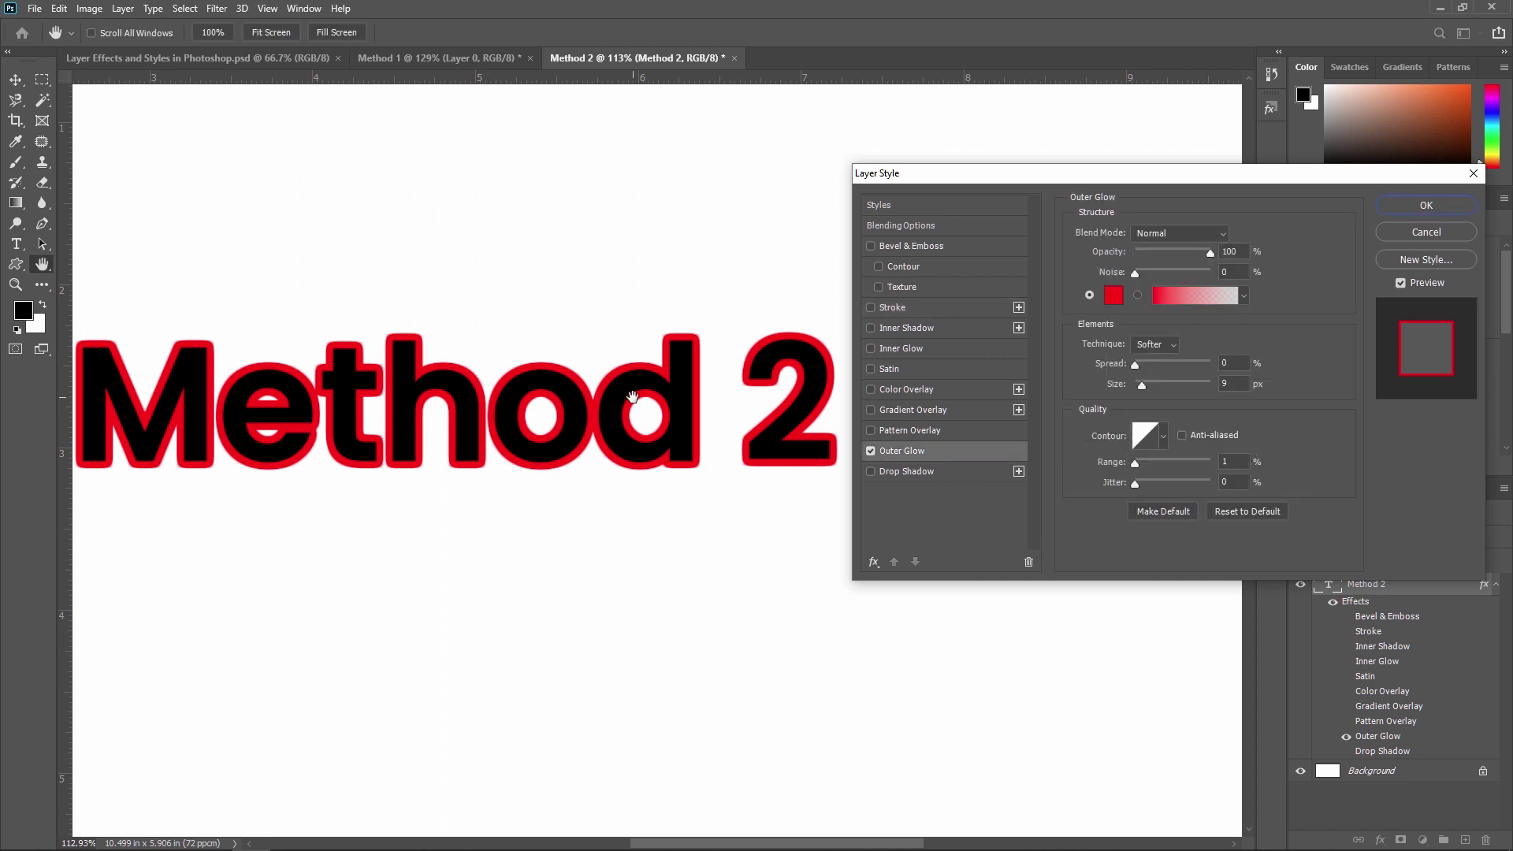
click(1114, 296)
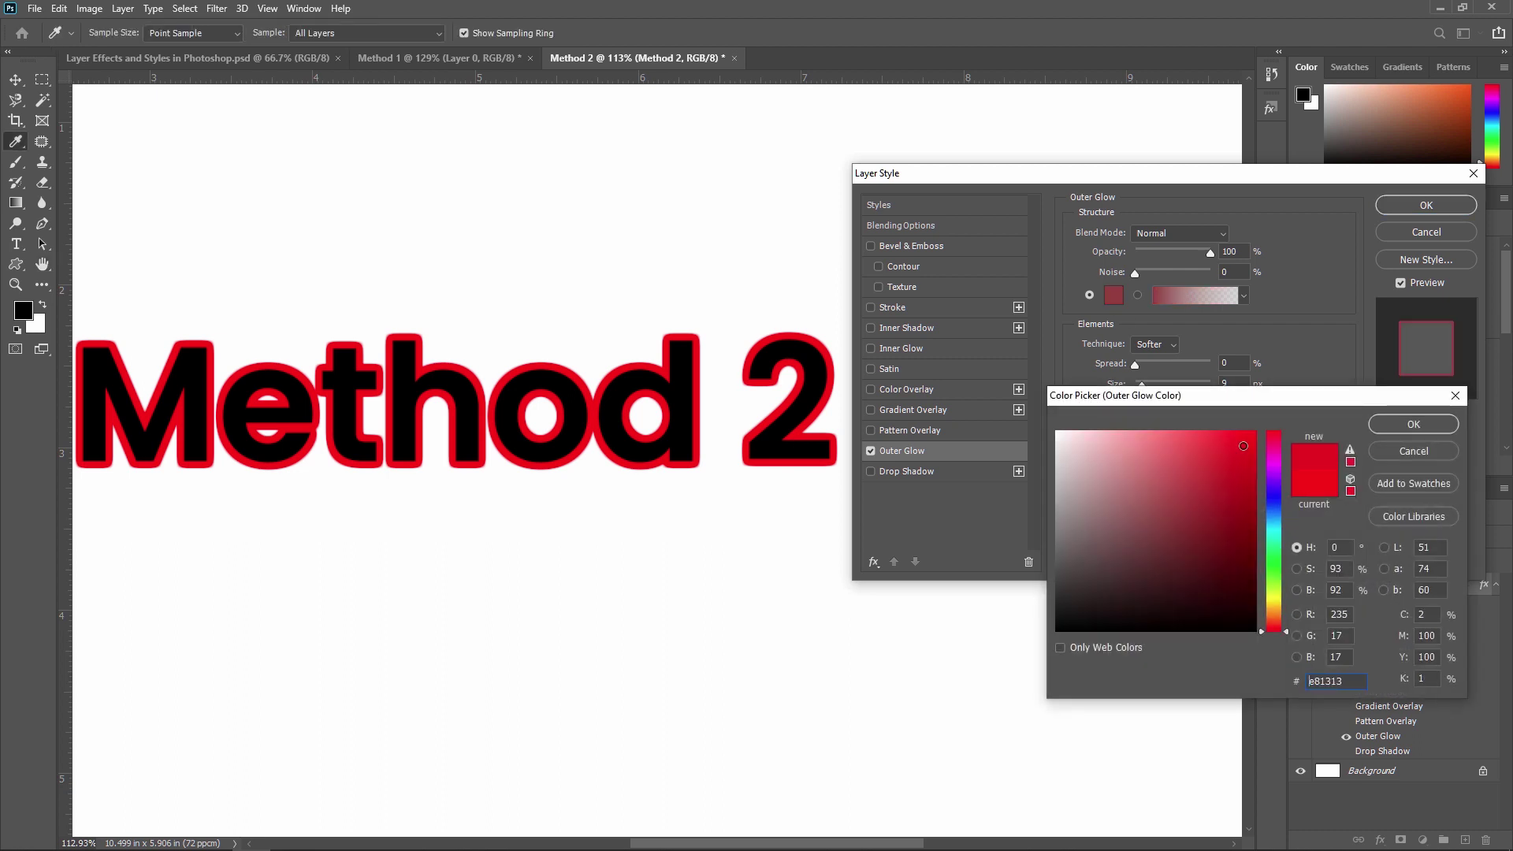
drag(1274, 536, 1275, 561)
click(1412, 425)
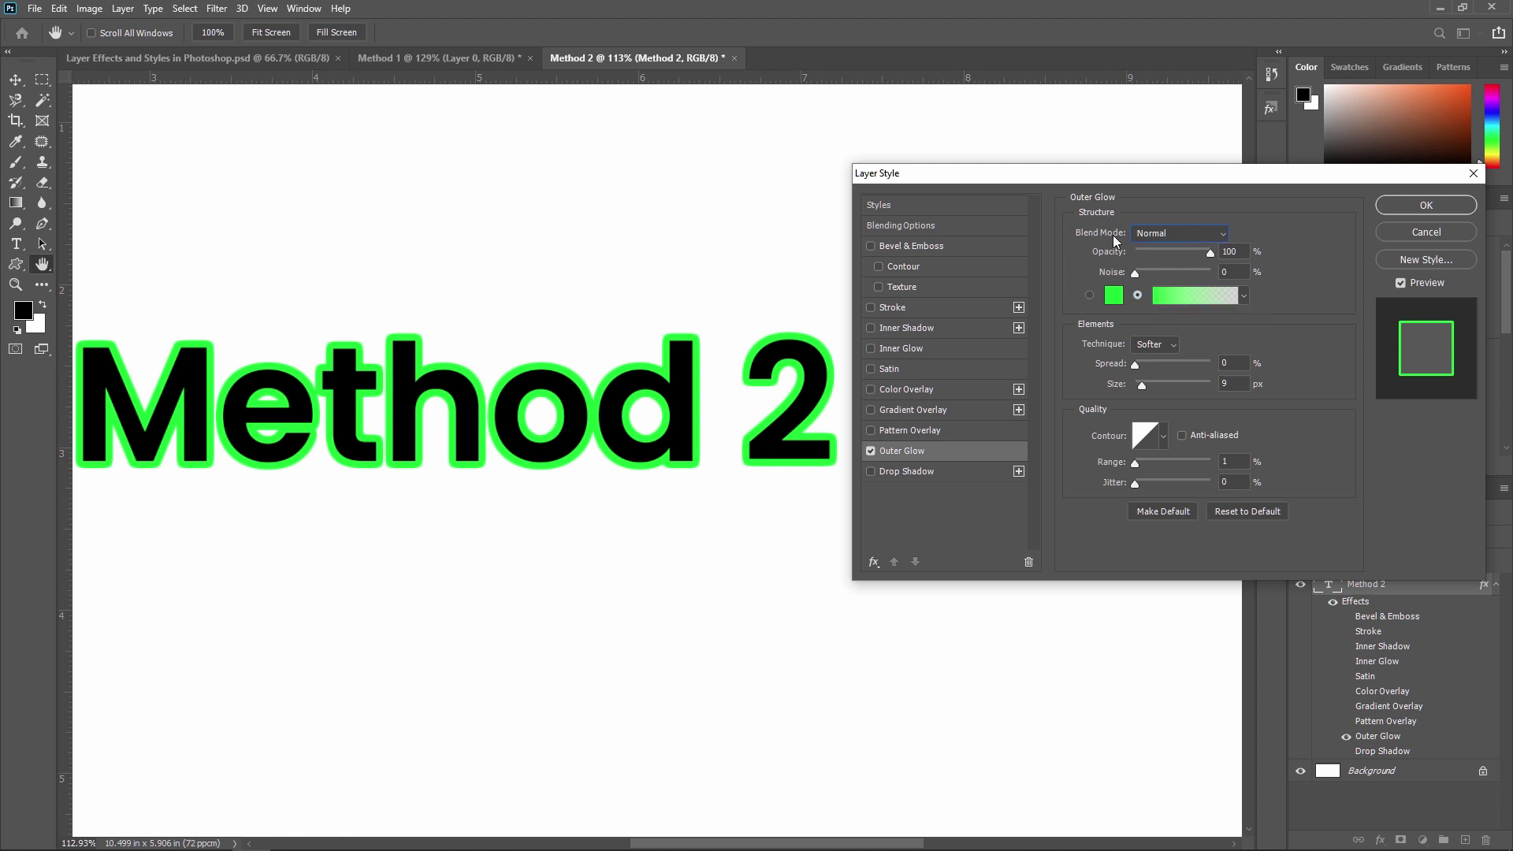
Set the Outer Glow's opacity to 41%, spread to 100% and size to 21 px, keeping the Softer technique
drag(1209, 253, 1135, 281)
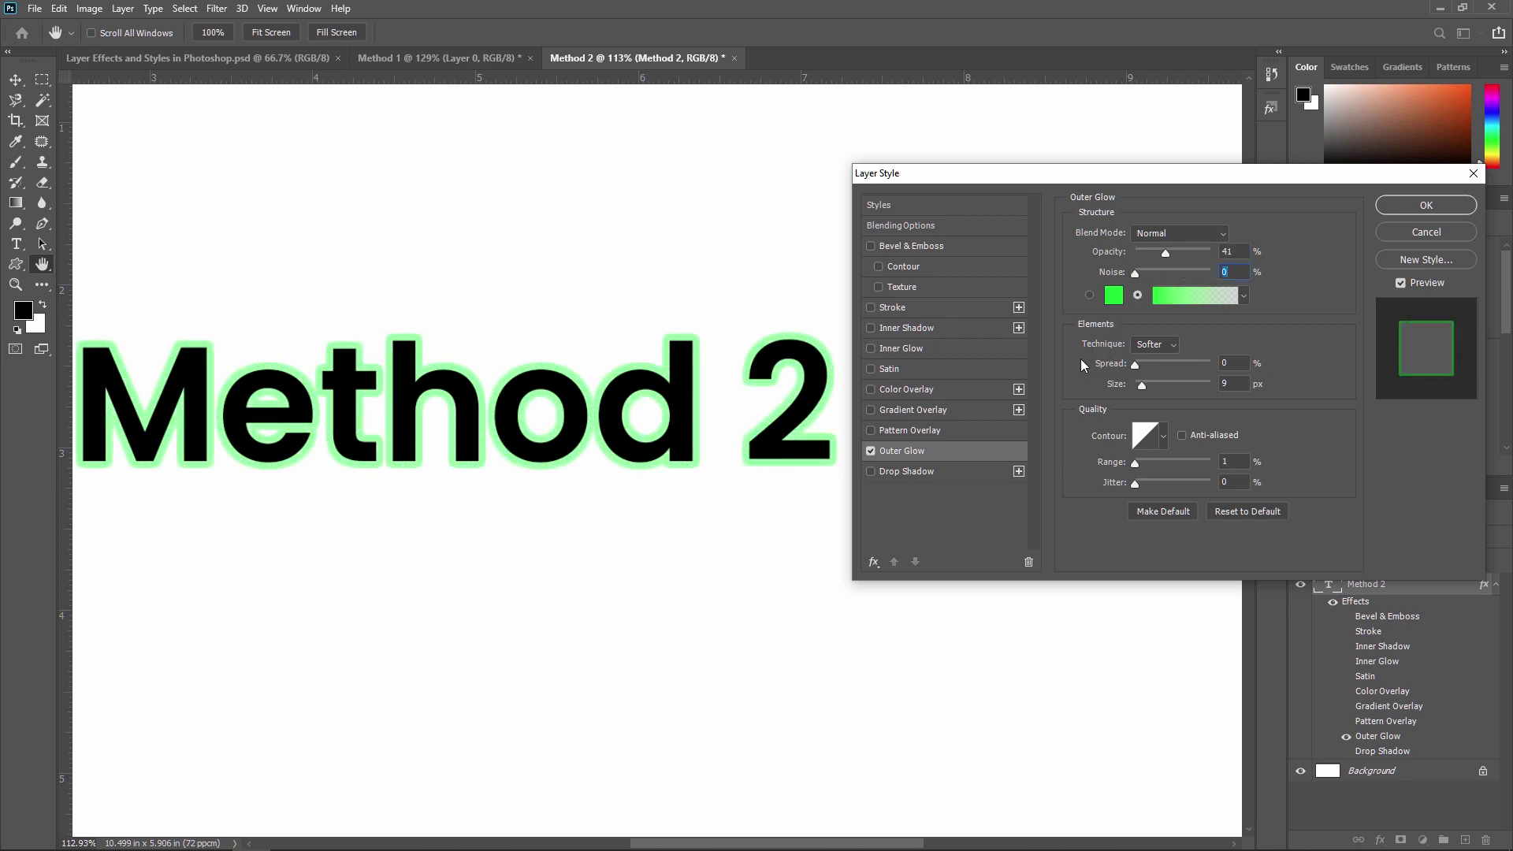
click(1161, 342)
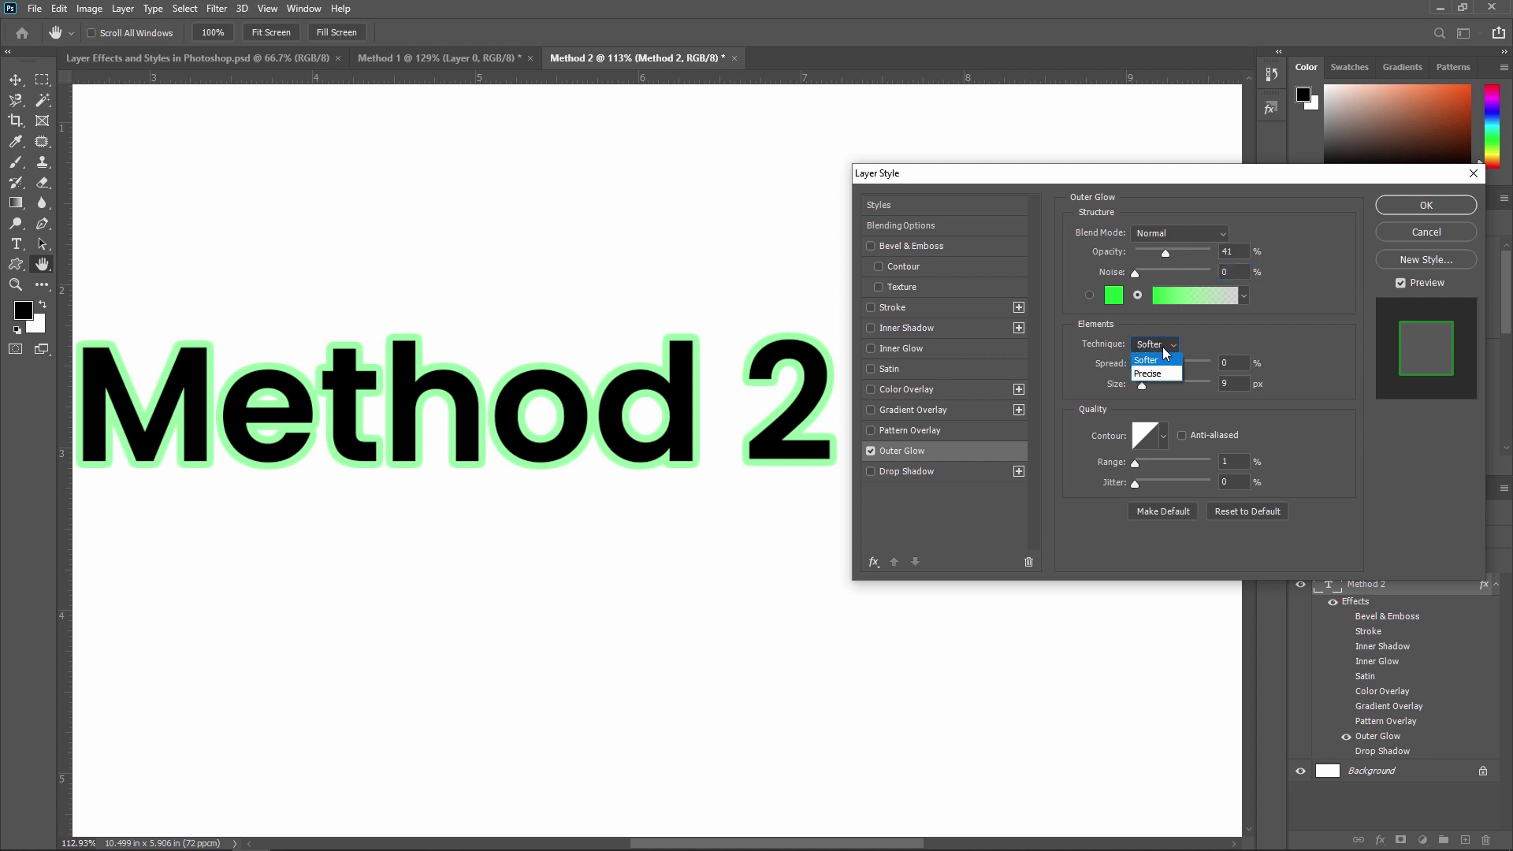
click(1162, 343)
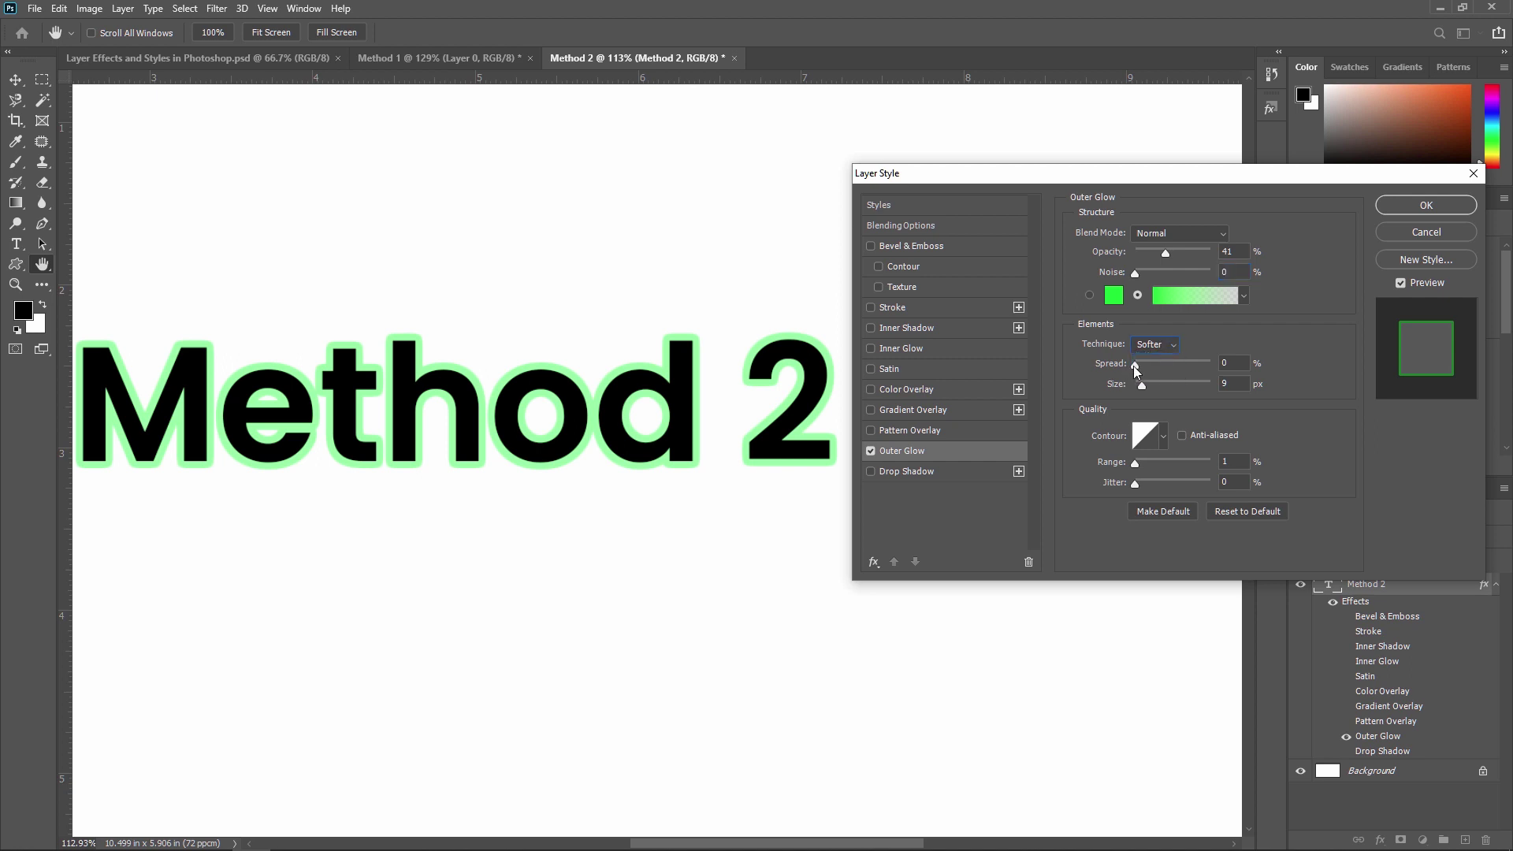
drag(1136, 365, 1261, 370)
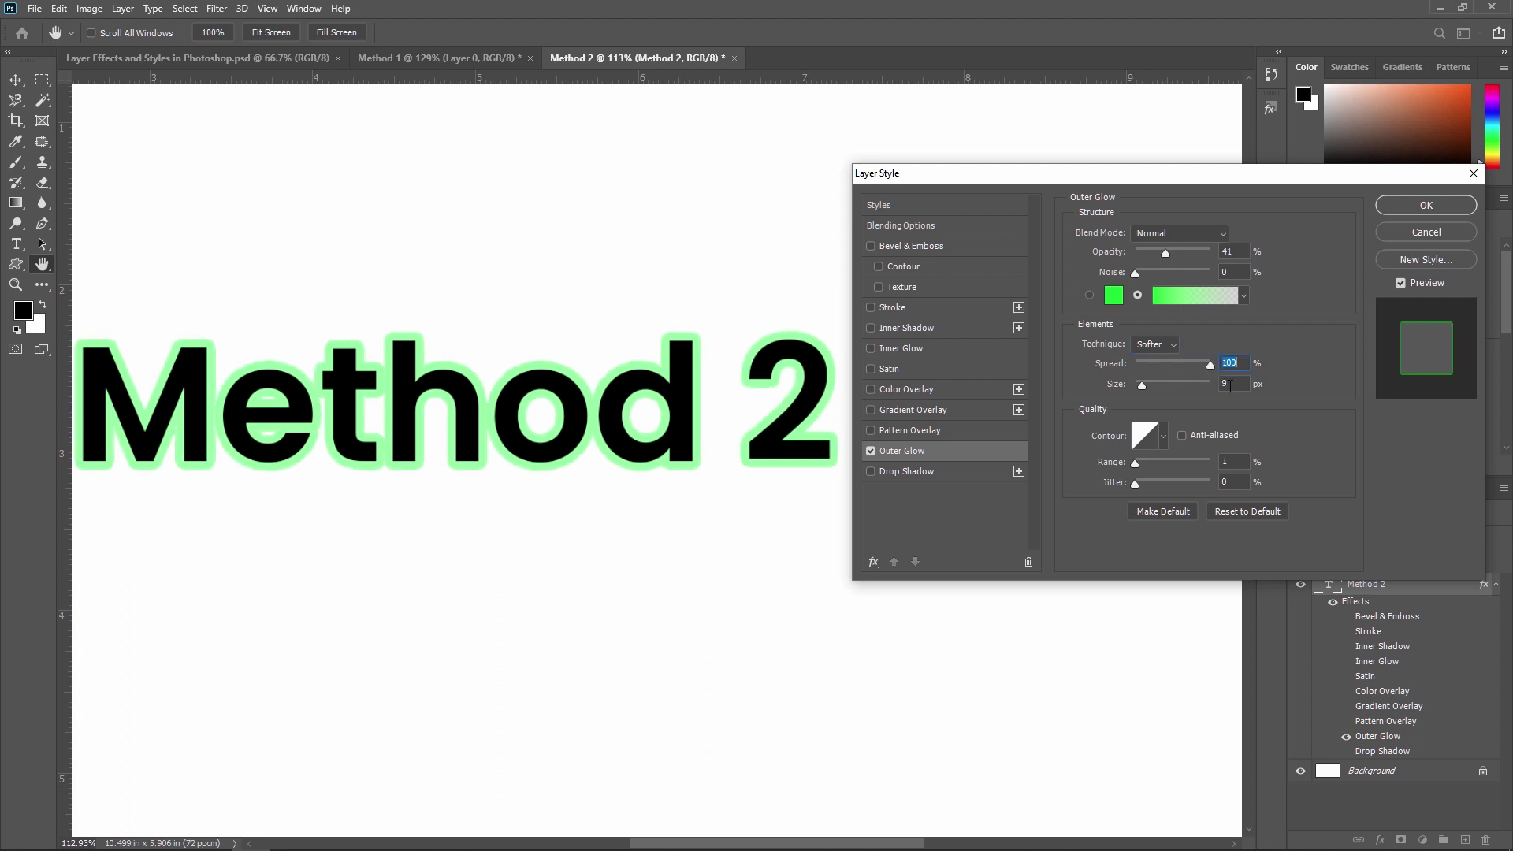
mouse_move(1147, 385)
mouse_down()
mouse_move(1209, 390)
mouse_move(1127, 381)
mouse_move(1153, 382)
mouse_move(1140, 380)
mouse_move(1146, 401)
mouse_up()
key(Tab)
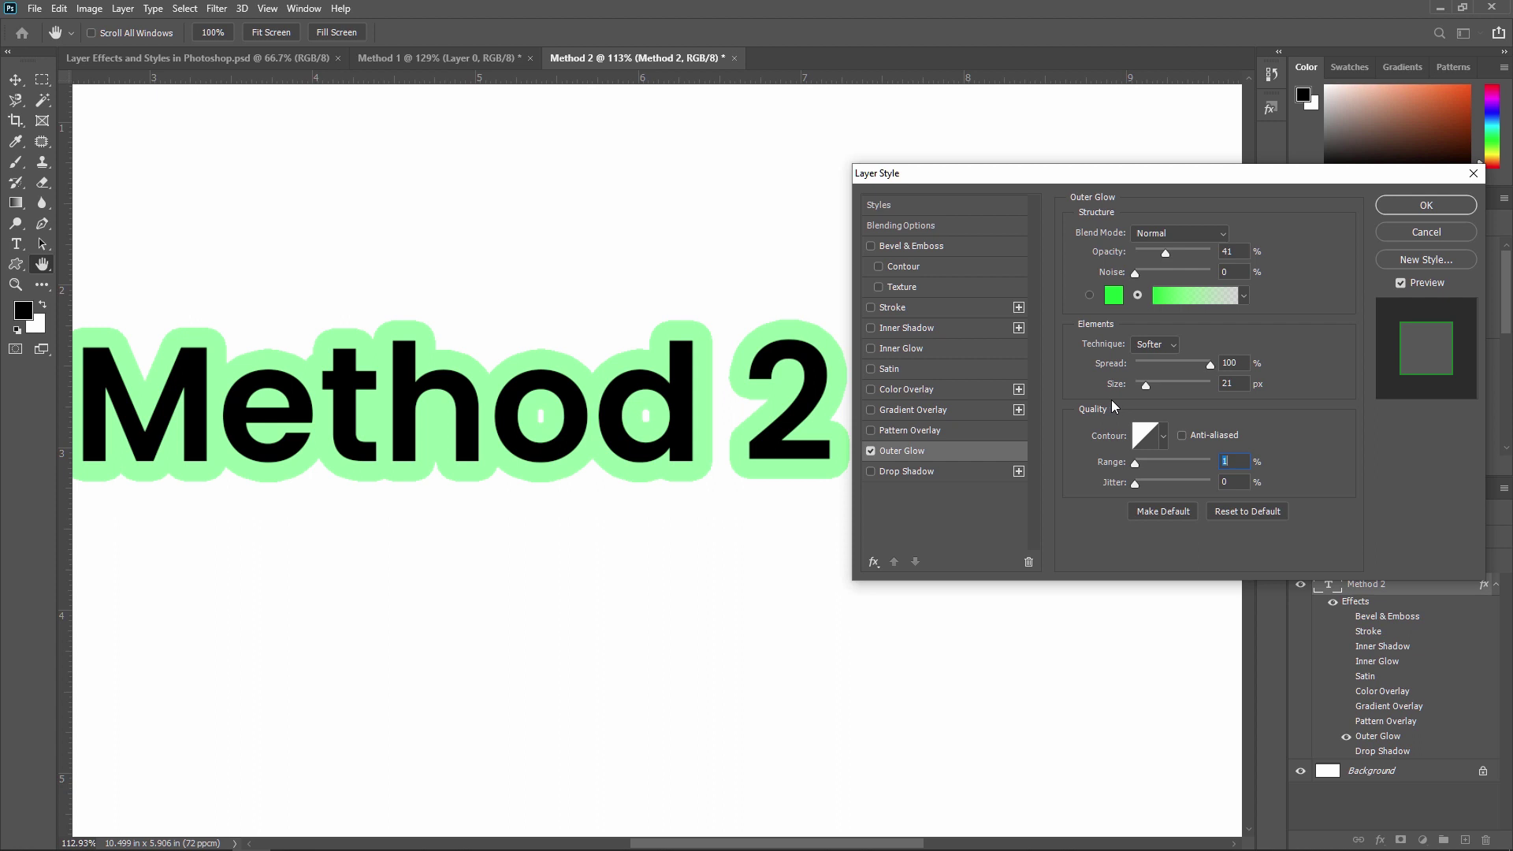
Reset the Outer Glow settings to their defaults and replace the glow with a Drop Shadow
click(1260, 510)
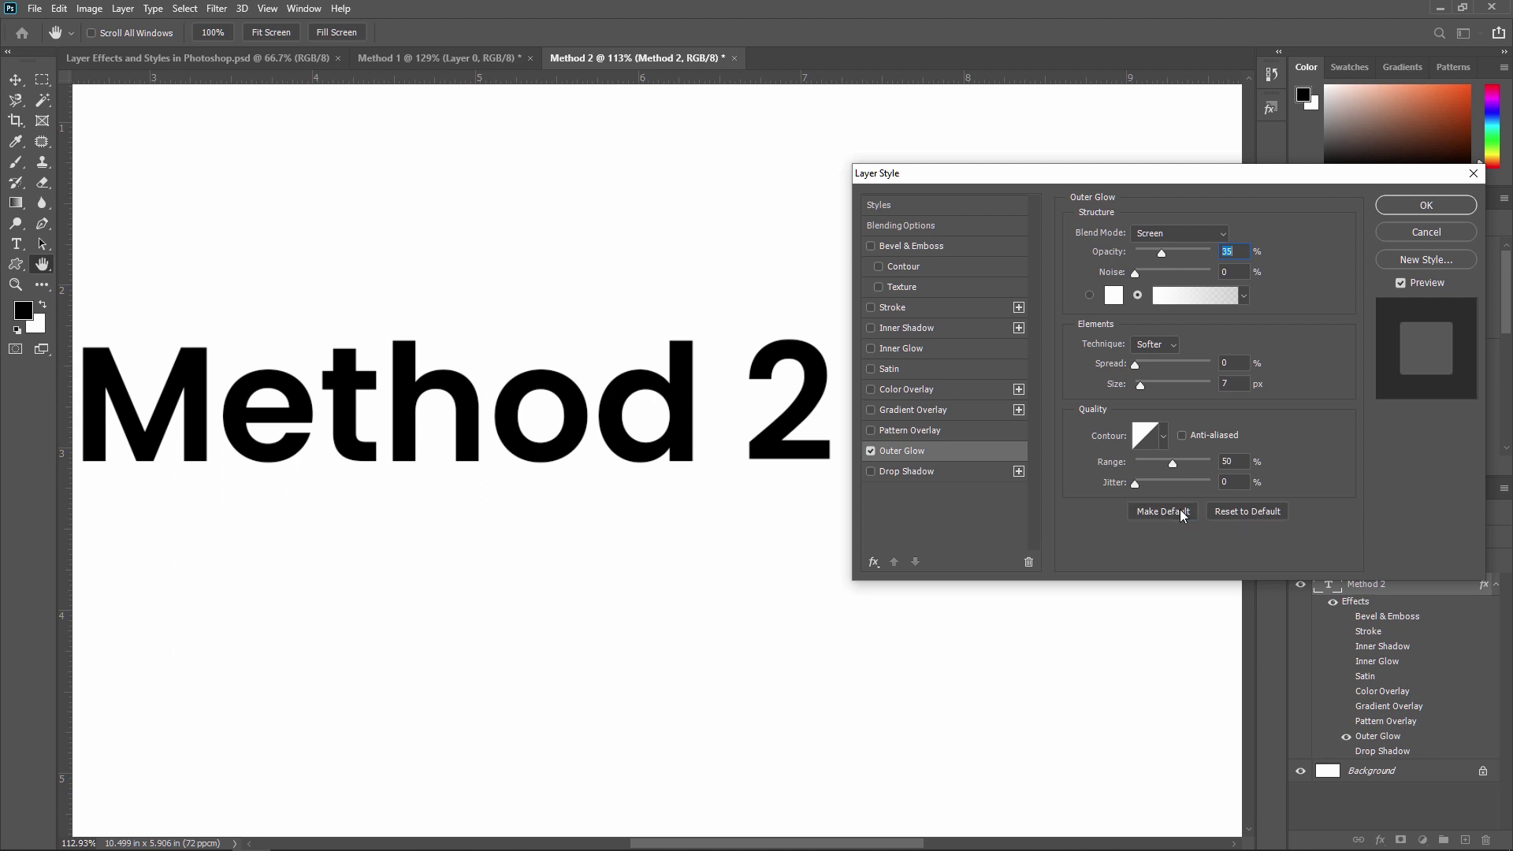
click(870, 452)
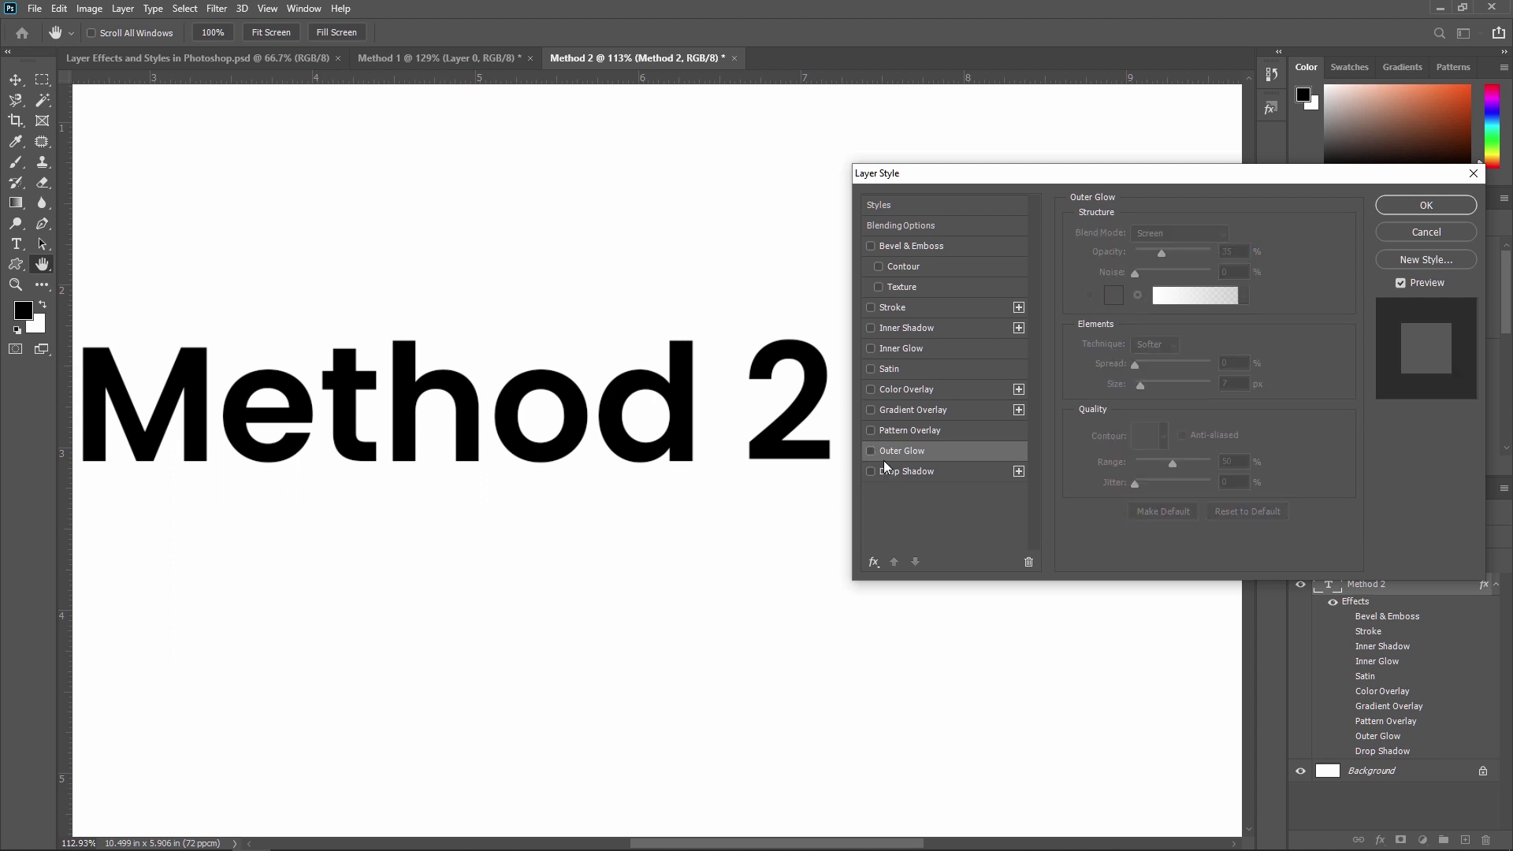
click(939, 470)
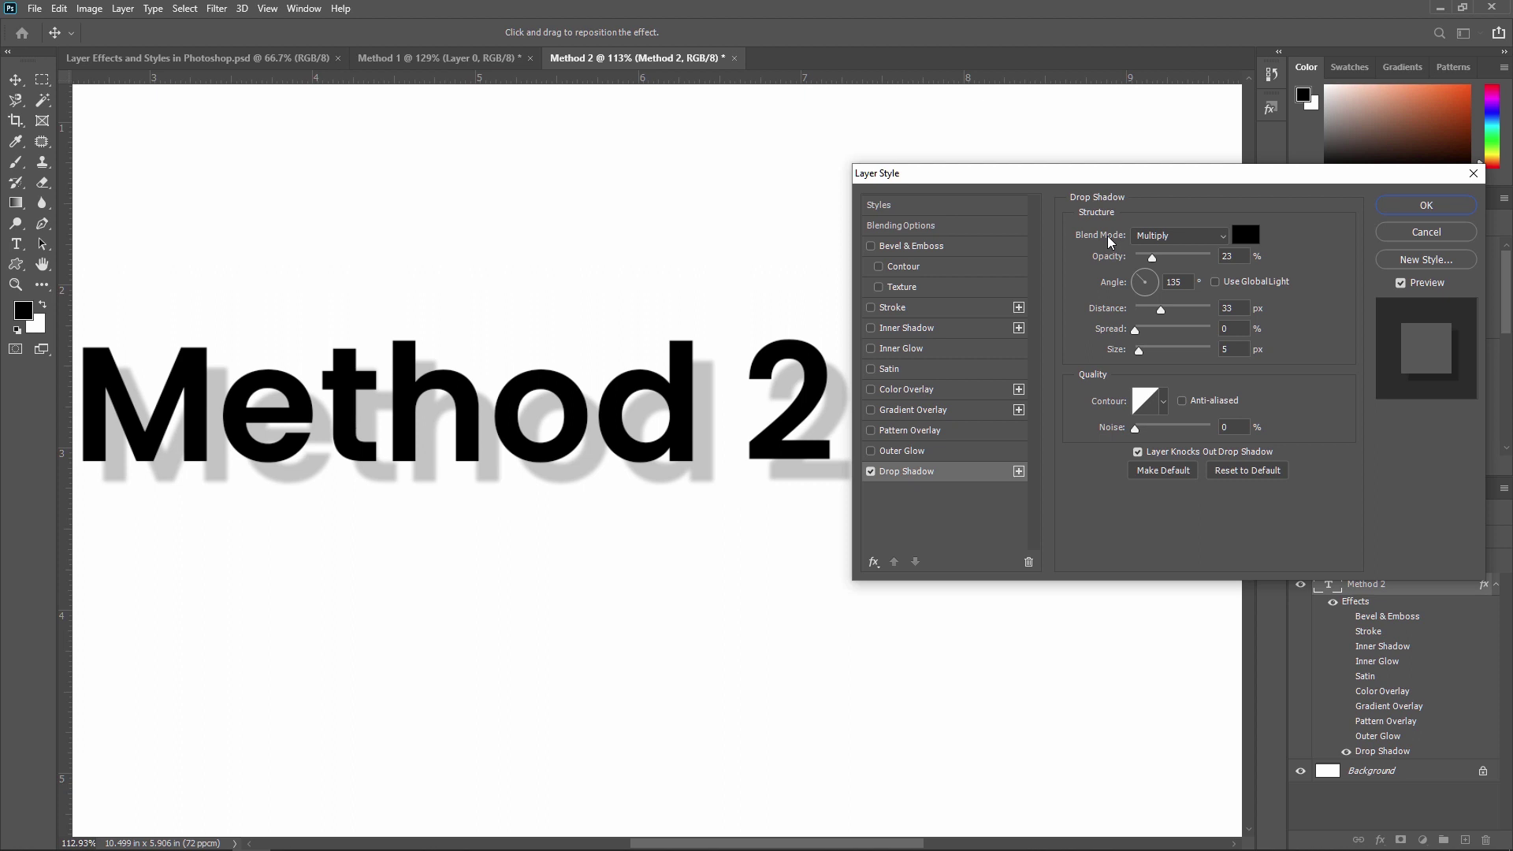
Set the Drop Shadow's opacity to 45% and try several lighting angles, ending at 114°
mouse_move(1152, 257)
mouse_down()
mouse_move(1198, 258)
mouse_move(1169, 252)
mouse_up()
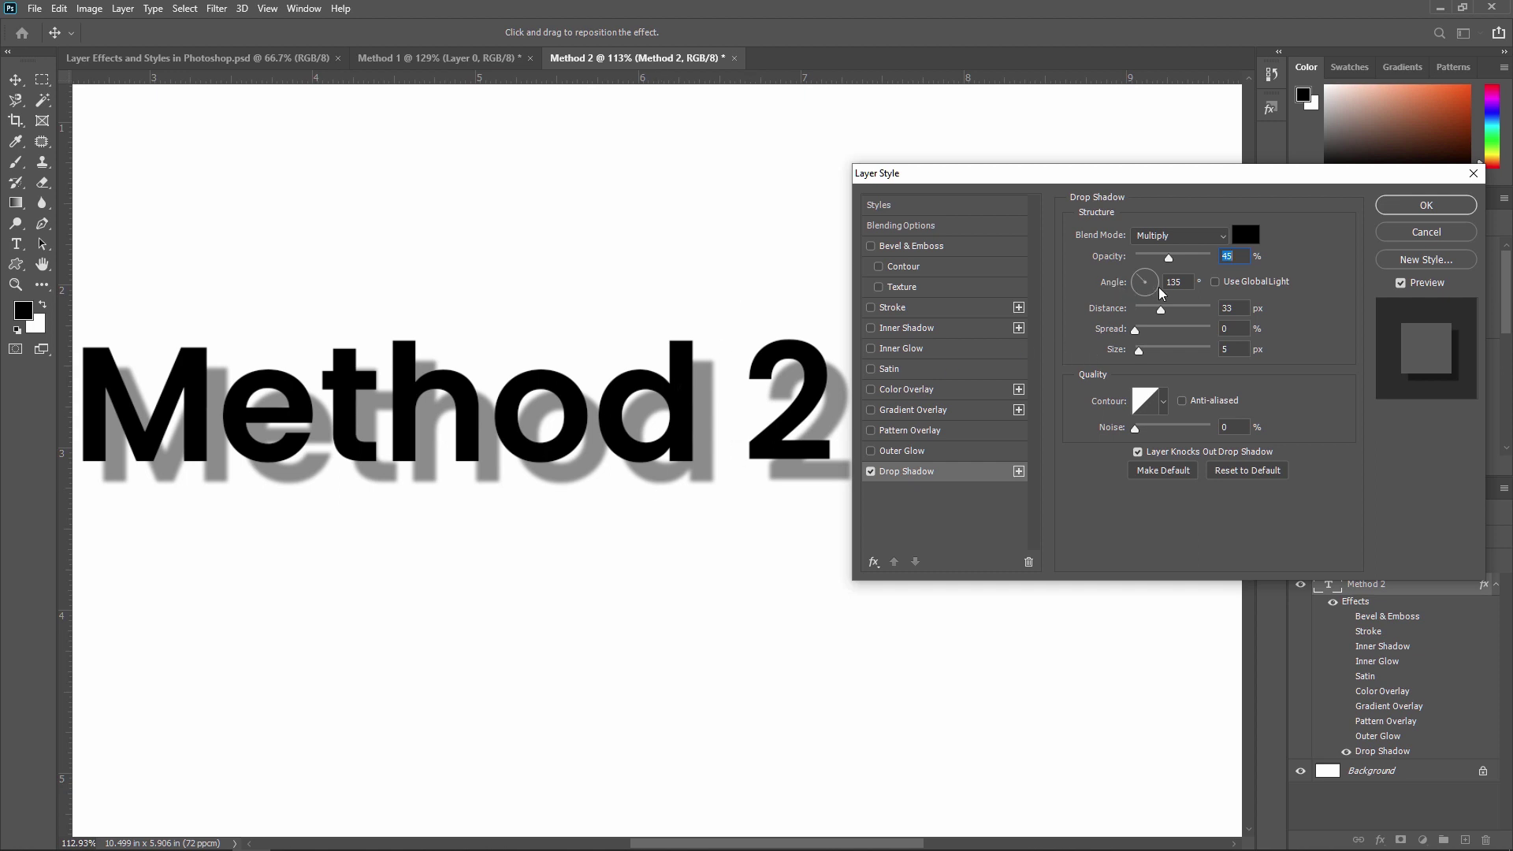
drag(1137, 279, 1154, 292)
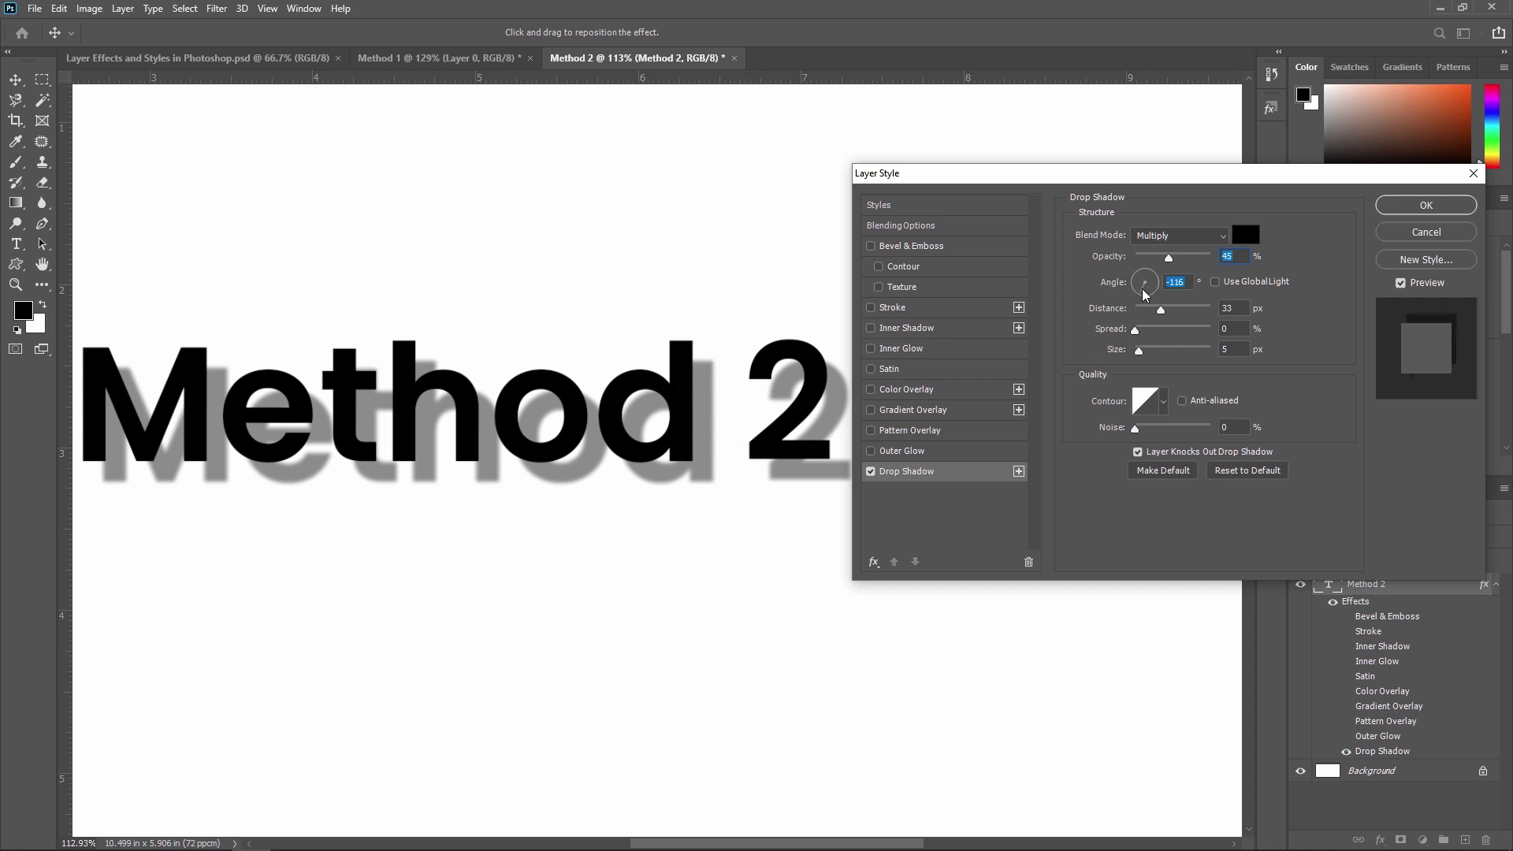
click(1137, 276)
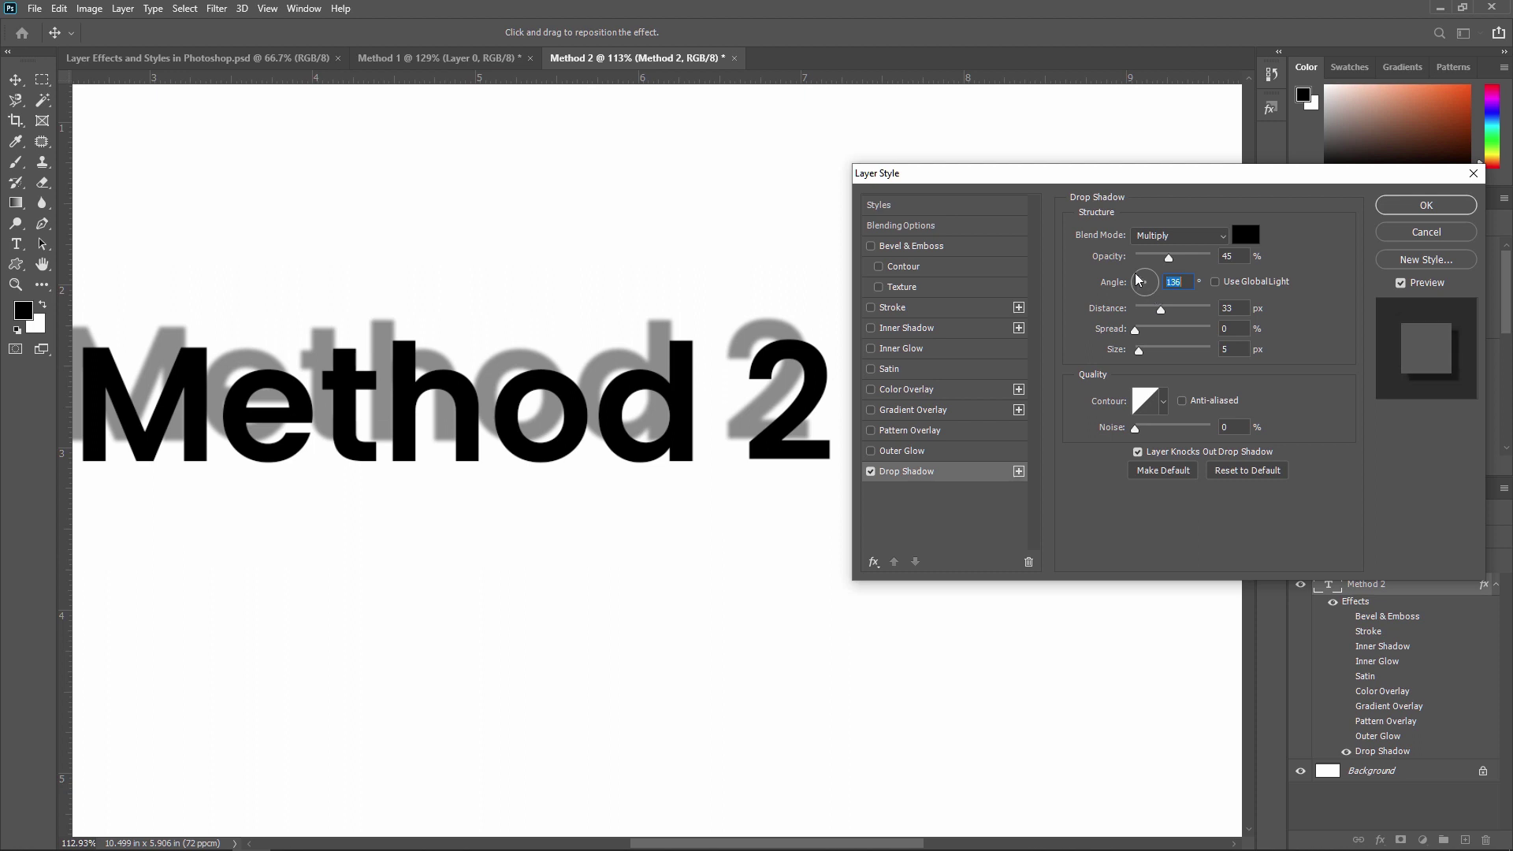
click(1140, 271)
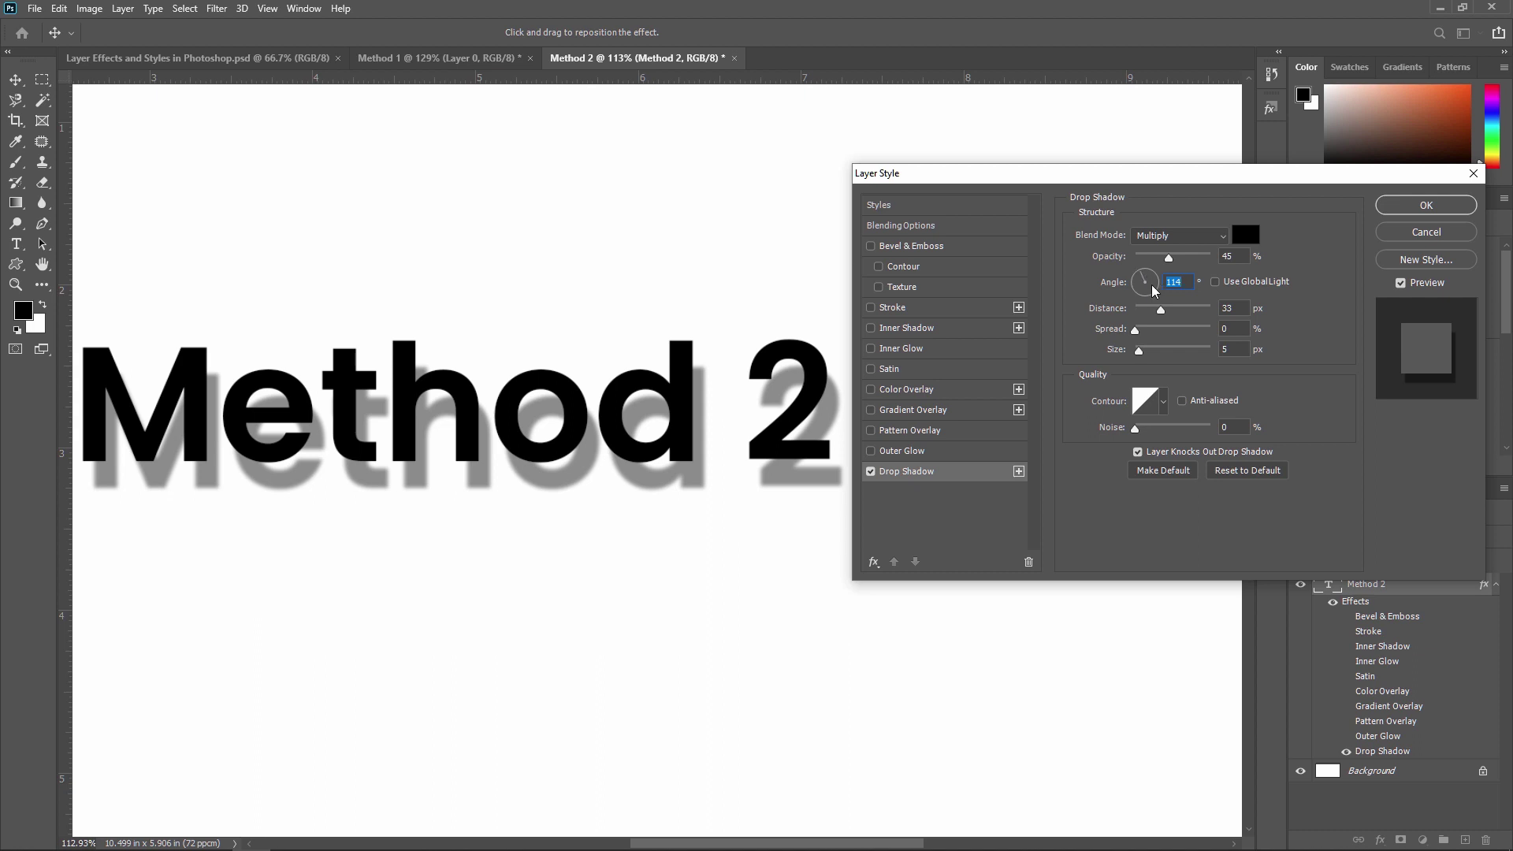
Set the Drop Shadow's distance to 9 px, spread to 17% and size to 13 px, and try heavy noise before lowering it to almost none
drag(1162, 316, 1149, 313)
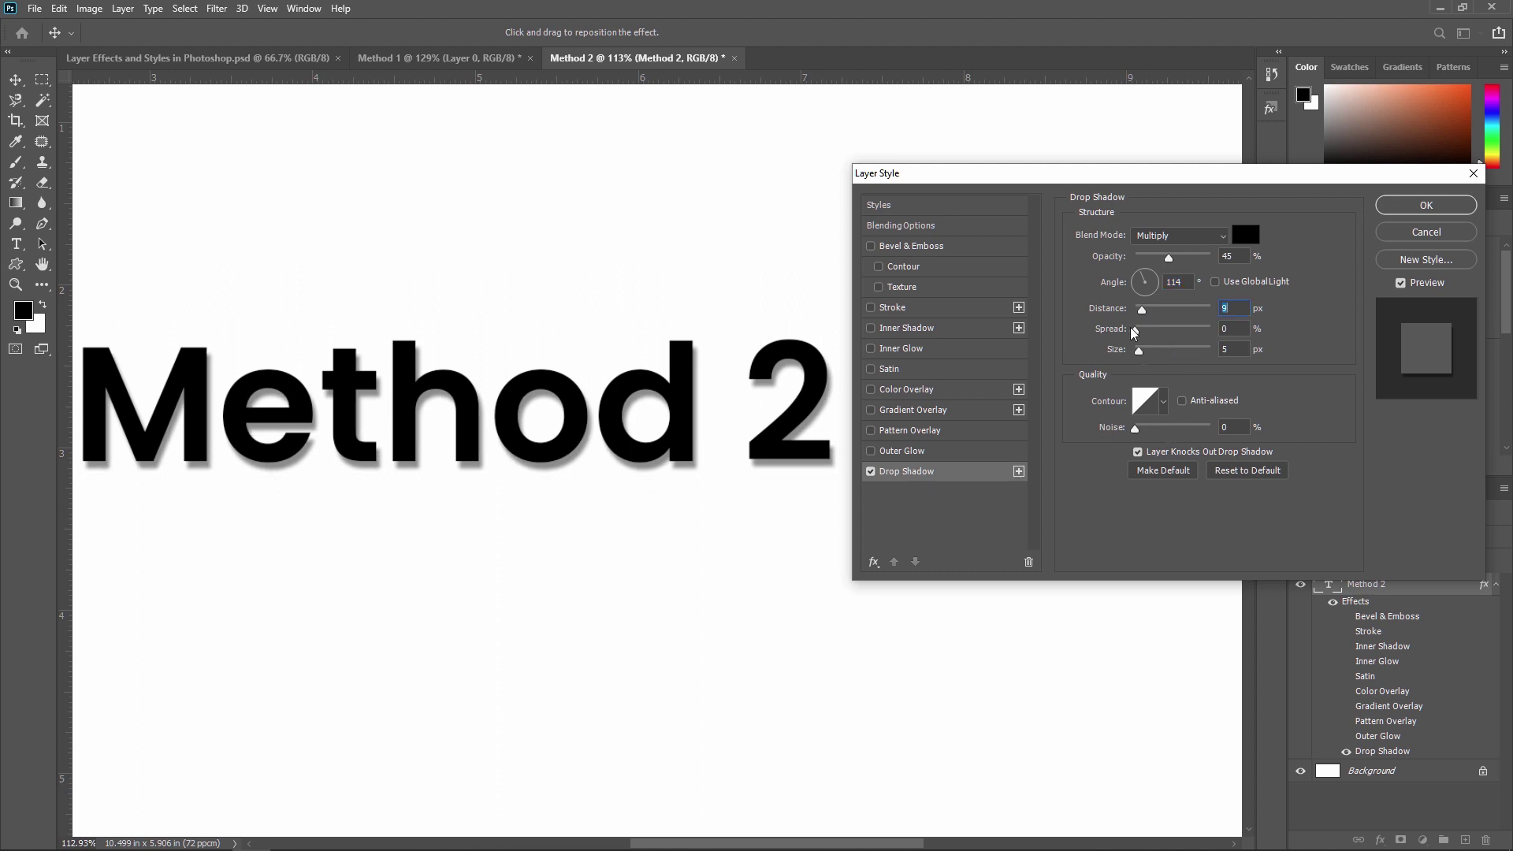
mouse_move(1136, 332)
mouse_down()
mouse_move(1187, 333)
mouse_move(1125, 337)
mouse_move(1149, 331)
mouse_up()
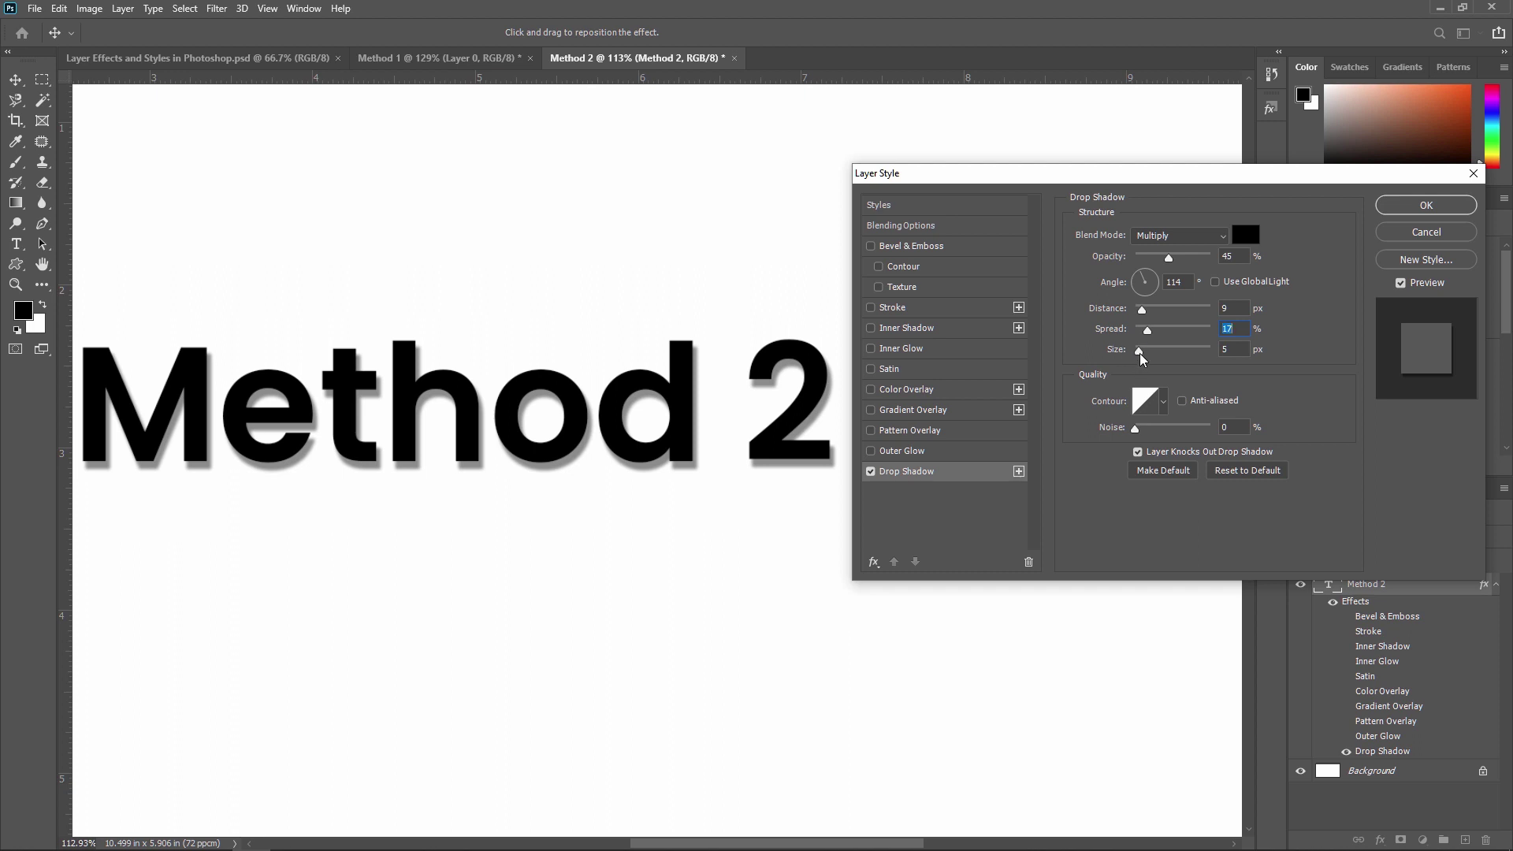
mouse_move(1140, 351)
mouse_down()
mouse_move(1188, 347)
mouse_move(1144, 347)
mouse_up()
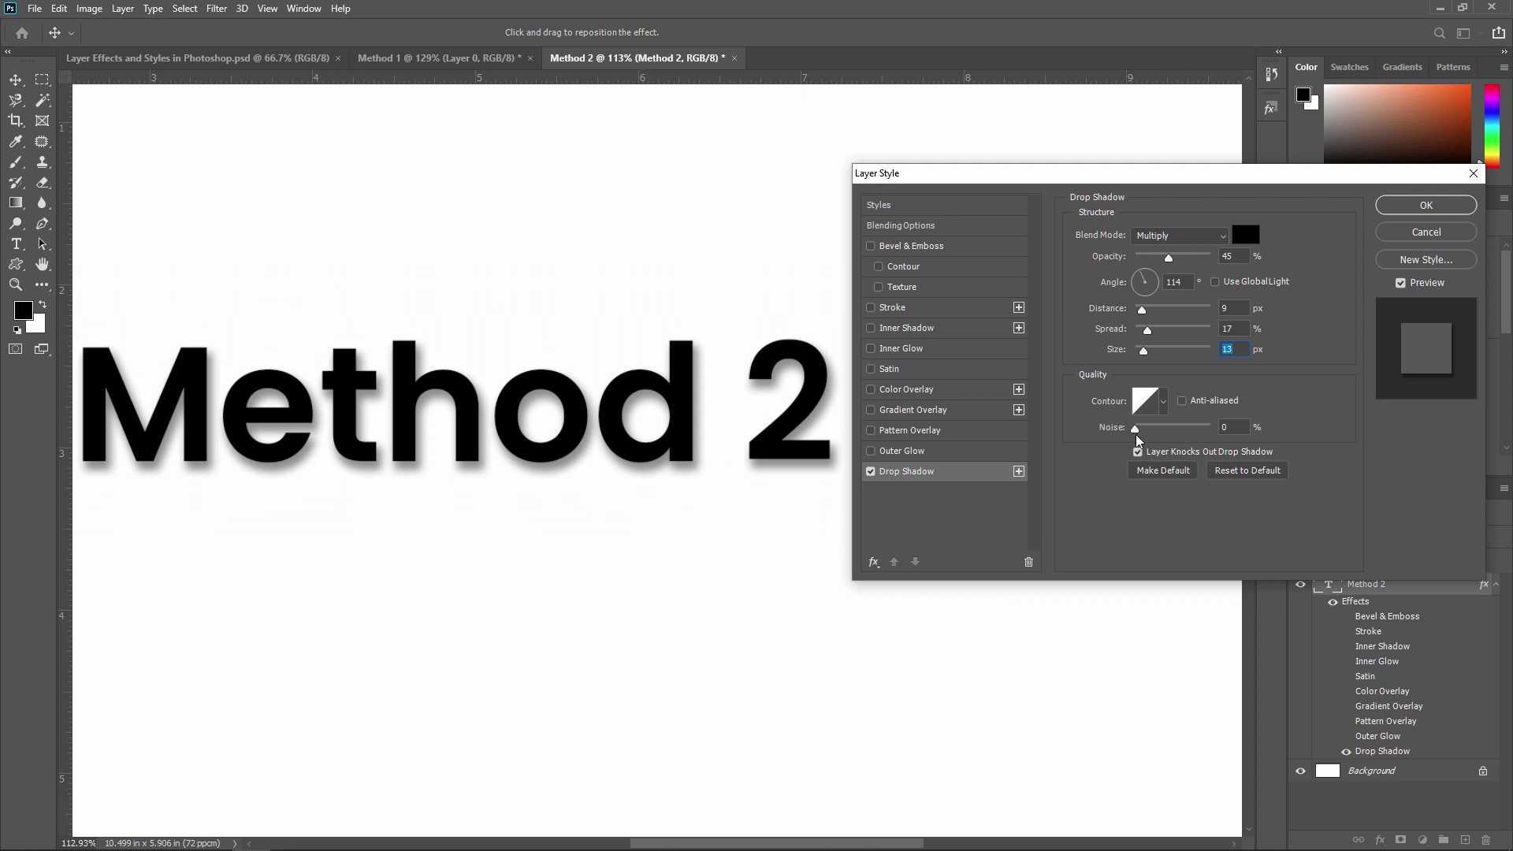
drag(1148, 431, 1226, 432)
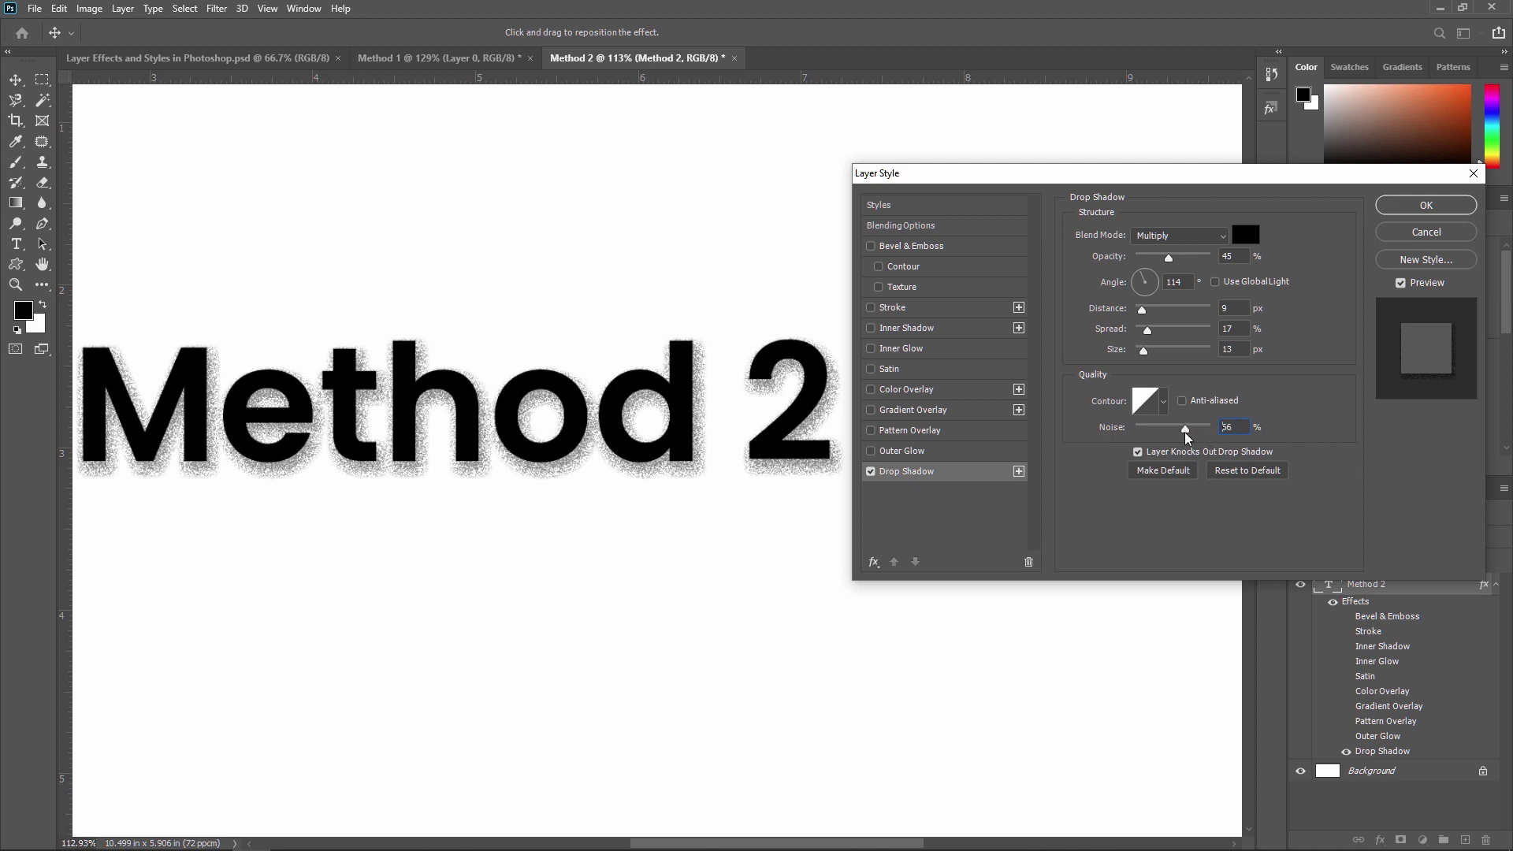
drag(1171, 434, 1137, 426)
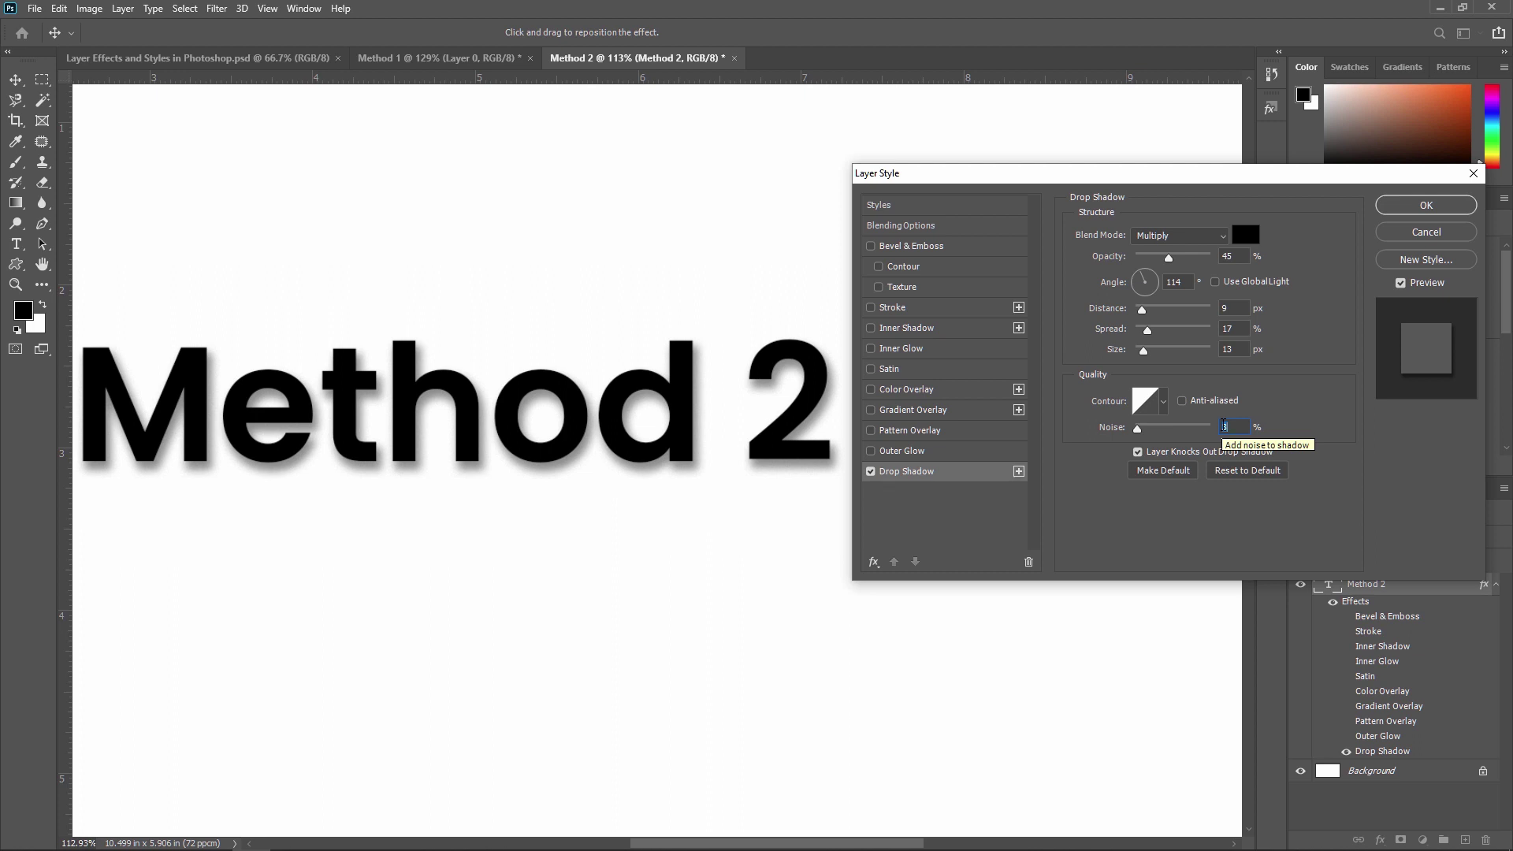
Enable Bevel & Emboss on the text with a depth of 823%, including its Contour and Texture options
click(898, 248)
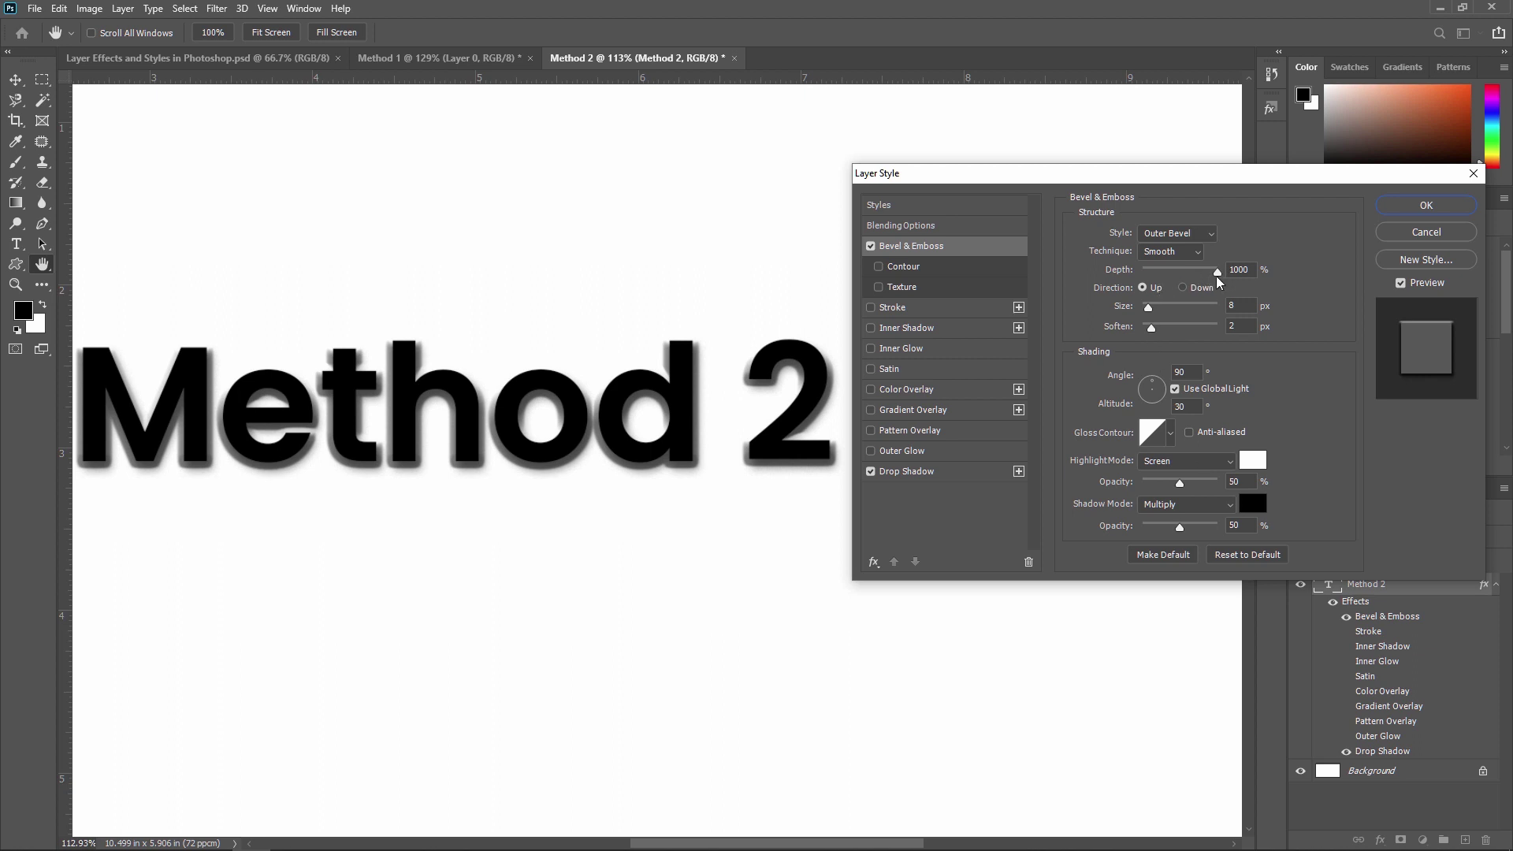
drag(1218, 278, 1253, 278)
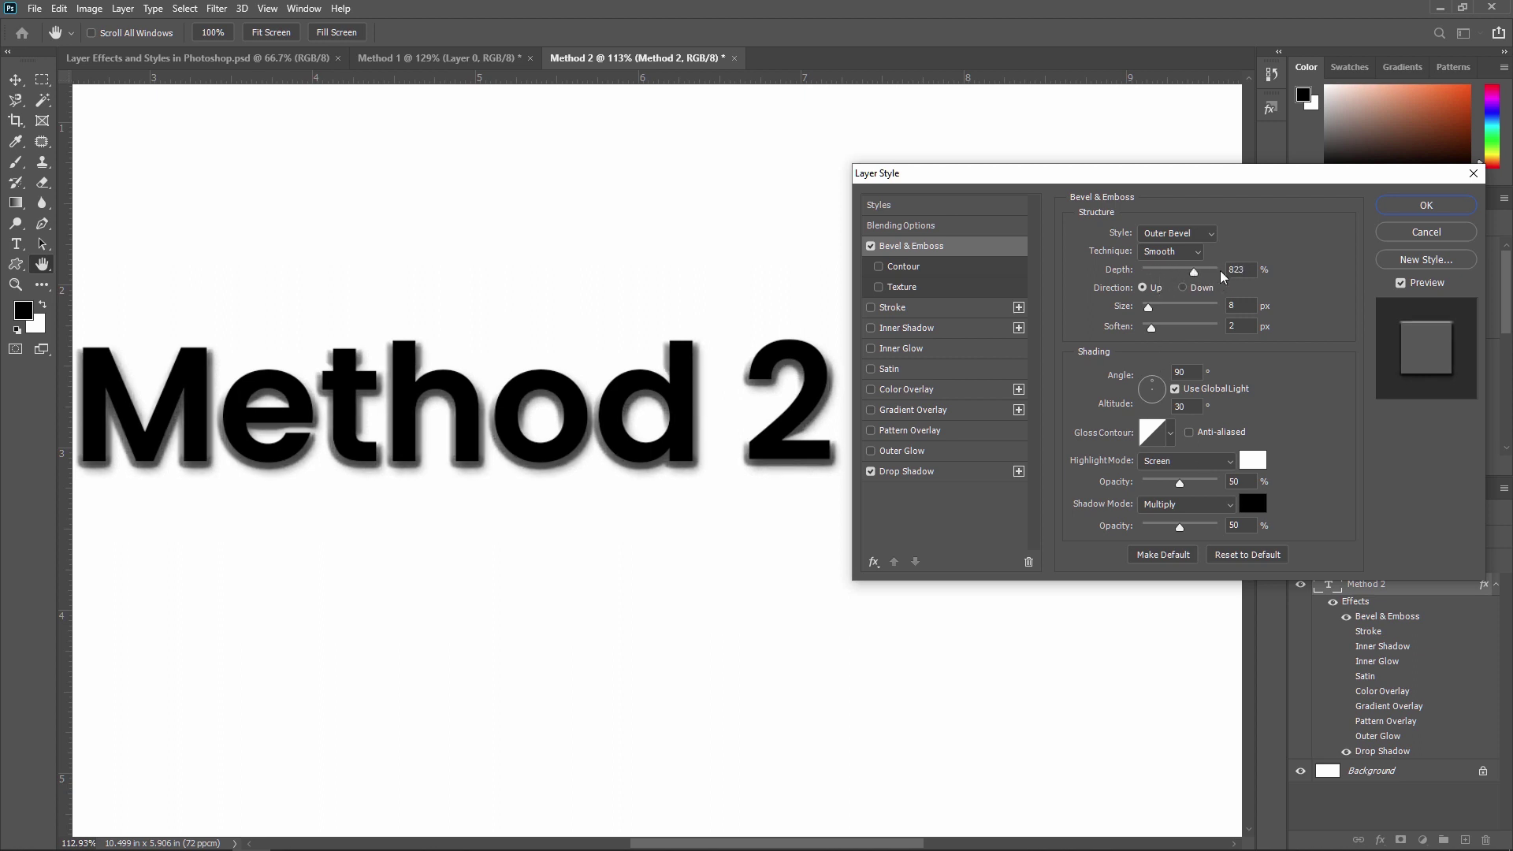
click(913, 269)
click(913, 289)
Add Stroke, Inner Shadow, Inner Glow, Satin, Color Overlay, Gradient Overlay, Pattern Overlay and Outer Glow to the text
click(915, 309)
click(915, 328)
click(914, 352)
click(914, 368)
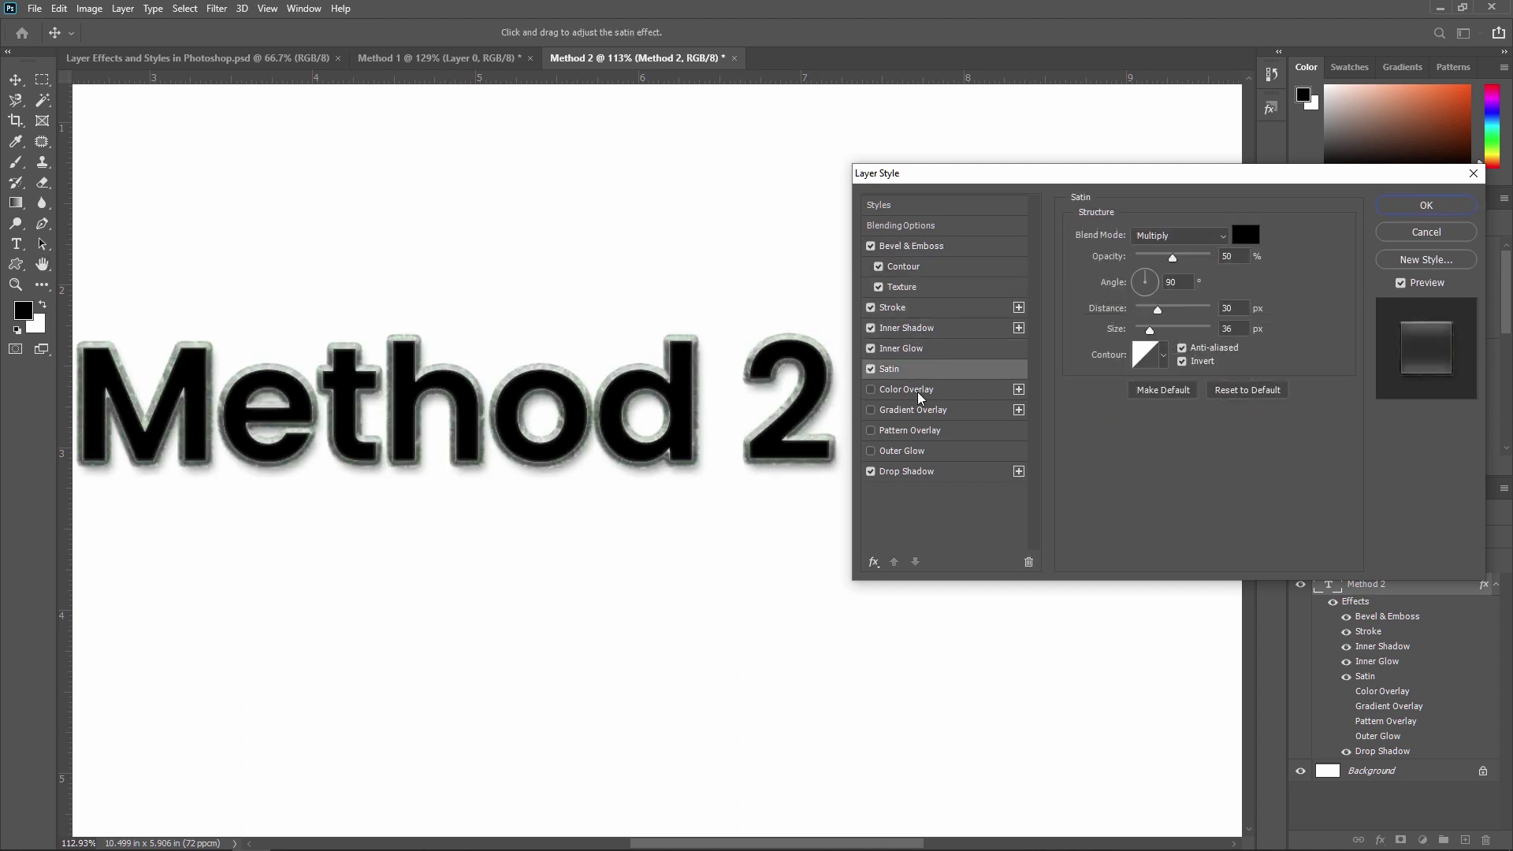
click(919, 394)
click(919, 411)
click(919, 431)
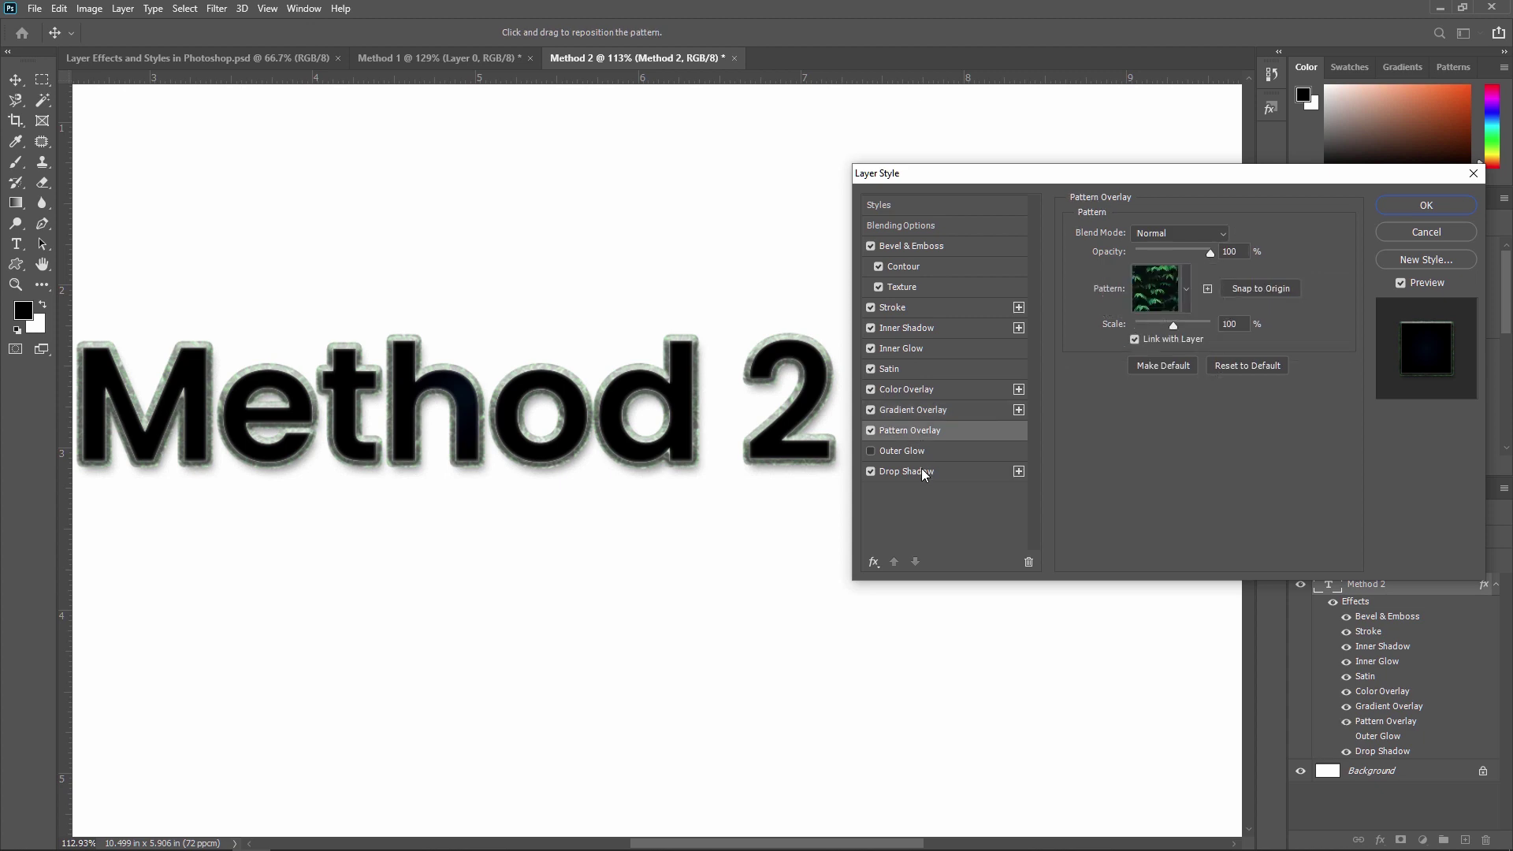
click(935, 454)
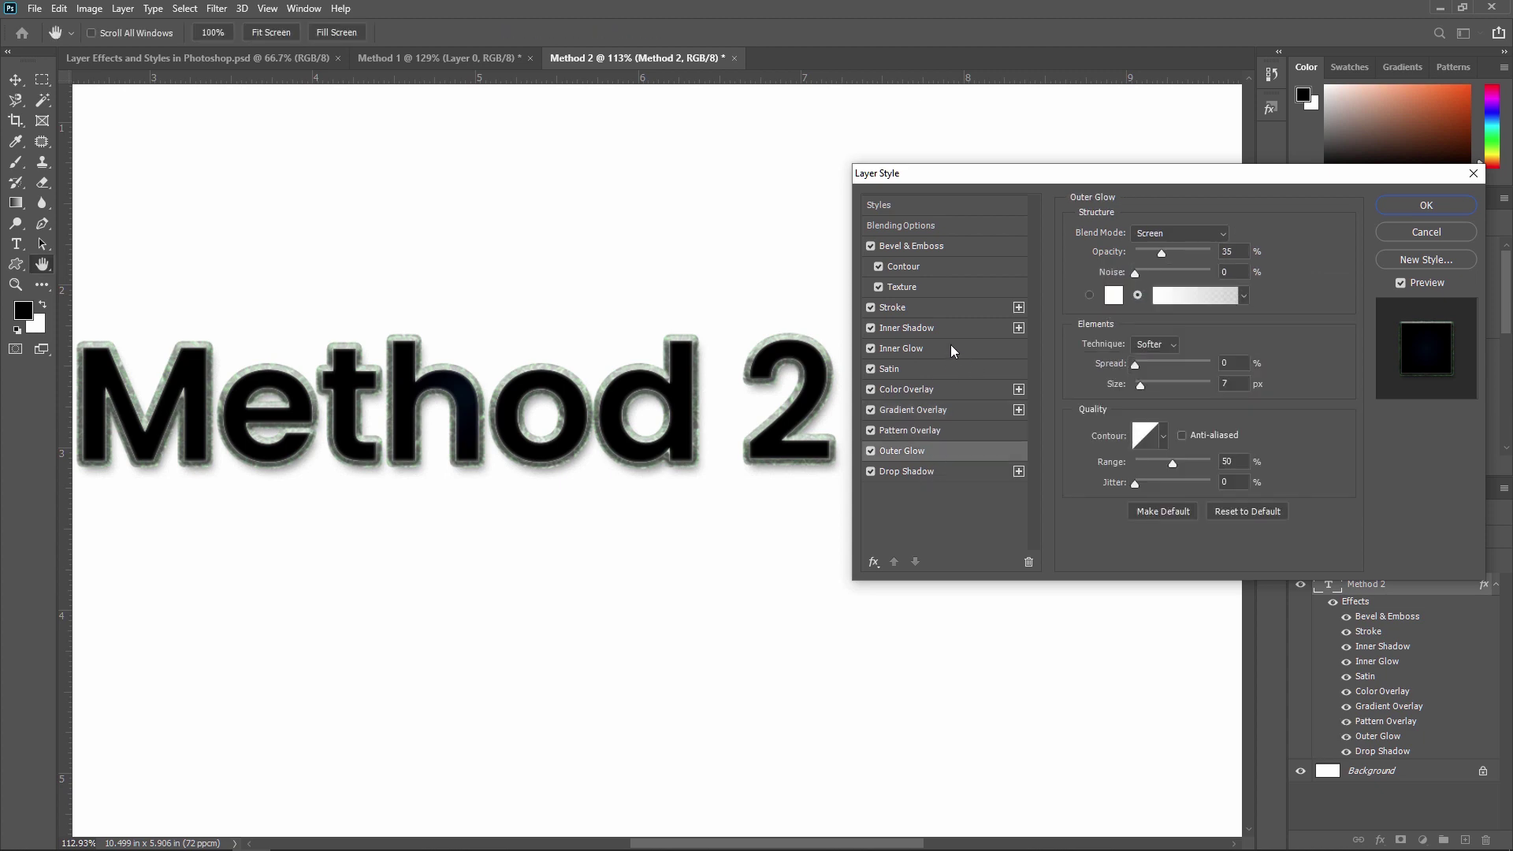